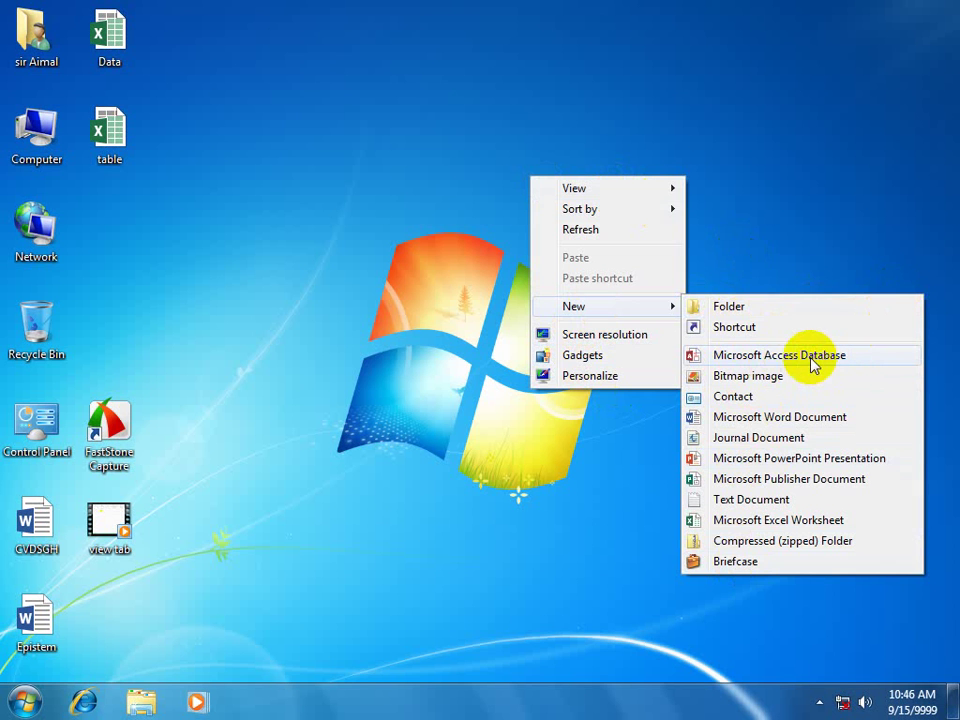
Create a blank Access database and a blank Word document on the desktop under default names.
left_click(740, 355)
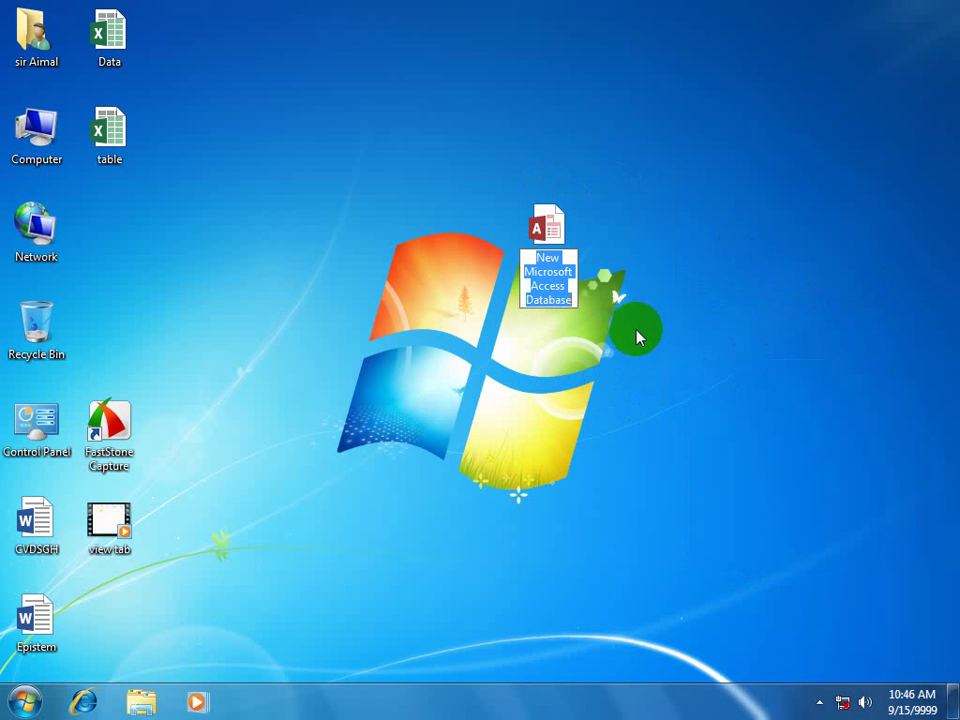
key("Return")
right_click(587, 390)
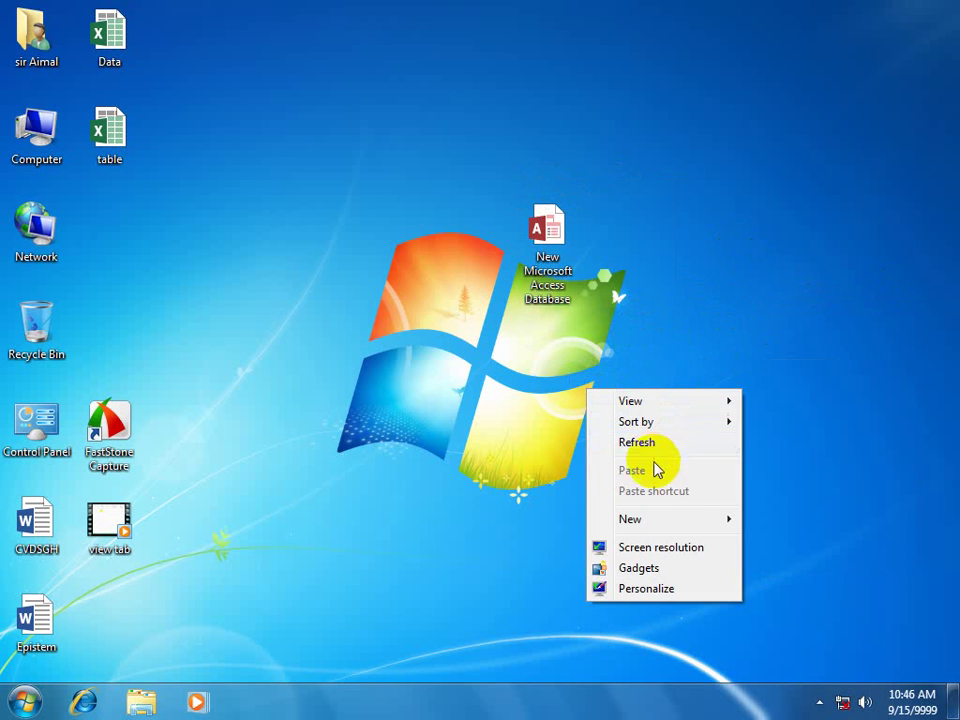
mouse_move(652, 522)
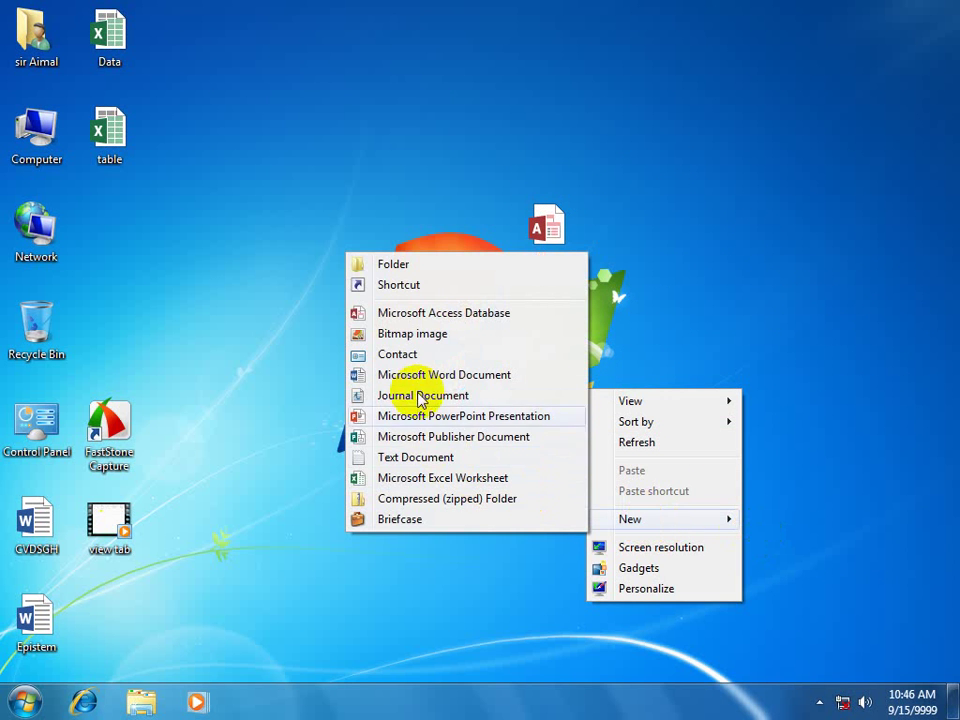
left_click(414, 375)
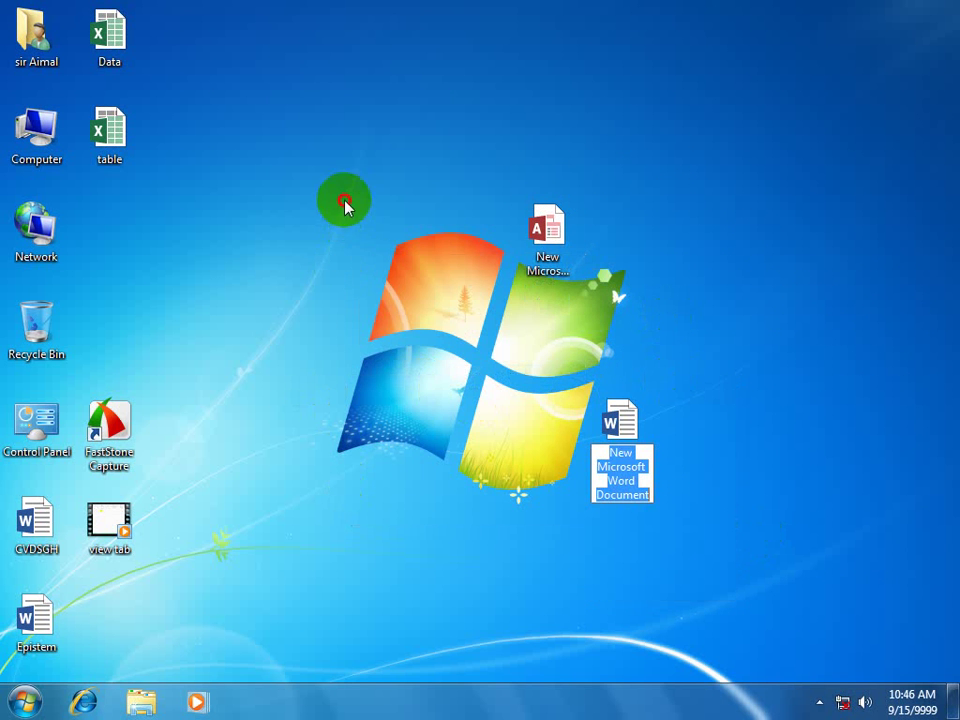
left_click_drag(345, 201, 455, 476)
Create a WINWORD desktop shortcut targeting C:\program files\microsoft office\office15\winword.exe.
right_click(334, 391)
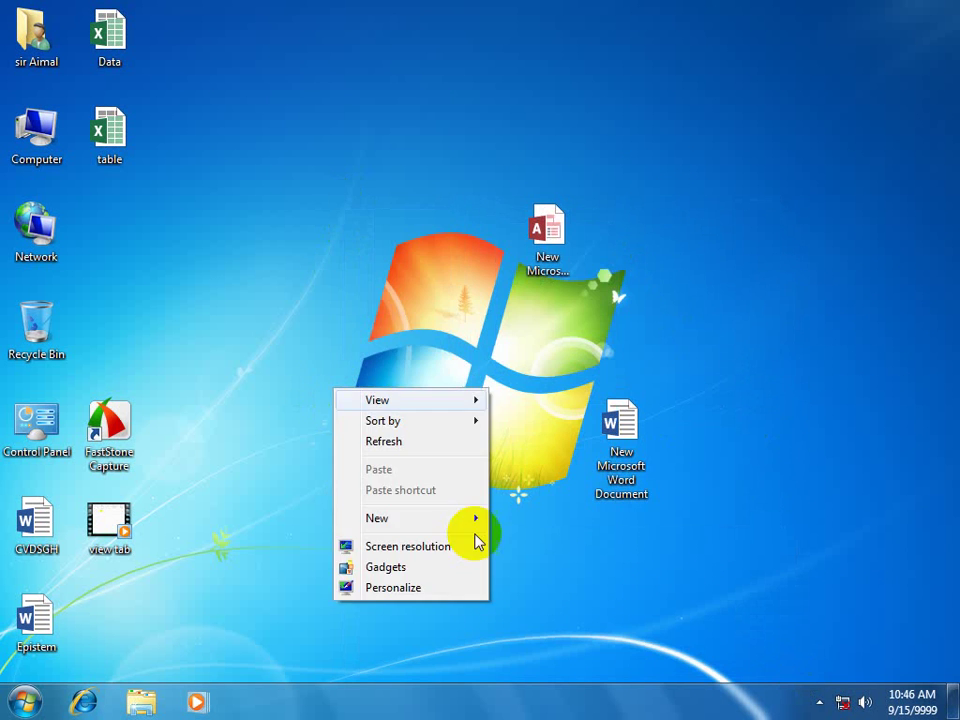
mouse_move(401, 519)
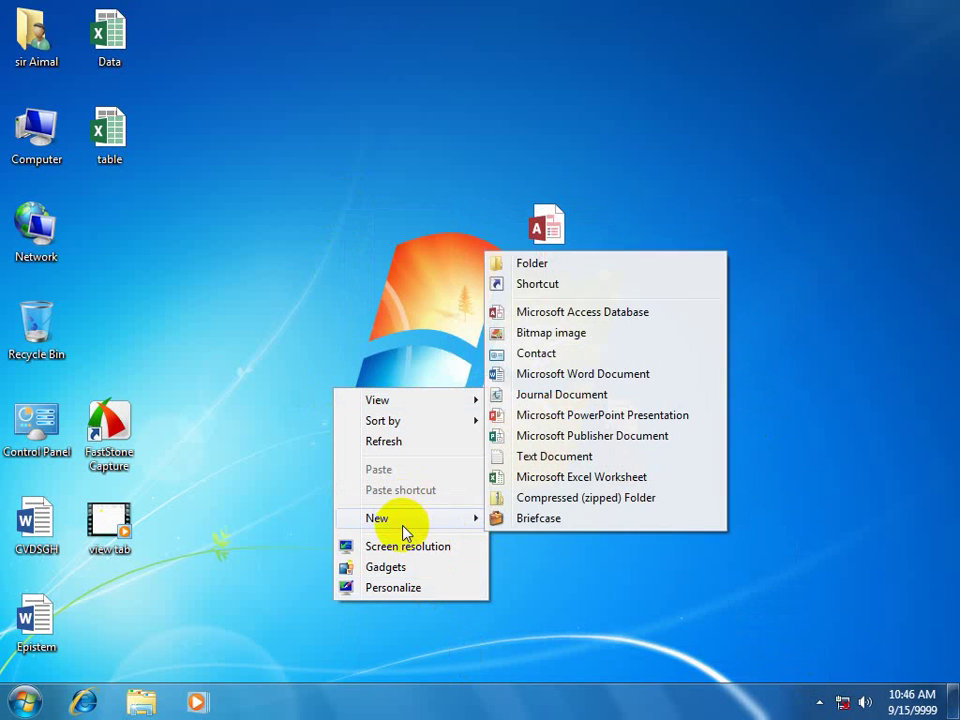
left_click(544, 285)
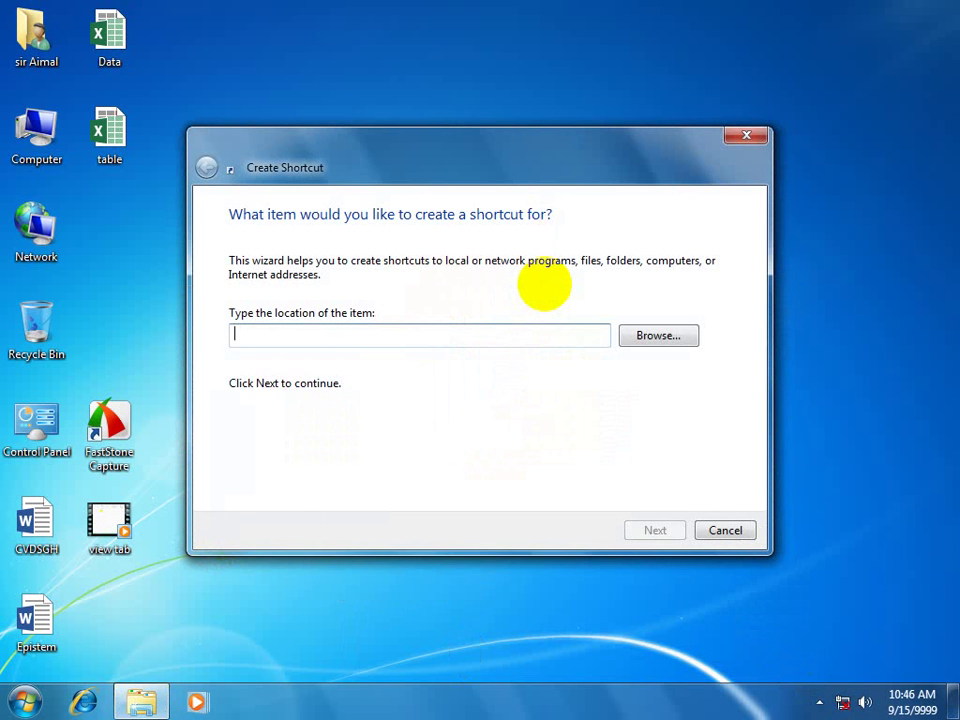
type("C:\\w")
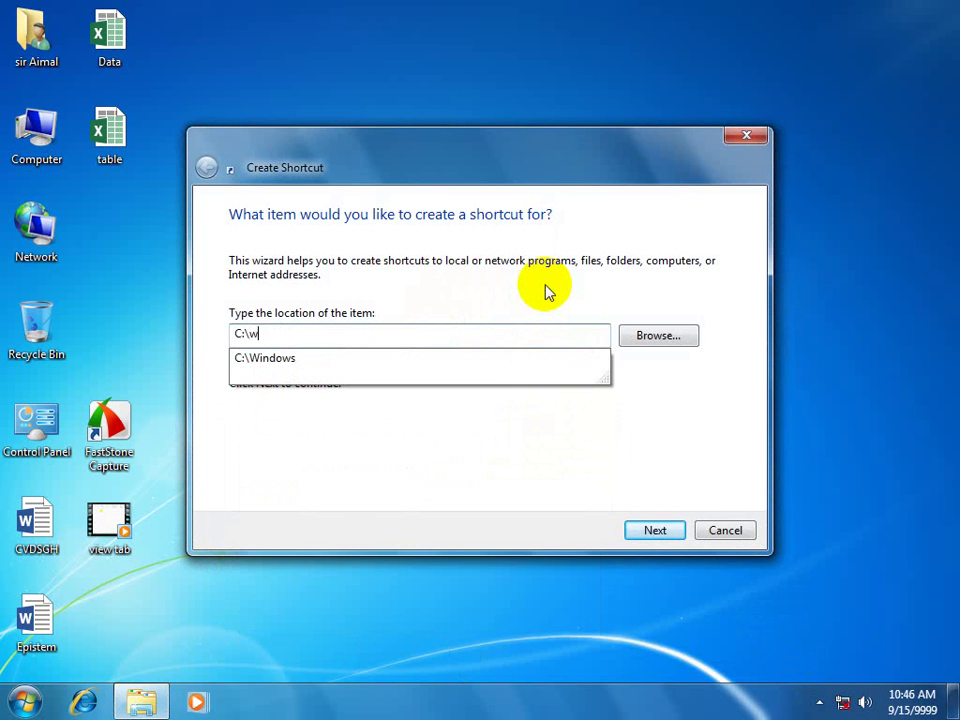
key("BackSpace")
type("e")
key("BackSpace")
type("program files")
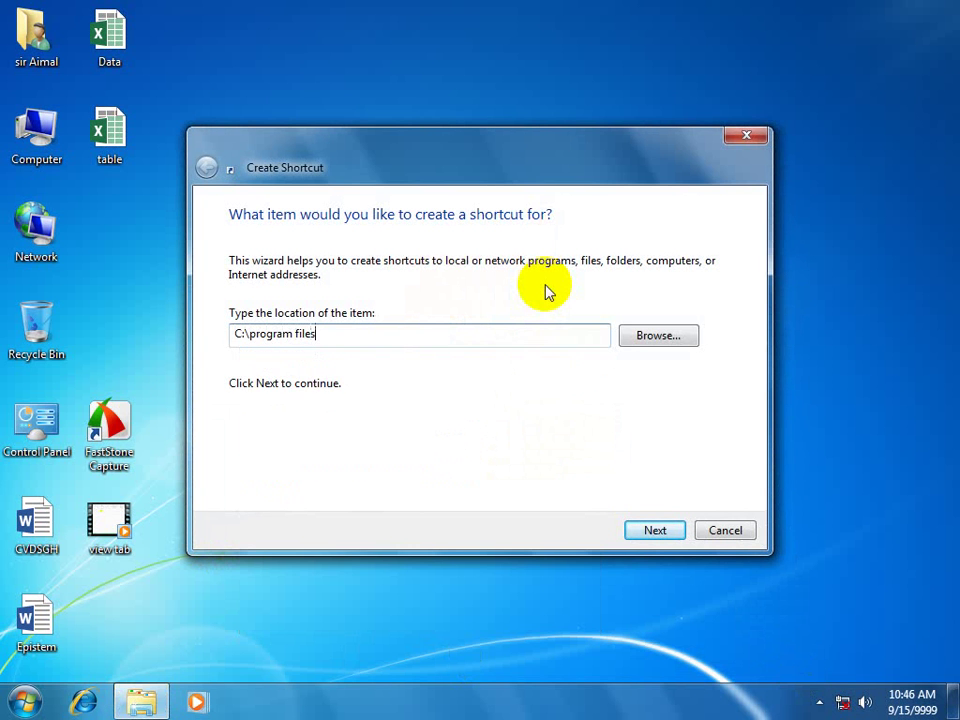
type("\\micr")
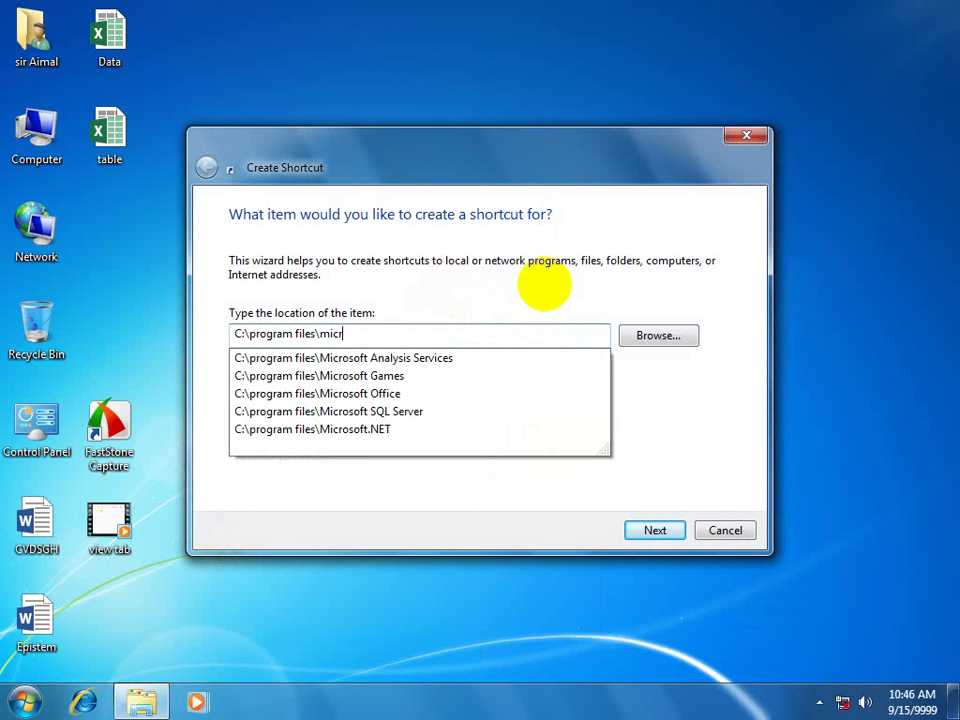
type("osoft office")
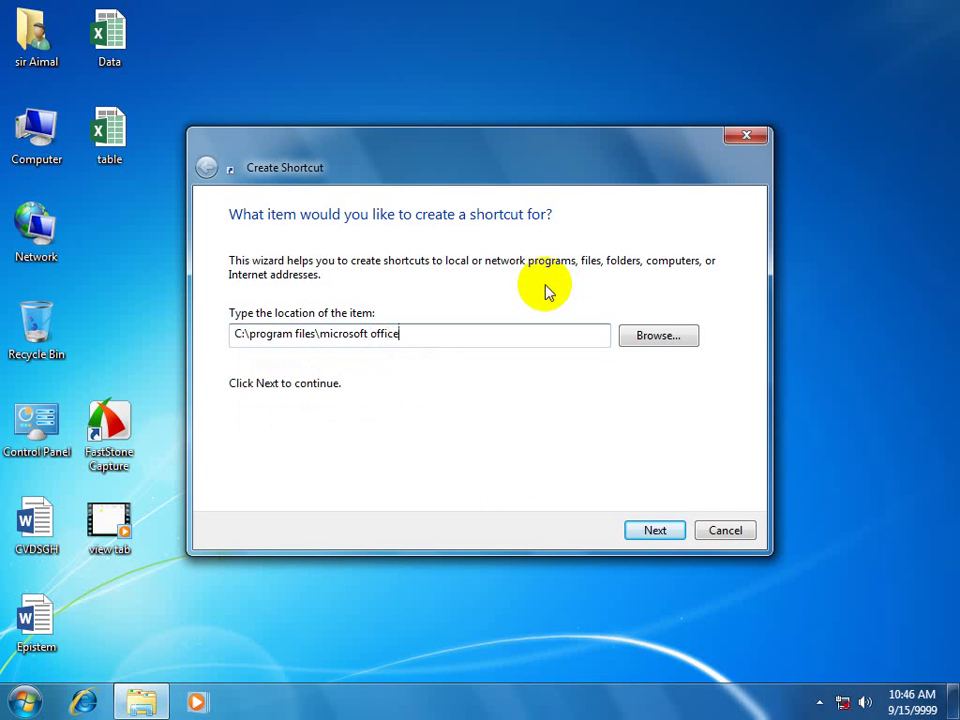
type("\\offi")
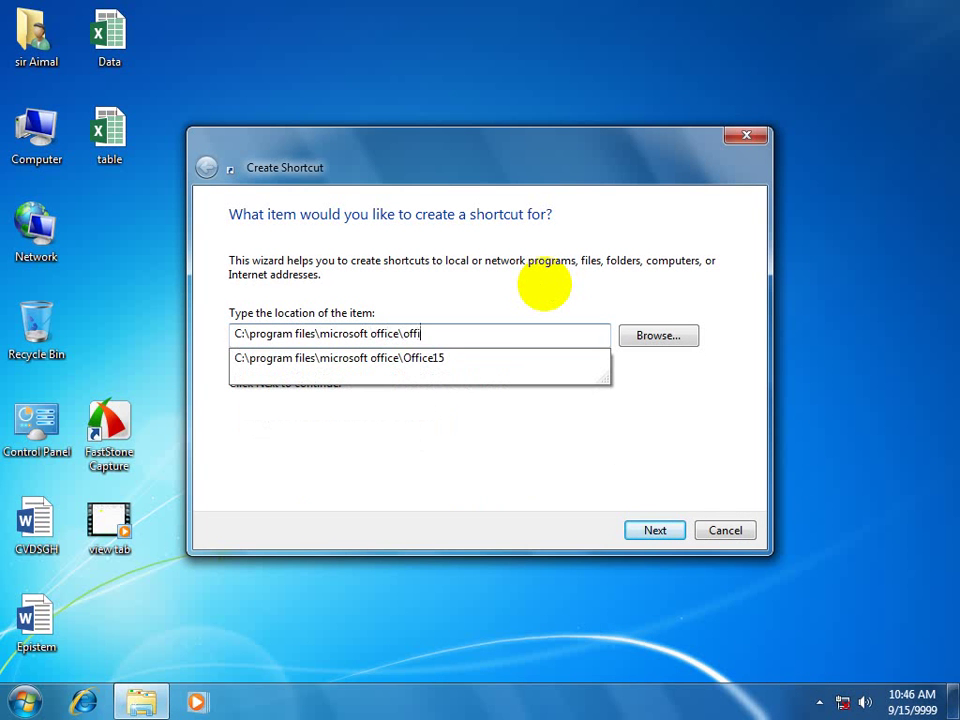
type("ce15")
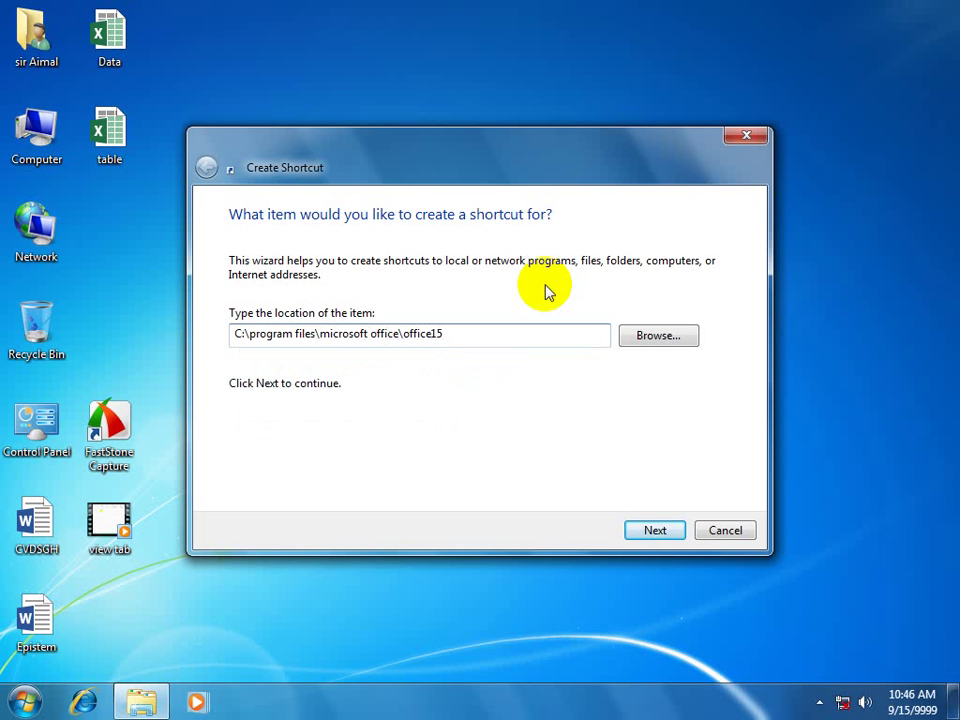
type("\\winword.")
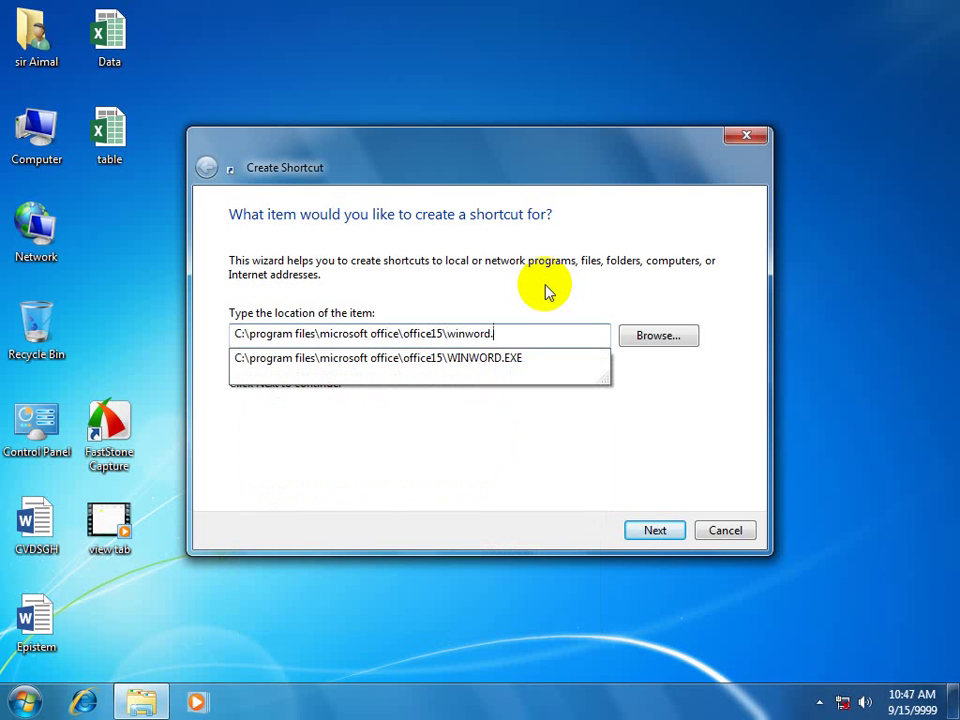
type("ex")
key("Return")
key("Return")
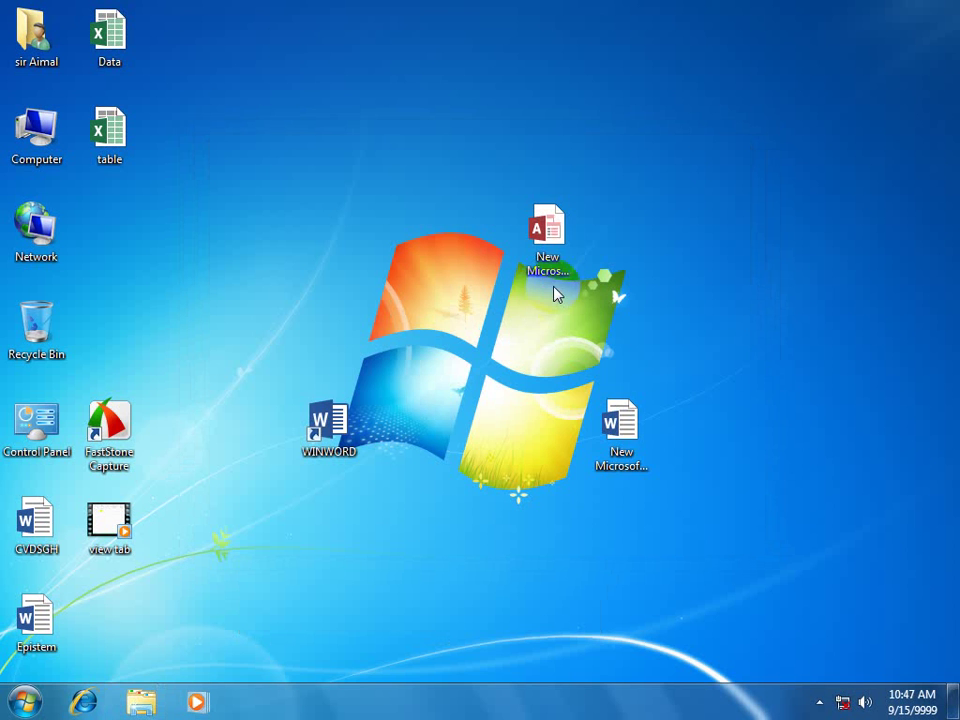
Open New Microsoft Word Document from the desktop.
left_click_drag(718, 358, 701, 336)
right_click(661, 298)
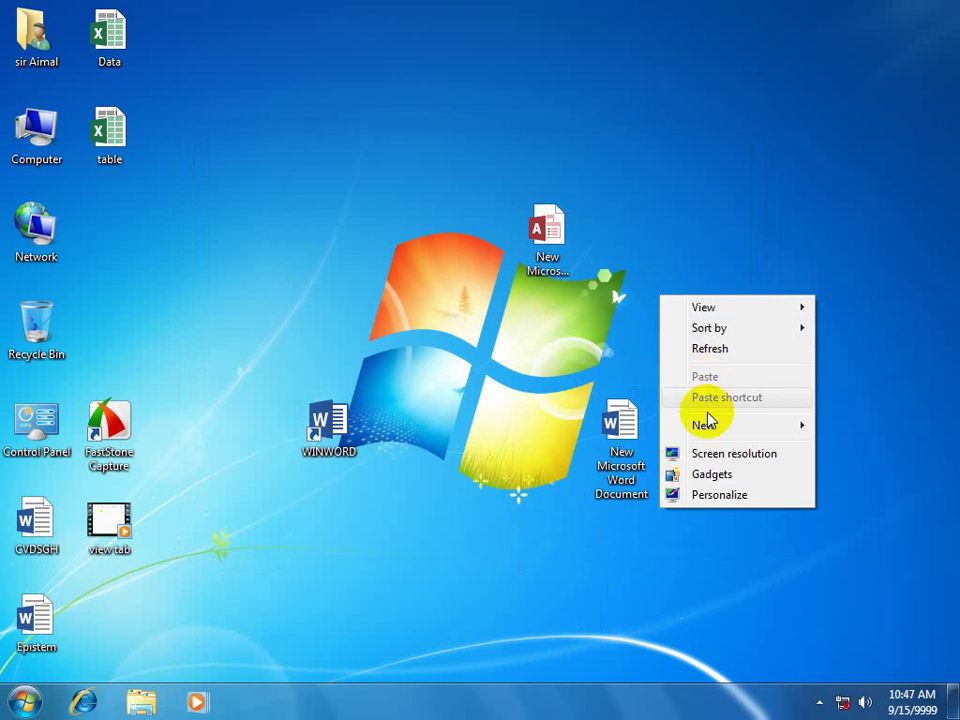
mouse_move(709, 425)
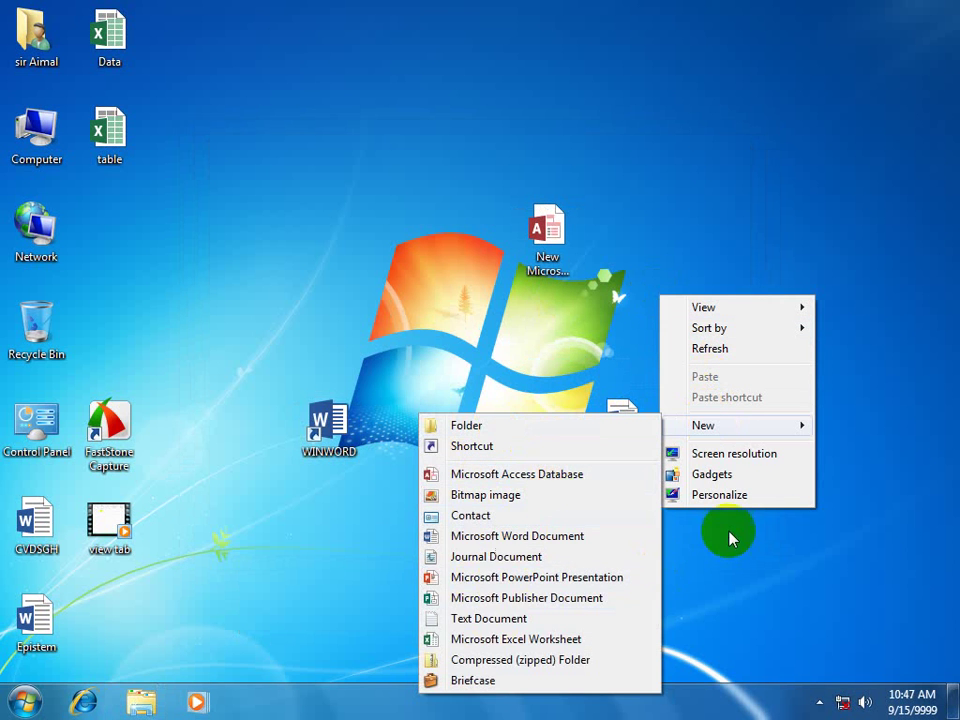
left_click(316, 484)
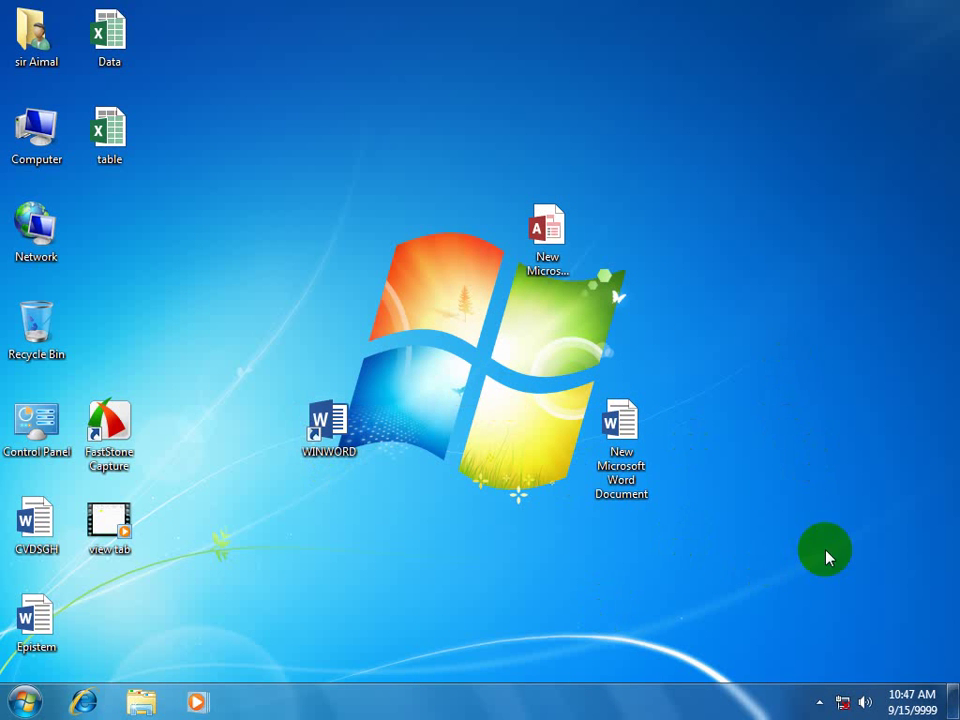
left_click(617, 424)
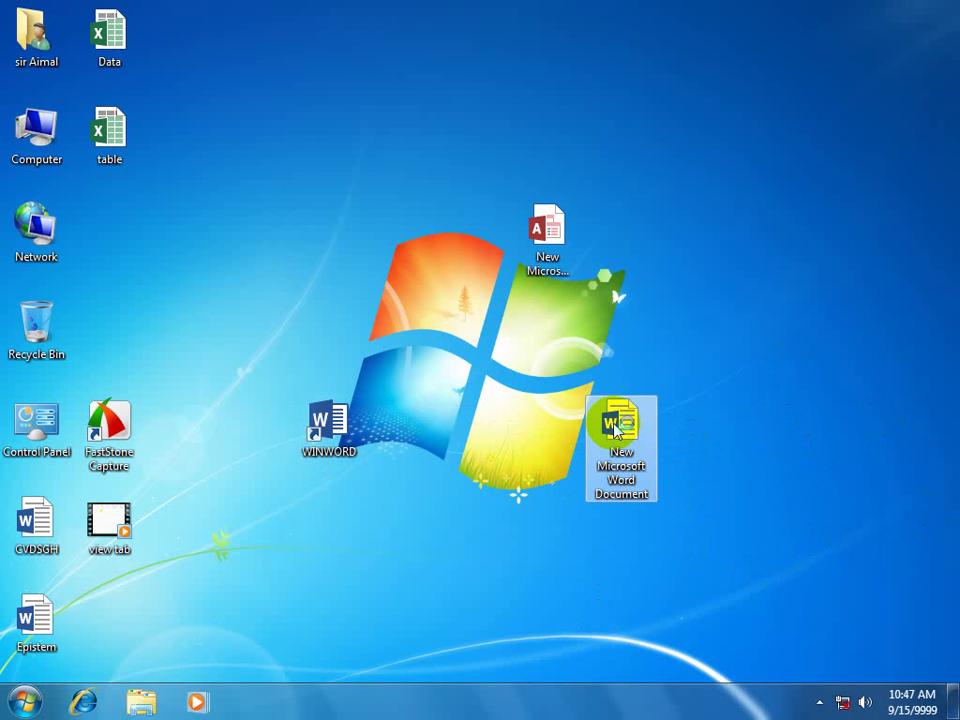
double_click(617, 424)
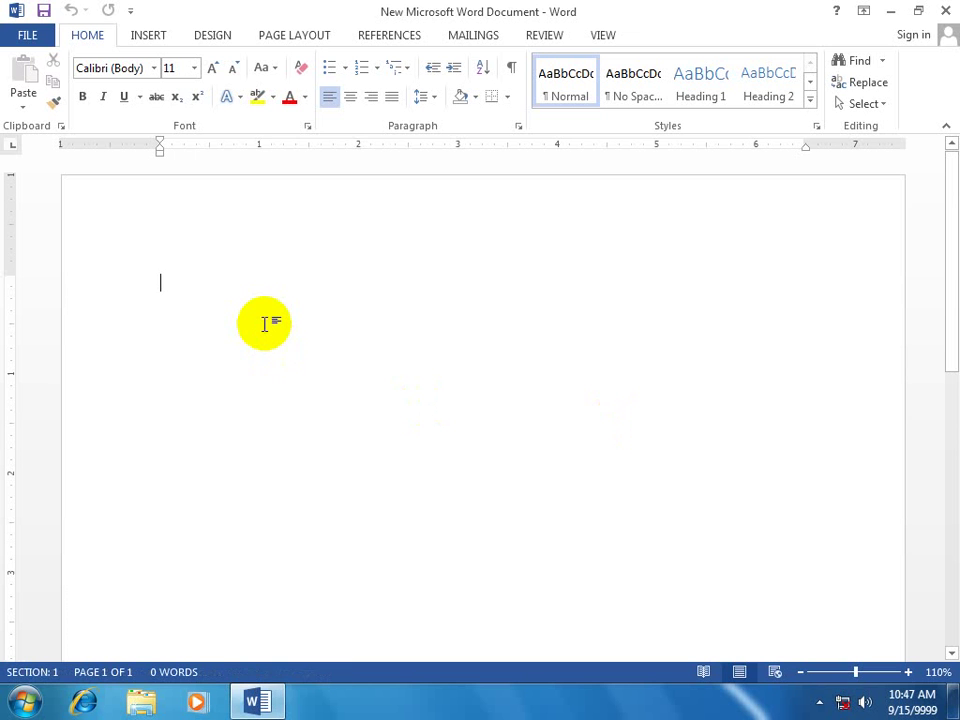
Type a line of repeated 'm' characters and save the document while closing Word.
type("mmmmmmmmm")
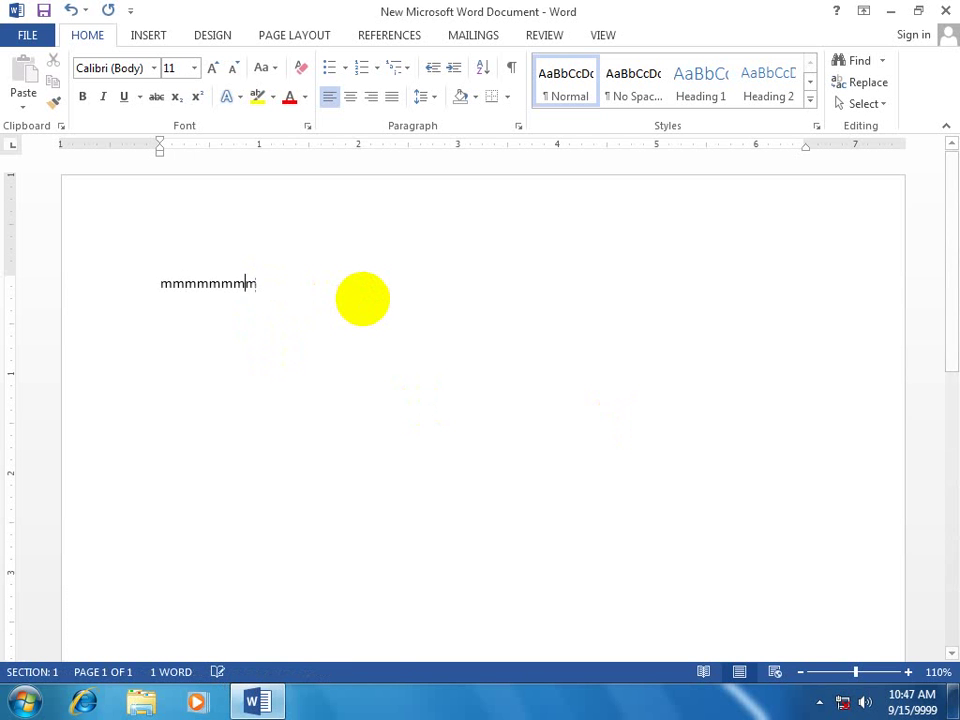
type("mmmmmmmmmmmmmmmmmm")
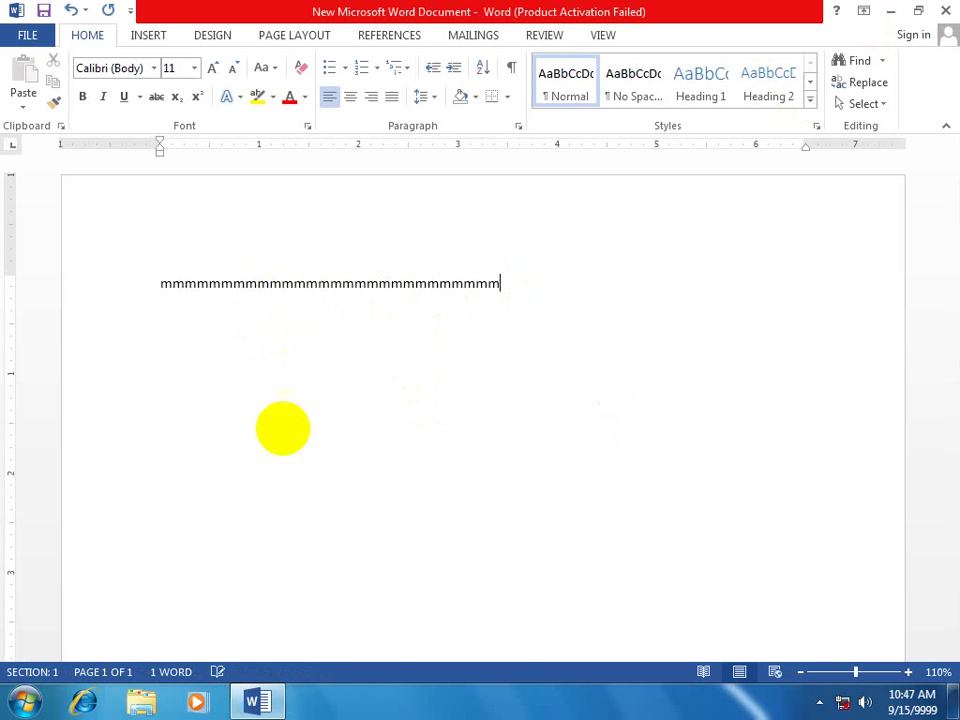
left_click(650, 525)
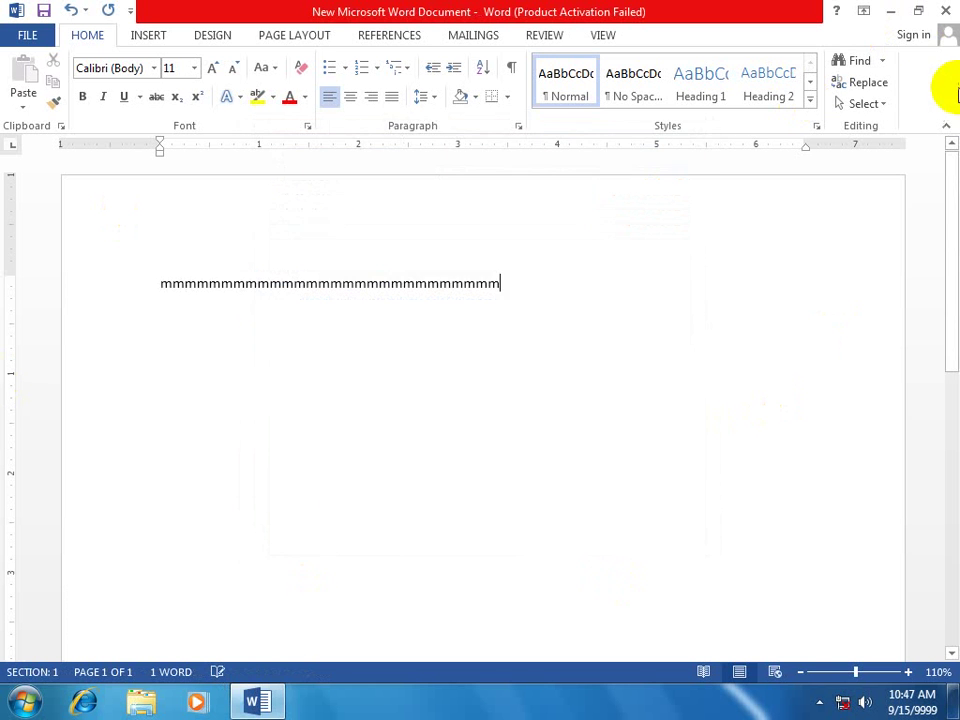
left_click(945, 11)
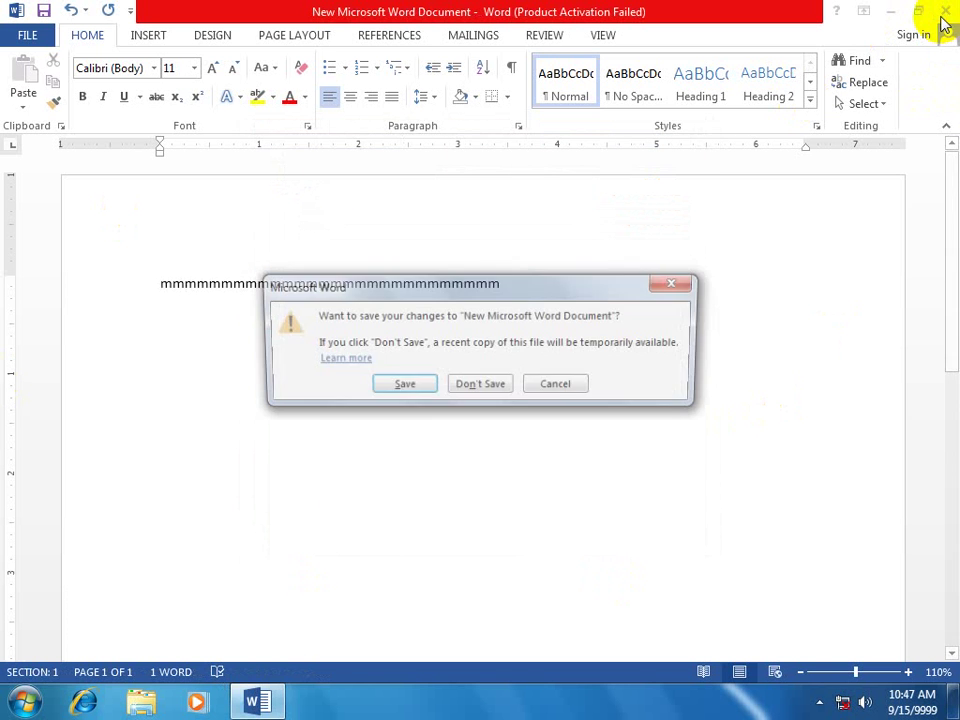
left_click(398, 394)
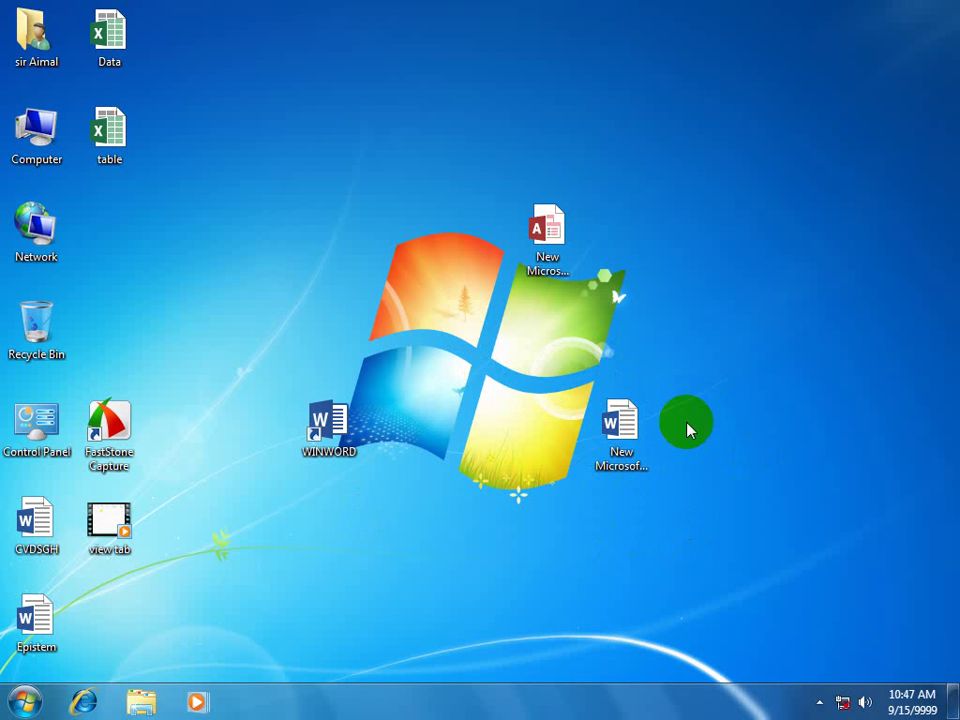
double_click(627, 428)
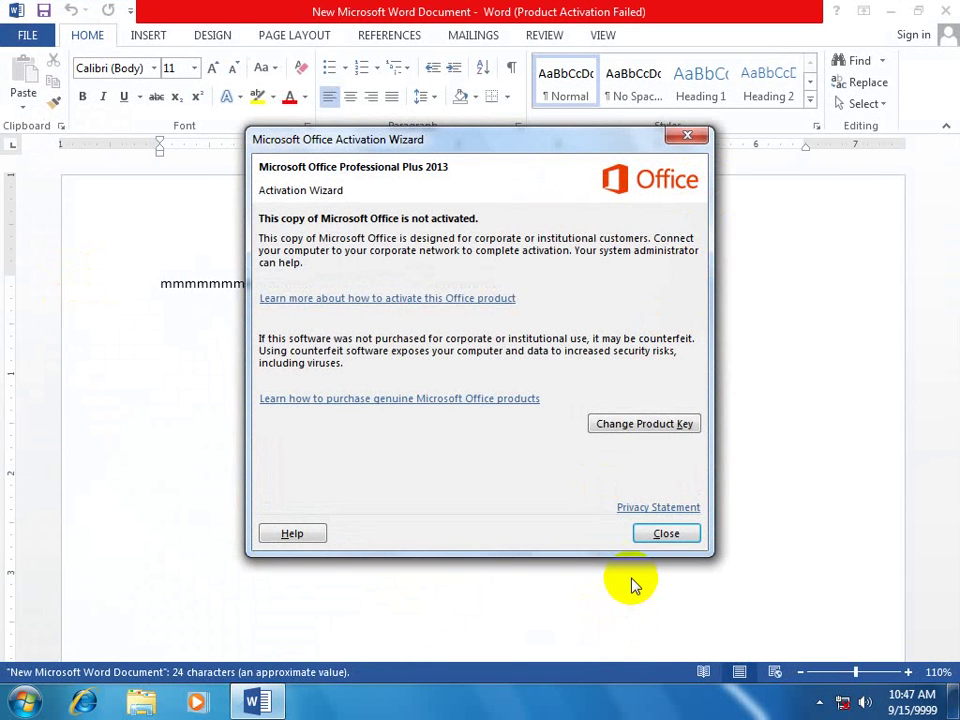
left_click(666, 533)
left_click_drag(493, 332, 3, 274)
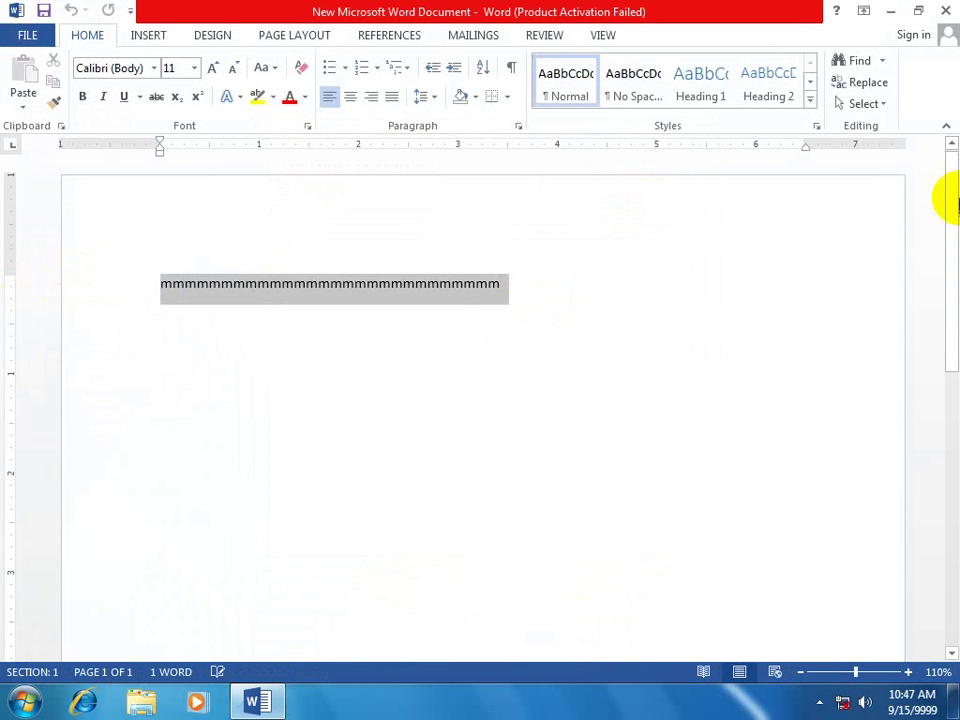
left_click(945, 11)
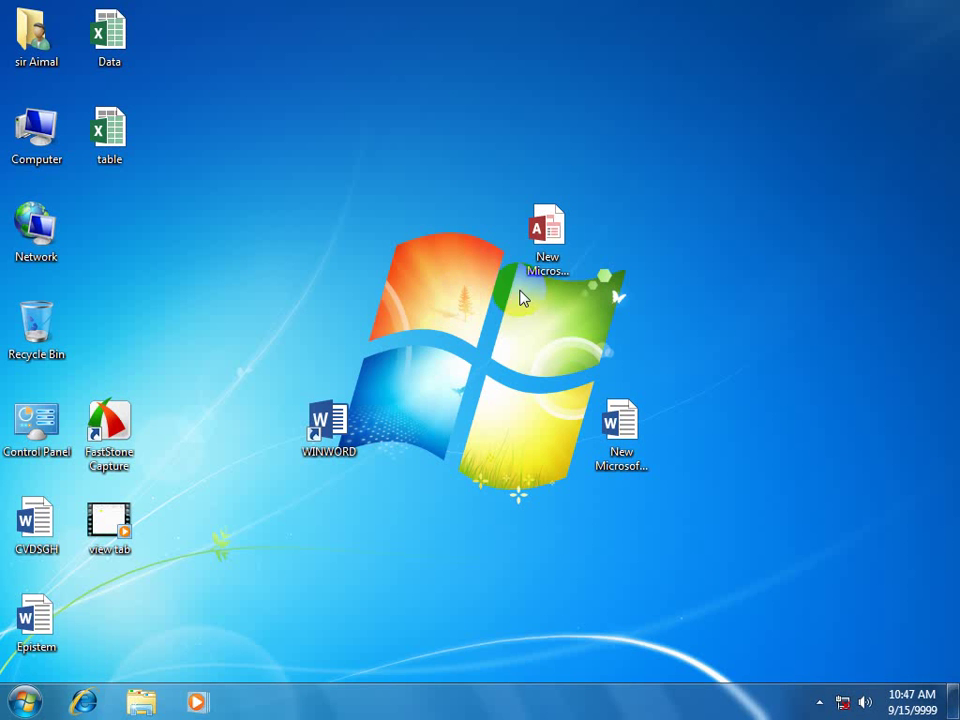
left_click(332, 424)
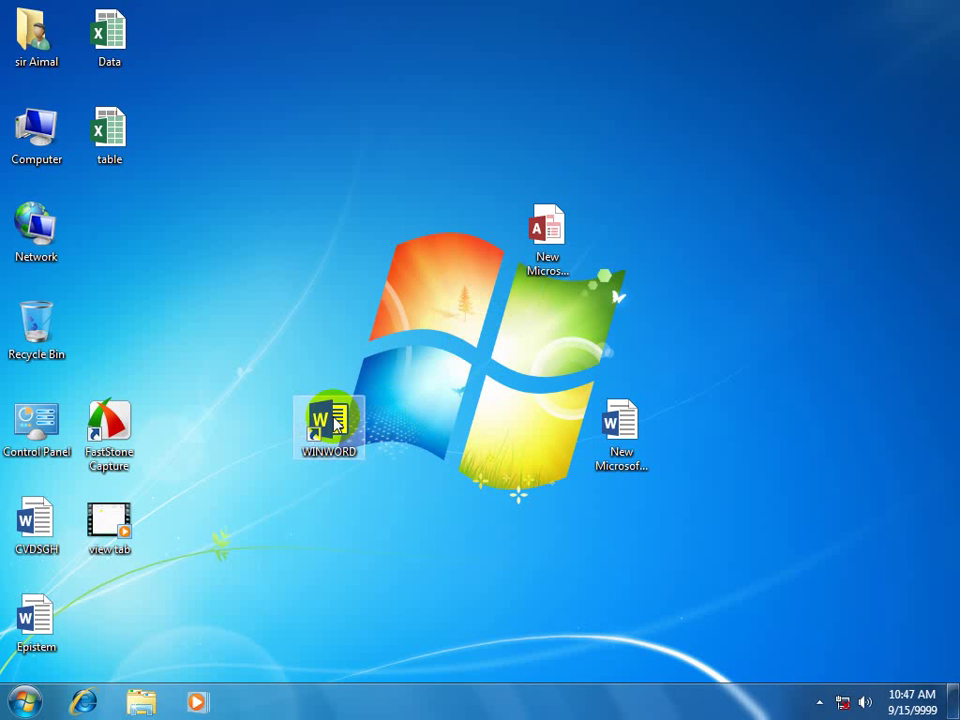
Write 'sdfsdfsdfs' in a blank Word document and save it to the Desktop as sdfsdfsdfs.
double_click(335, 424)
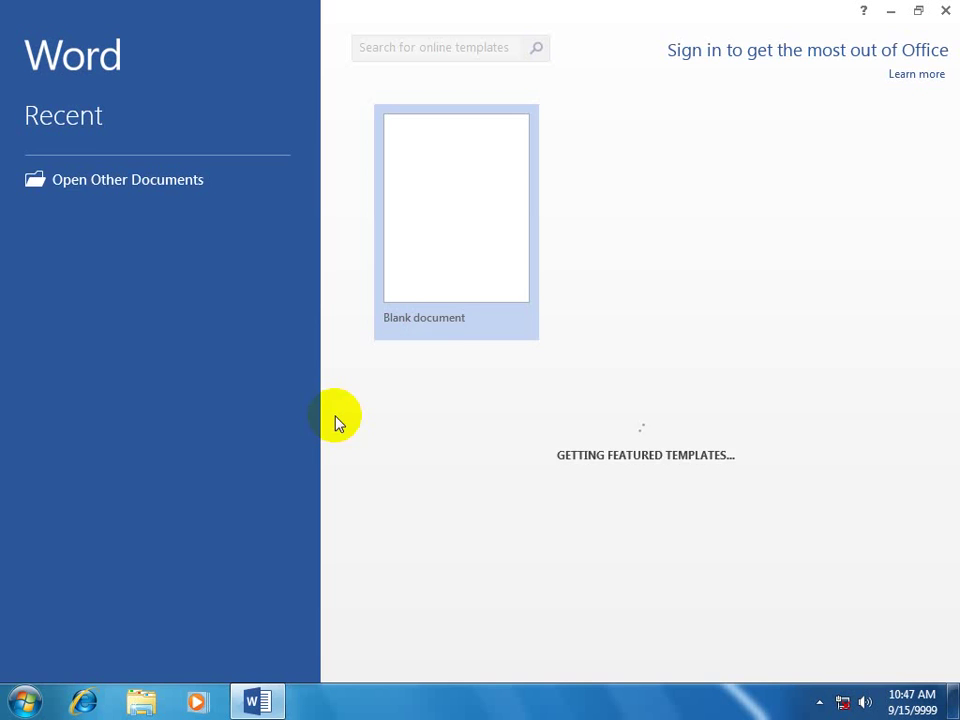
left_click(465, 236)
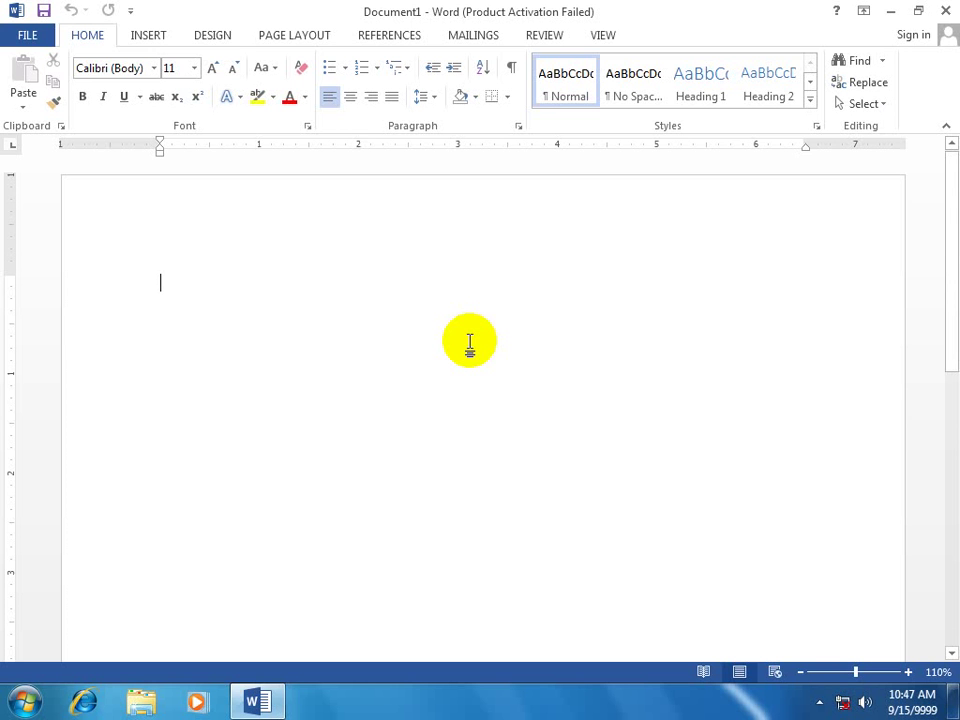
type("sdfsdfsdfs")
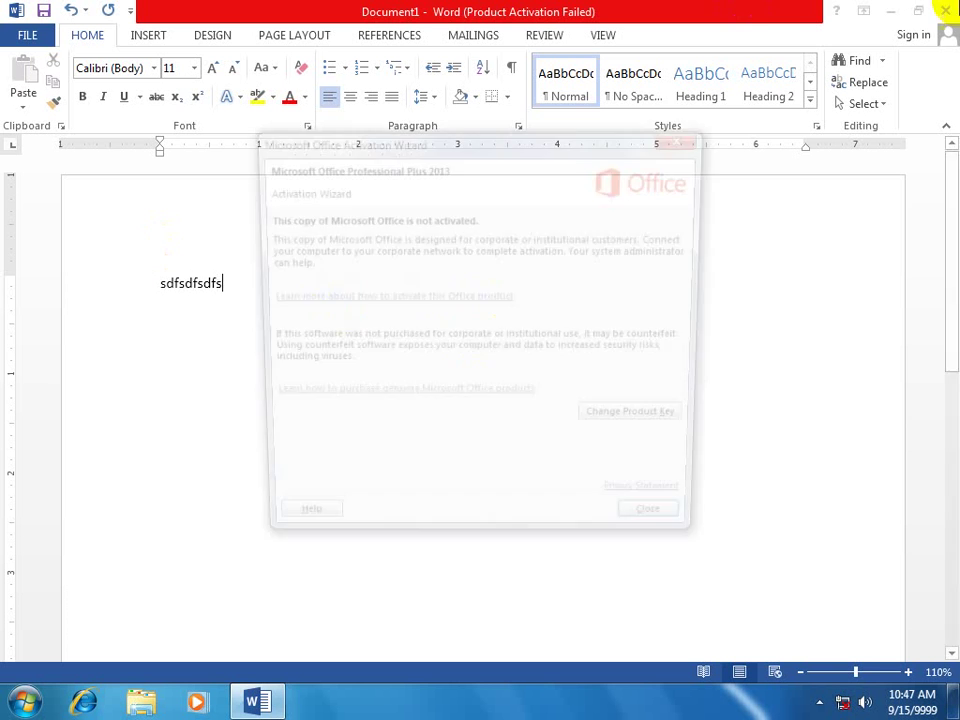
left_click(666, 533)
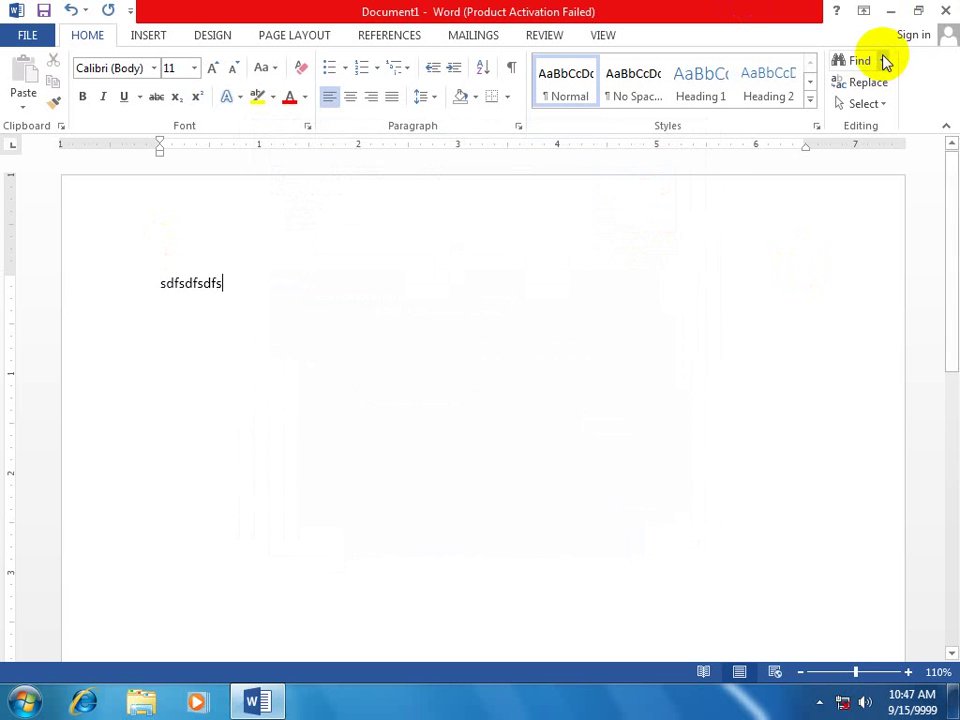
left_click(945, 11)
left_click(400, 386)
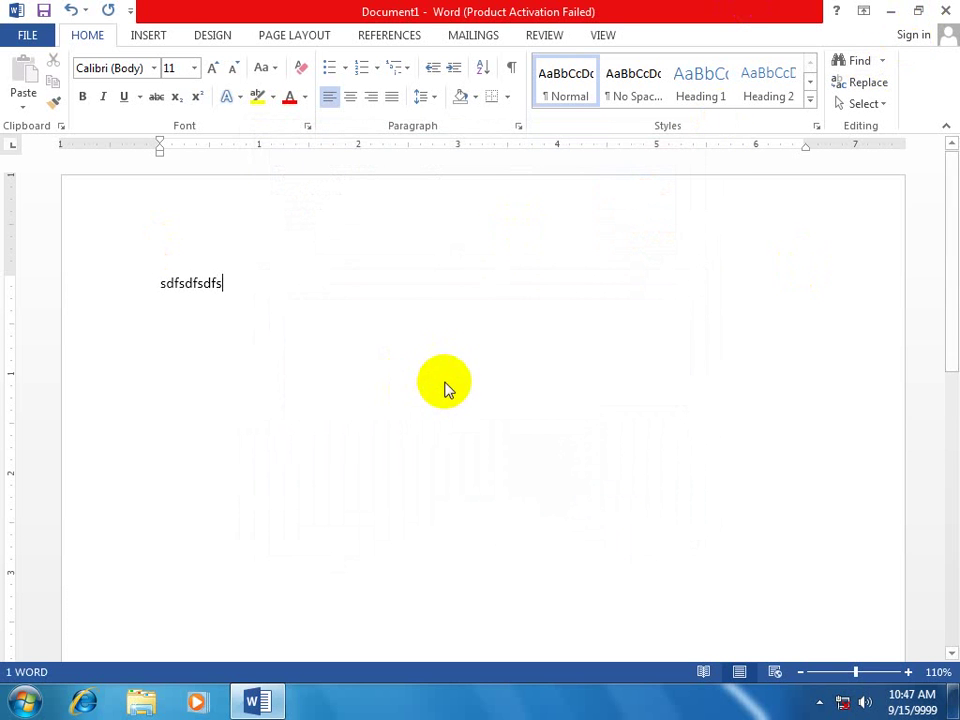
left_click(40, 167)
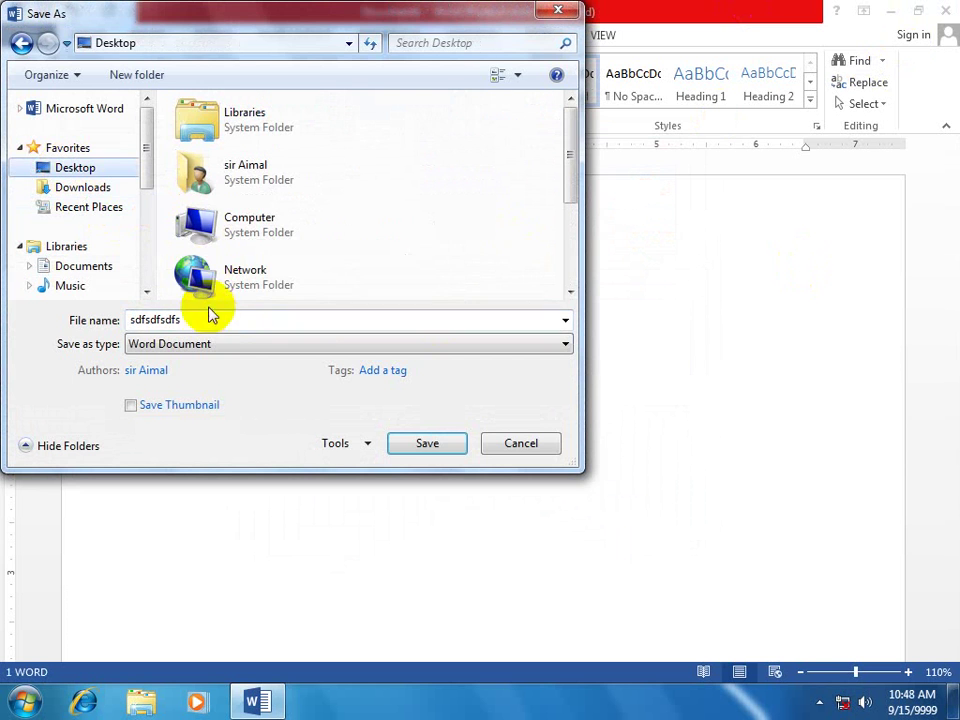
left_click(395, 443)
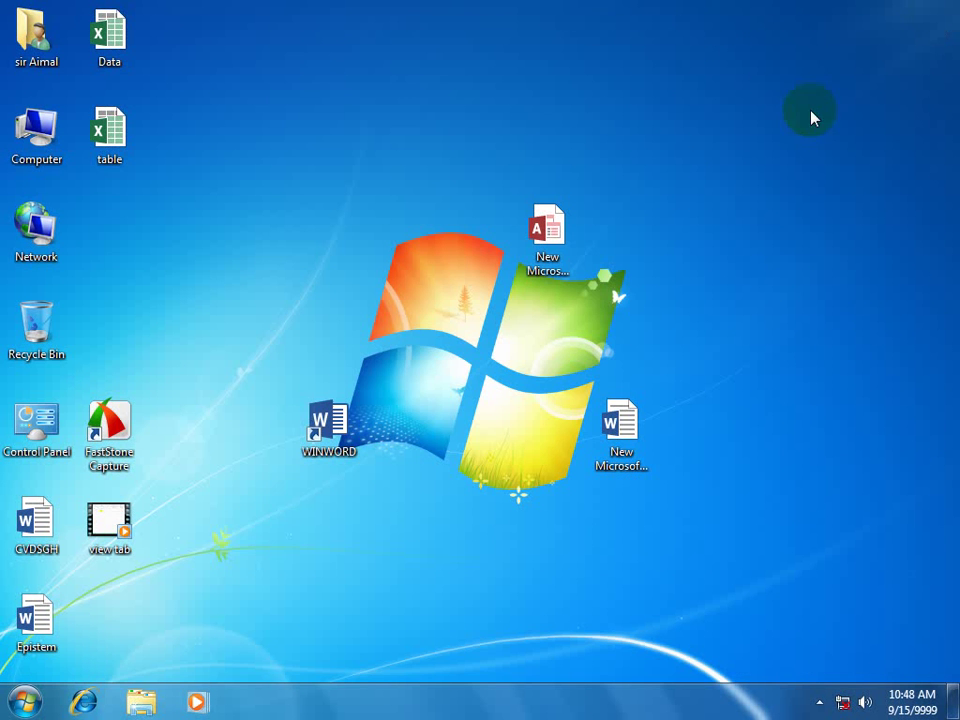
Relaunch Word from the shortcut on a blank document, then close it.
left_click(329, 424)
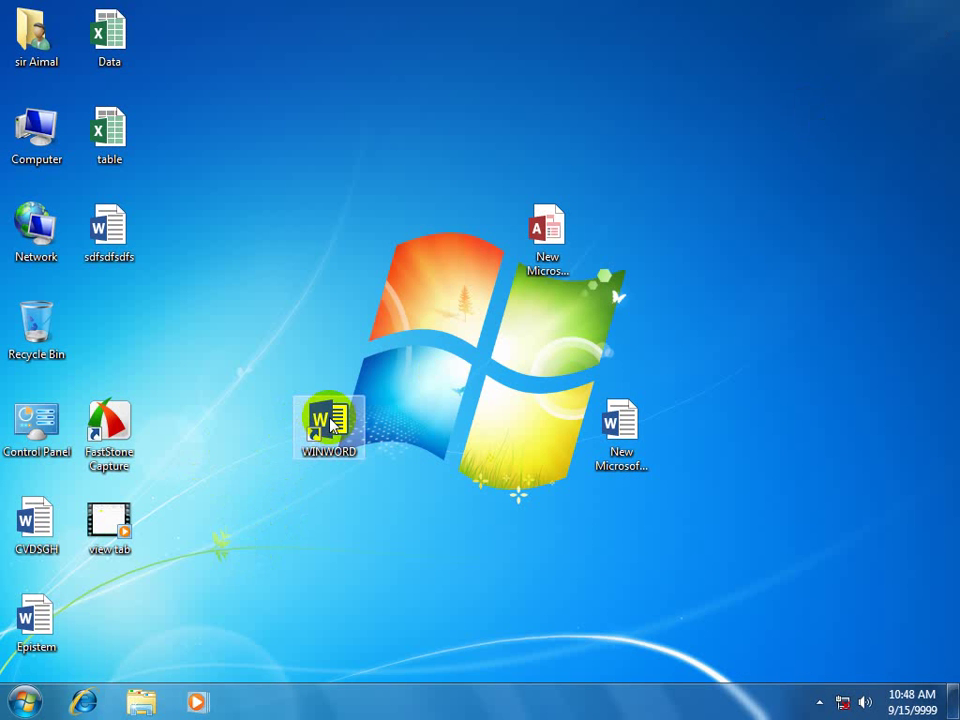
double_click(329, 424)
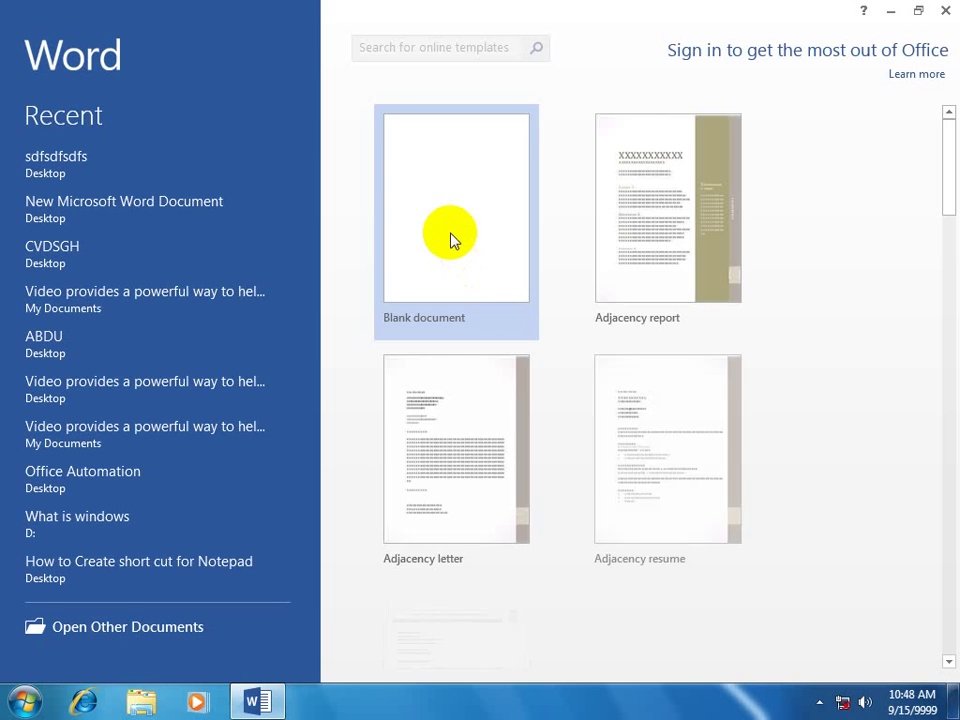
left_click(450, 240)
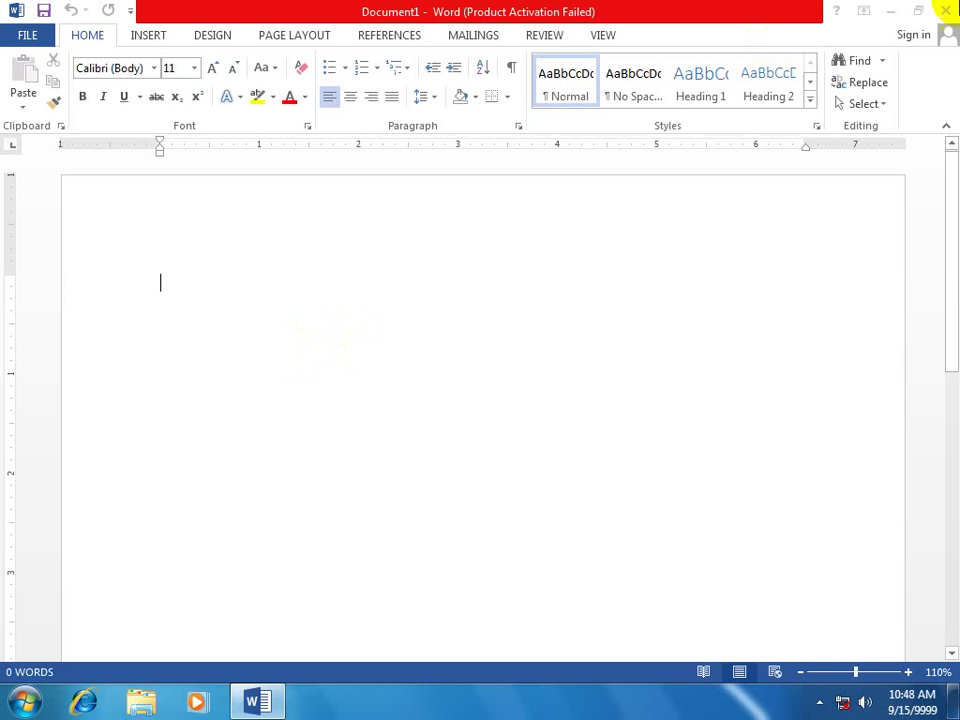
left_click(650, 533)
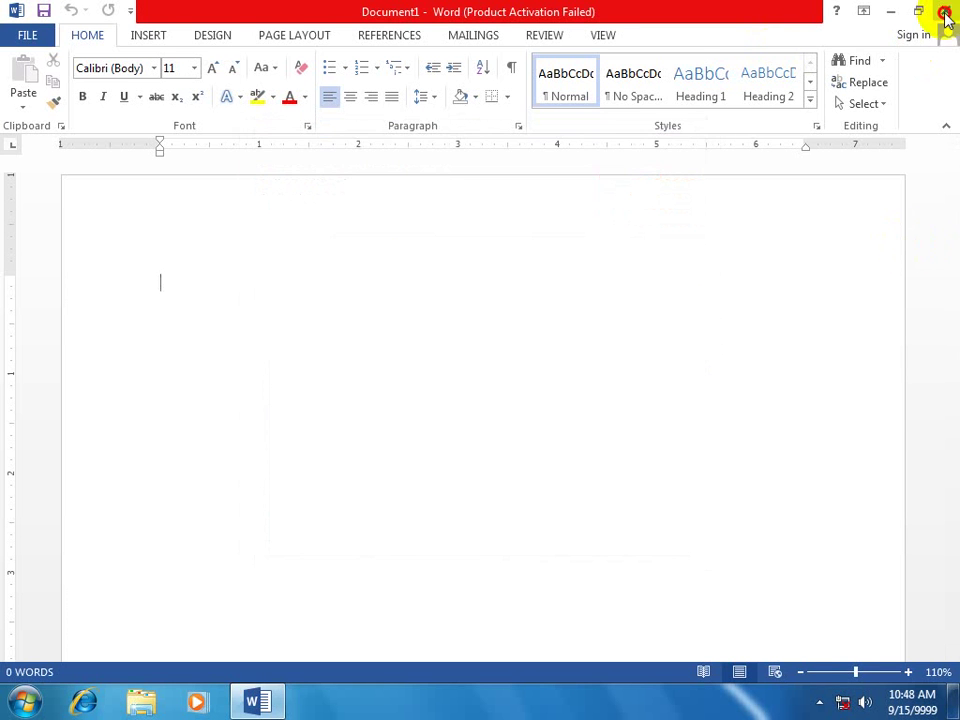
left_click(945, 11)
Create a New Bitmap Image on the desktop with its default name.
right_click(647, 150)
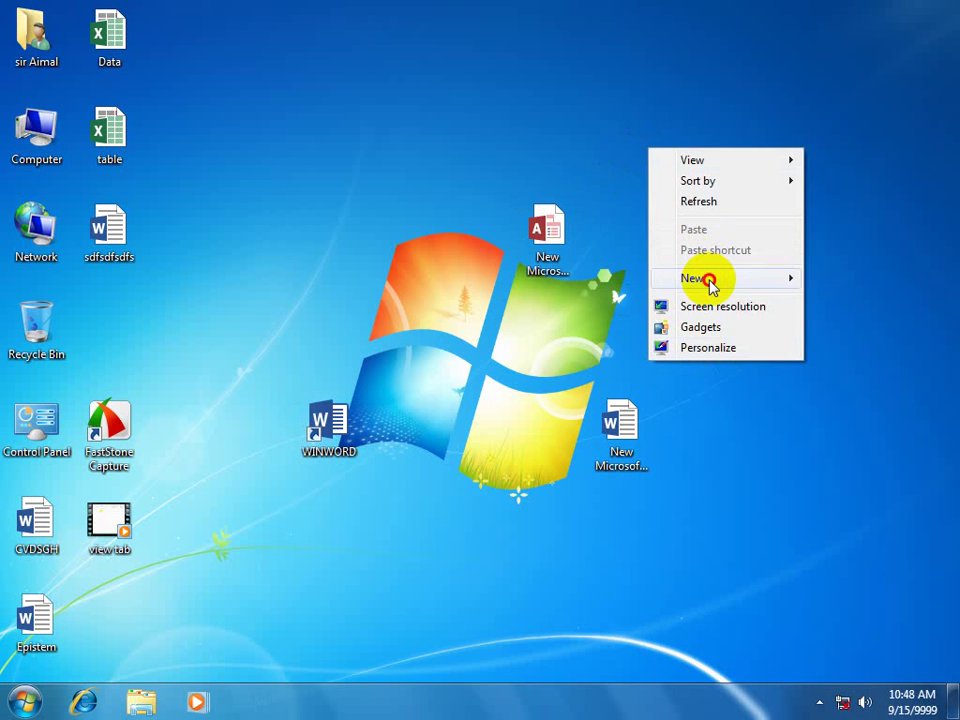
mouse_move(707, 278)
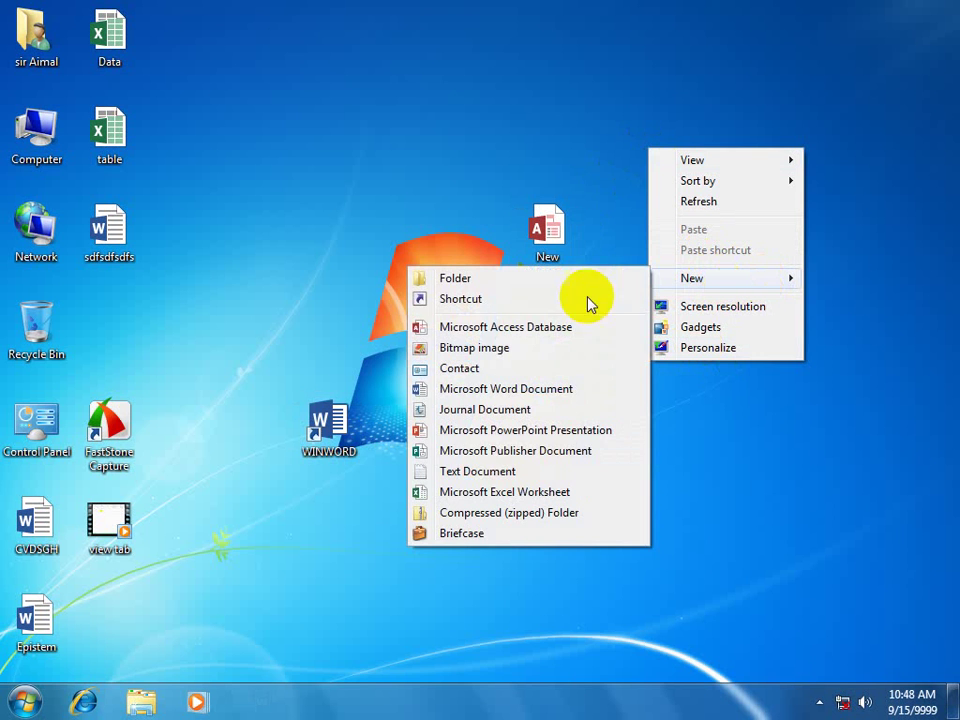
left_click(486, 352)
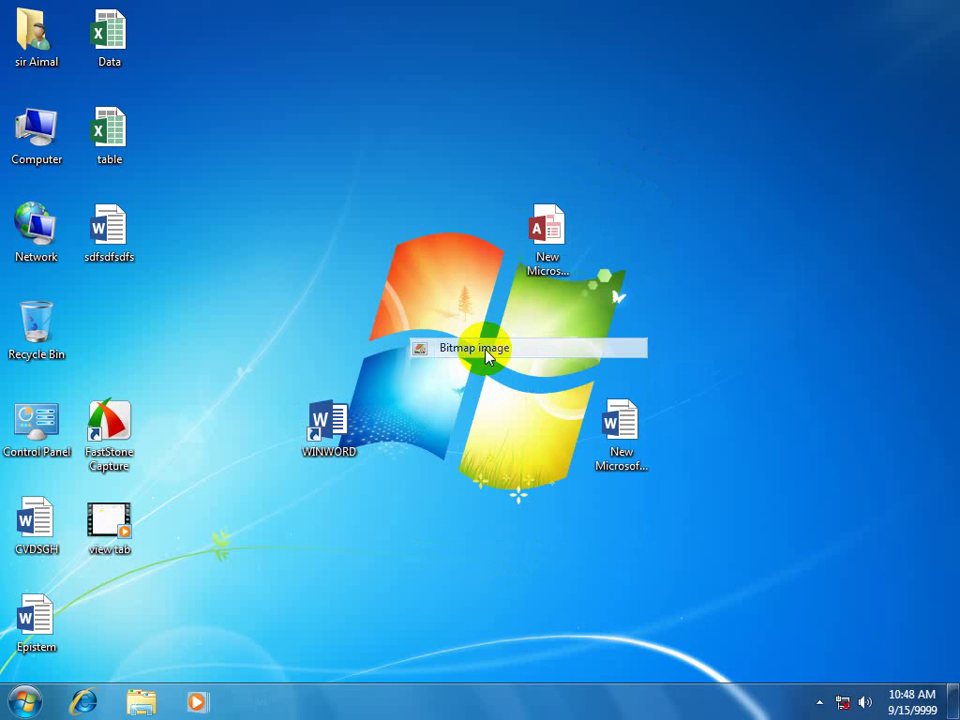
left_click(750, 247)
Edit the bitmap in Paint, draw an oval, and save it on closing.
left_click(688, 143)
right_click(688, 143)
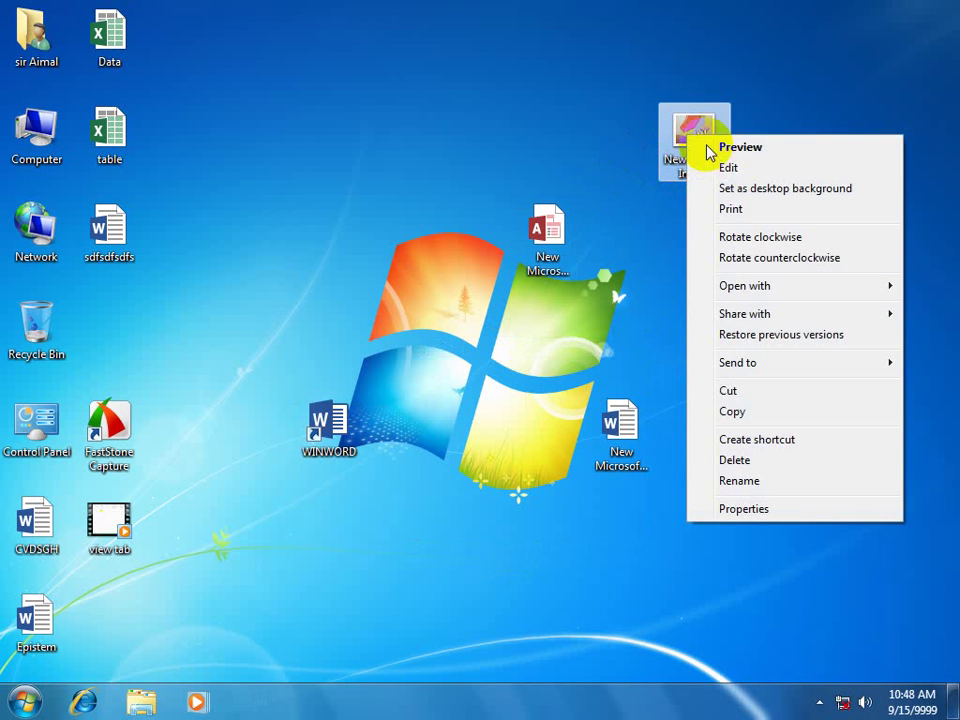
left_click(740, 168)
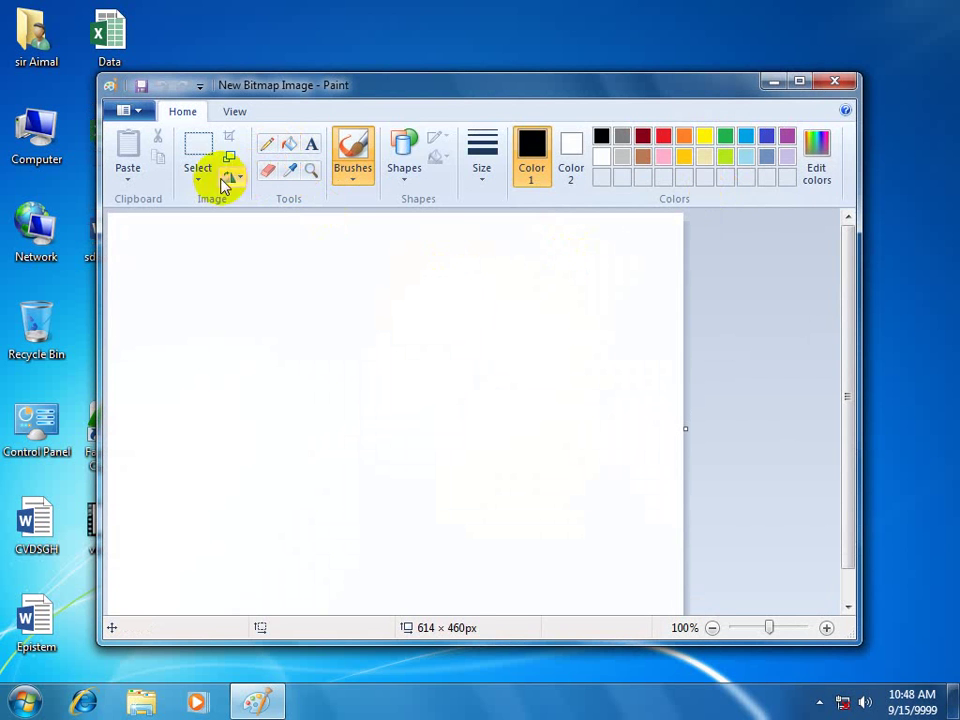
left_click(408, 176)
left_click(438, 203)
left_click_drag(214, 333, 420, 467)
left_click(834, 81)
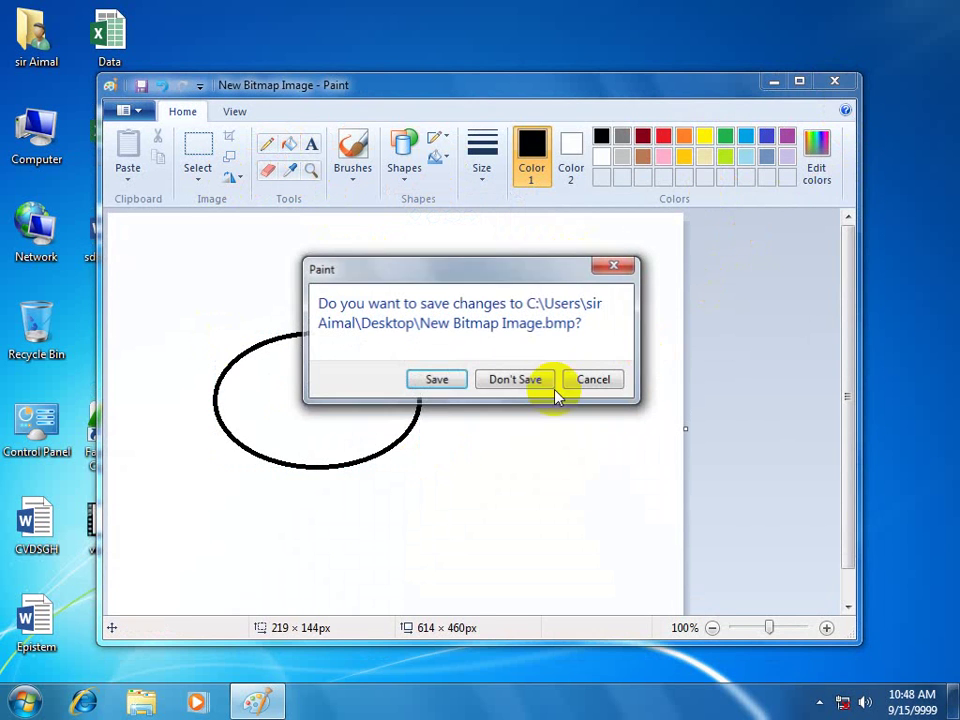
left_click(439, 386)
Refresh the desktop and delete the four new items to the Recycle Bin.
right_click(582, 110)
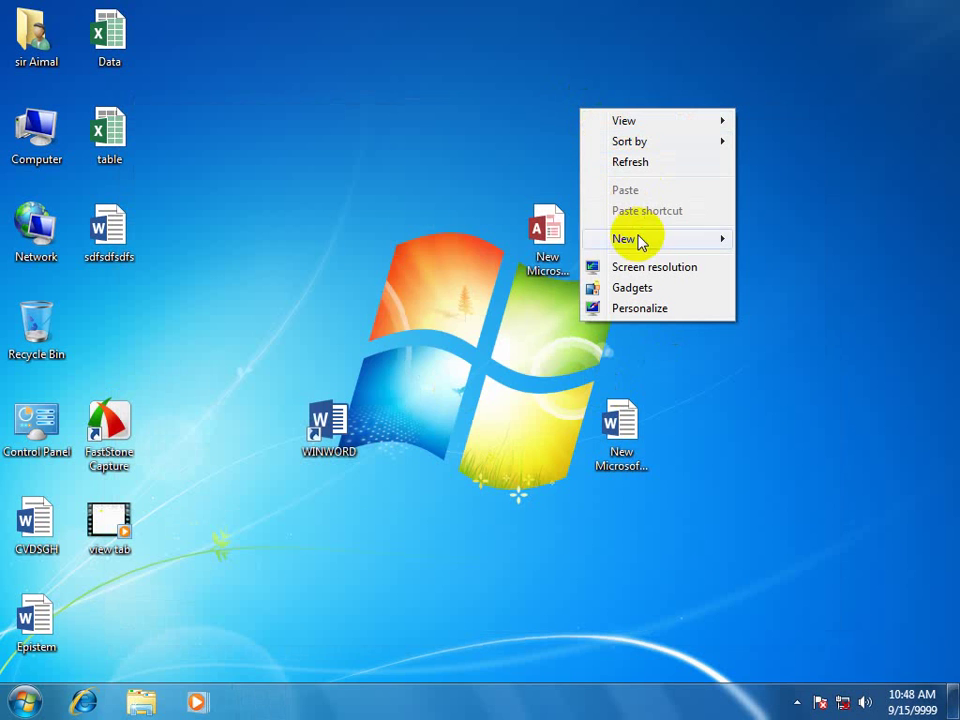
mouse_move(639, 242)
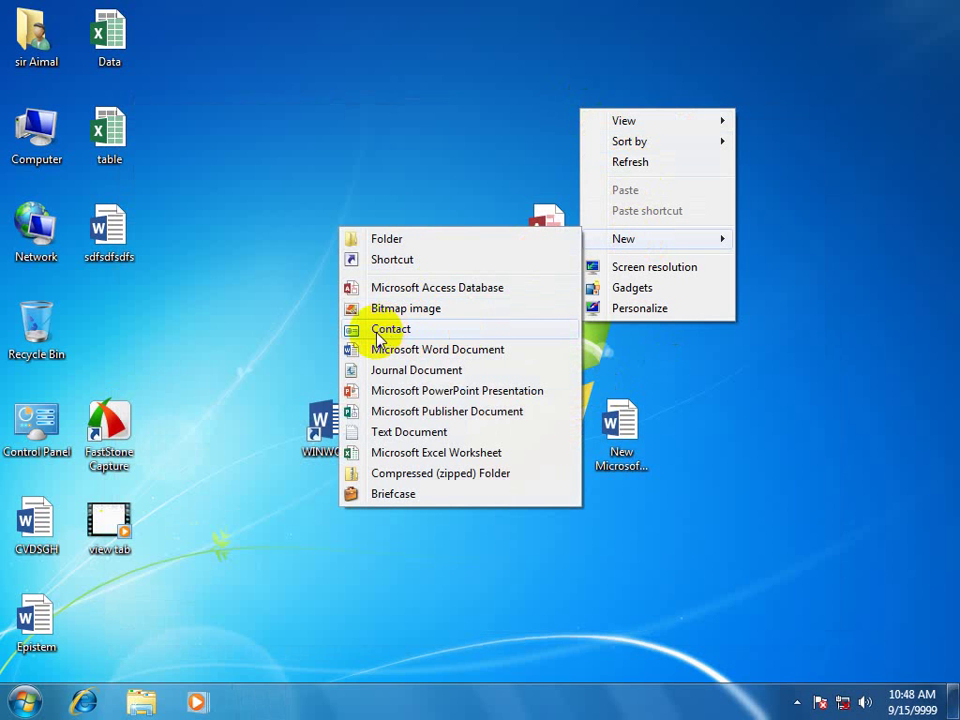
right_click(368, 82)
left_click(416, 131)
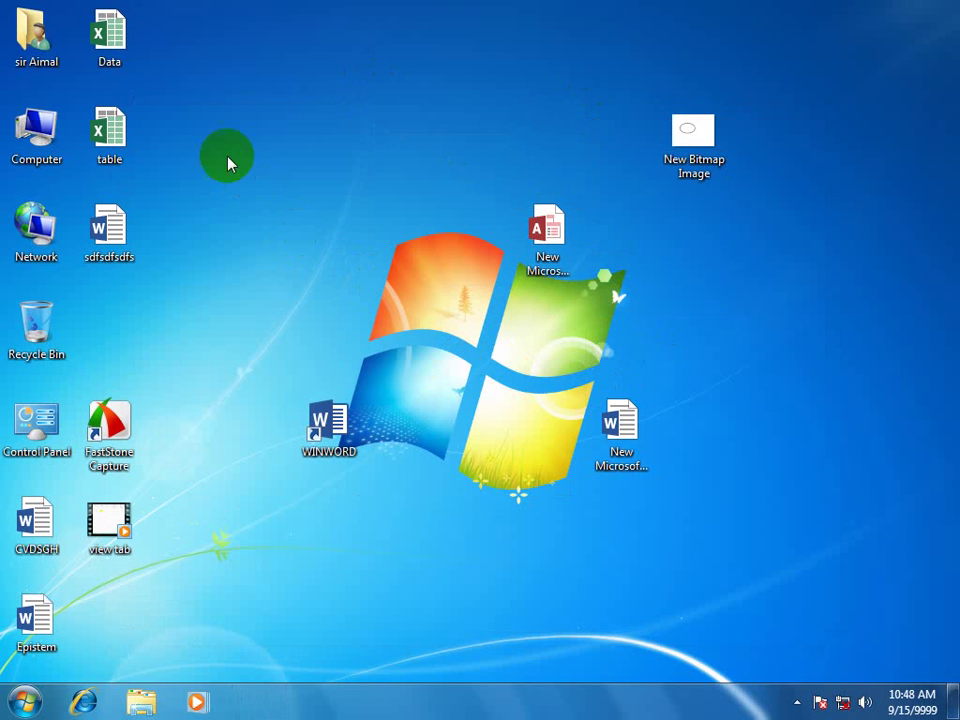
left_click_drag(242, 69, 789, 566)
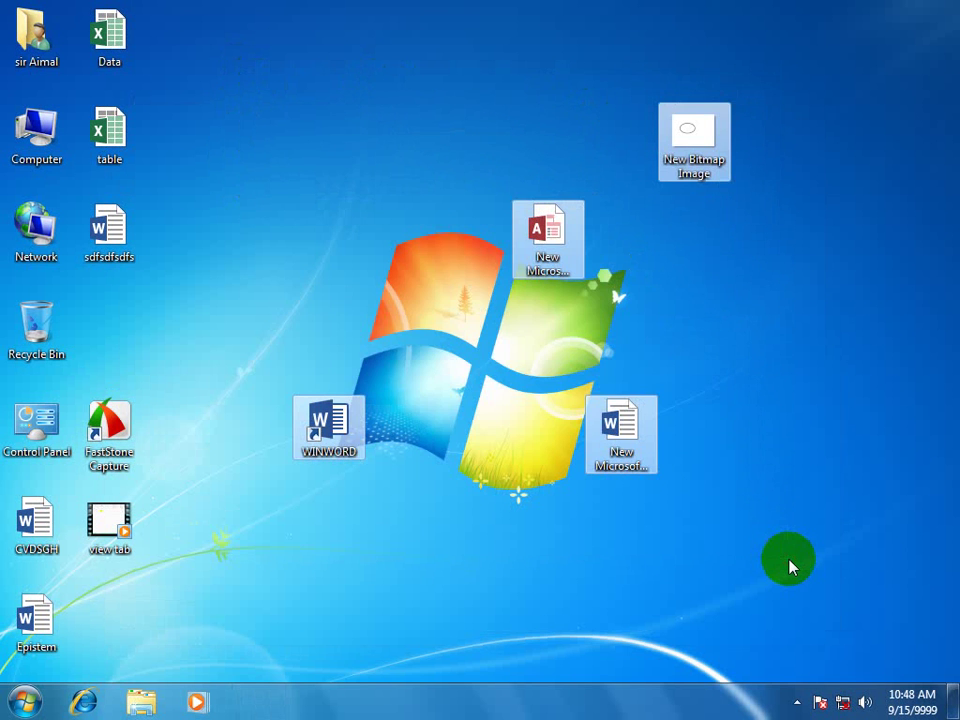
key("Delete")
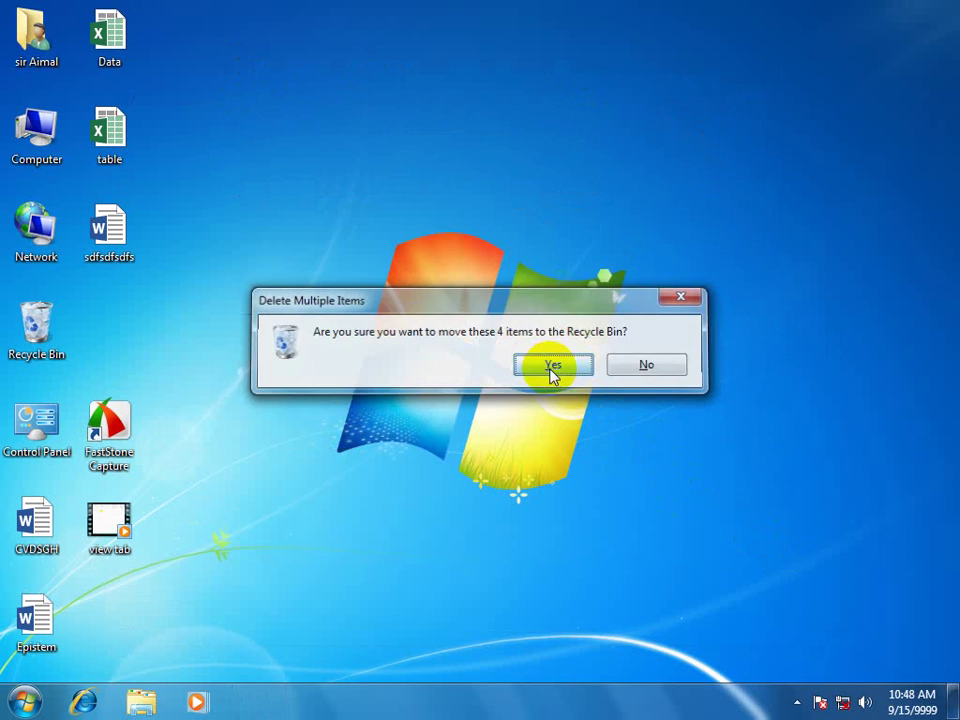
left_click(553, 366)
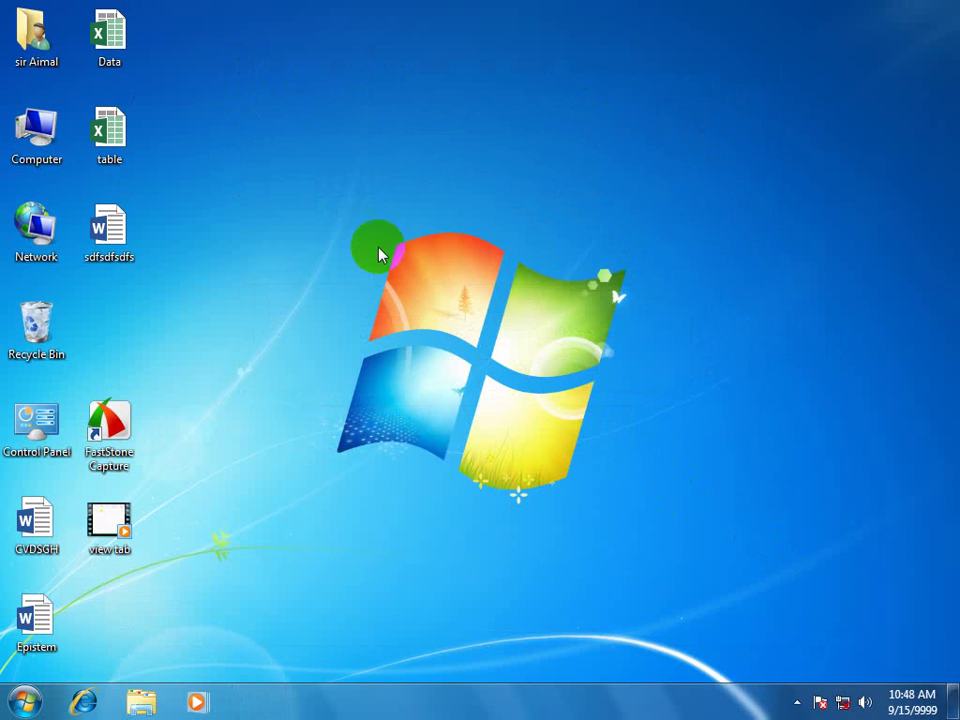
Empty the Recycle Bin, permanently deleting the 4 items.
right_click(47, 334)
left_click(100, 360)
left_click(538, 364)
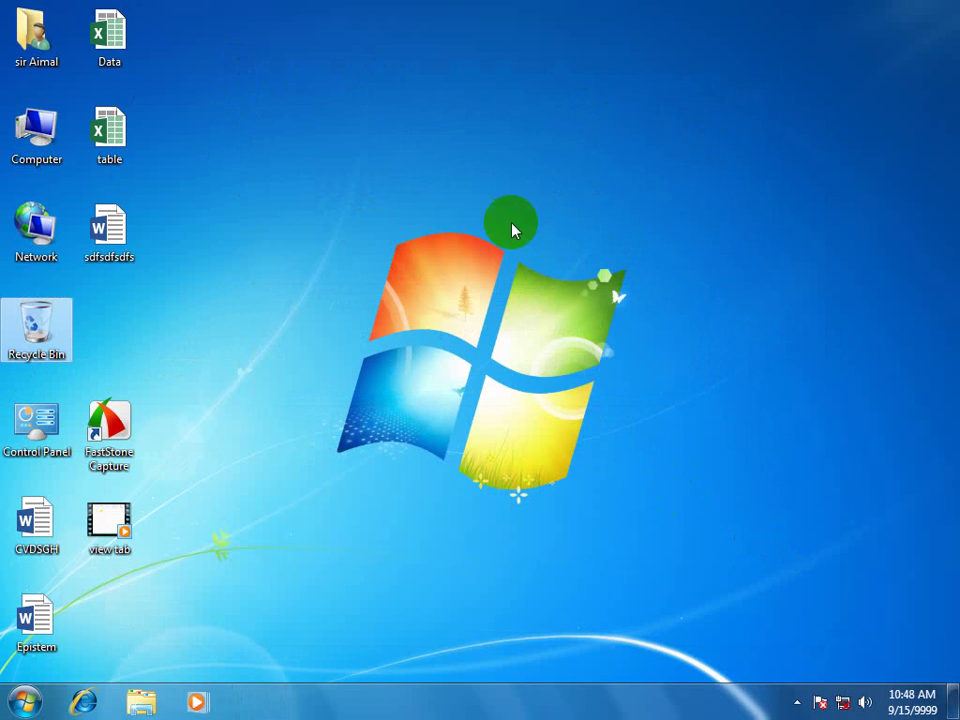
Create a new contact from the desktop menu and position its window.
right_click(561, 216)
right_click(523, 216)
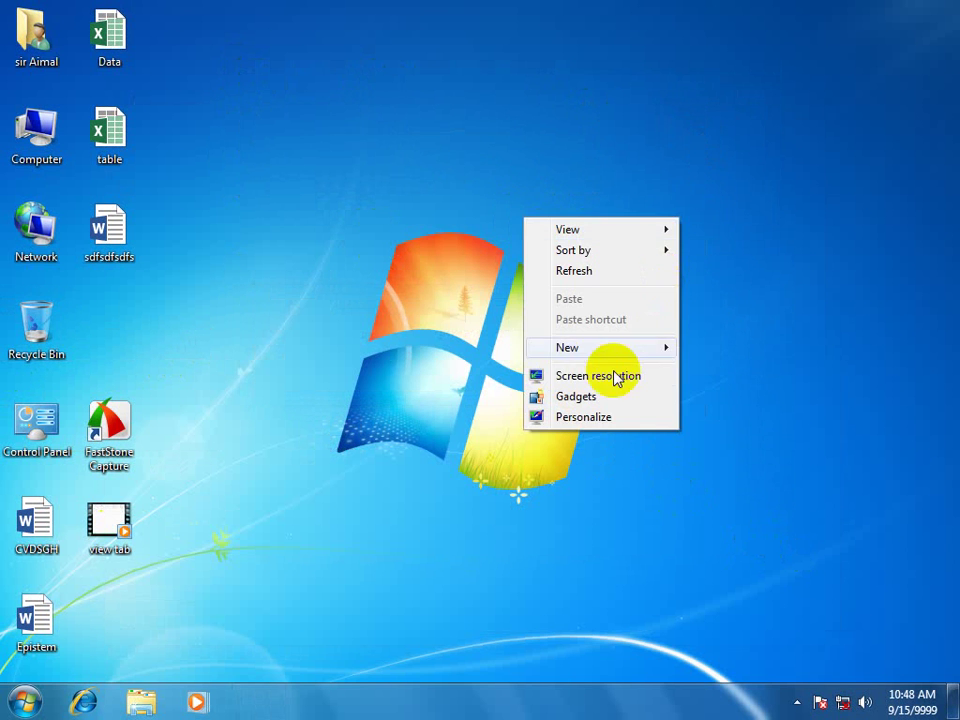
mouse_move(570, 350)
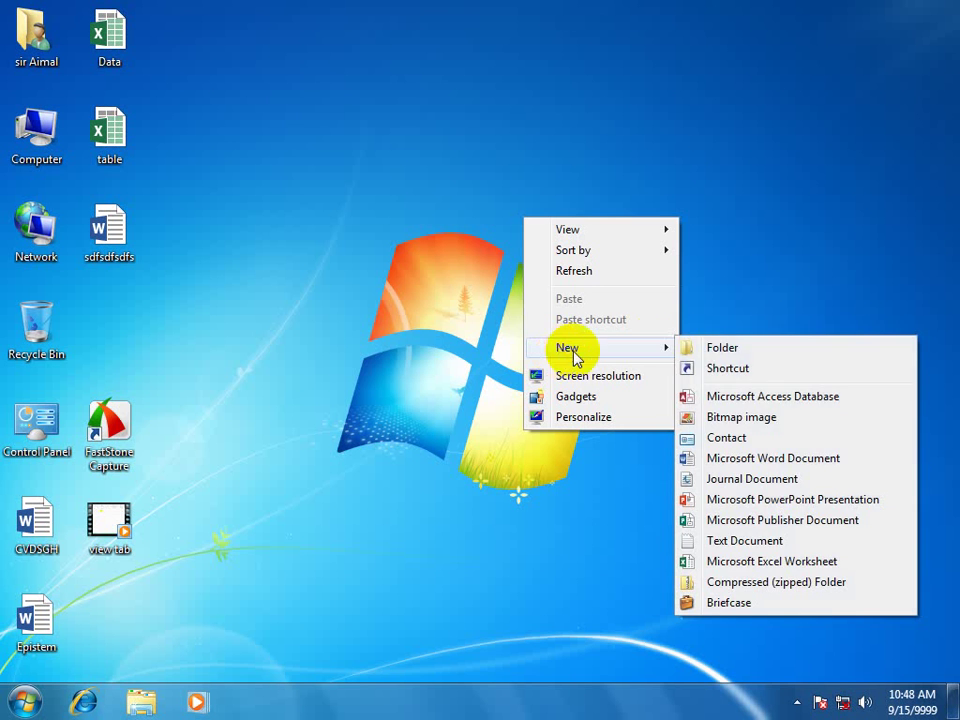
left_click(726, 440)
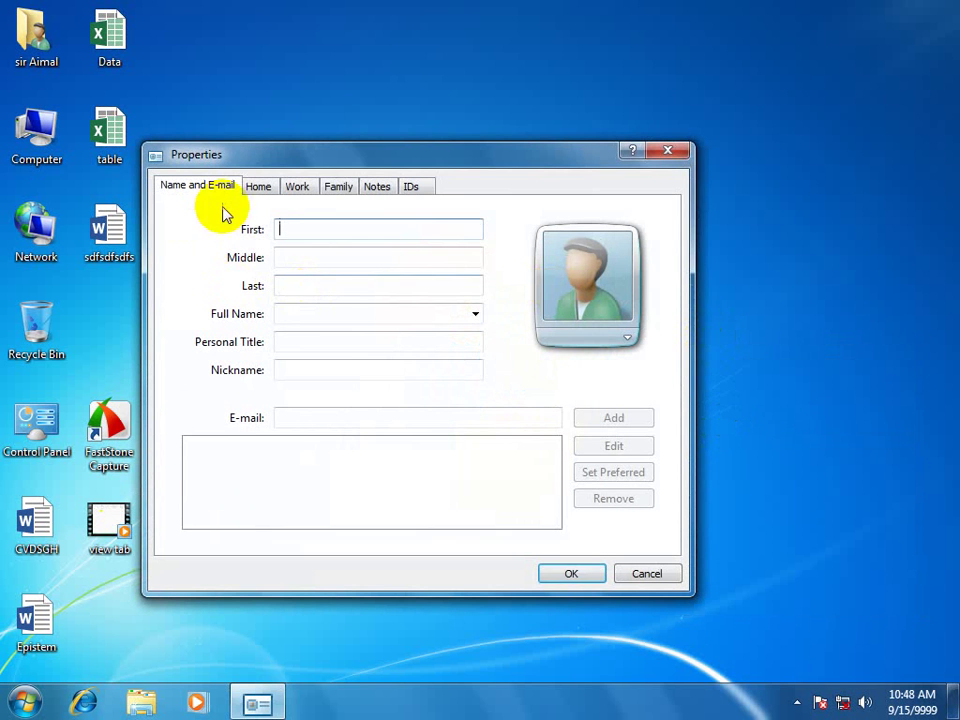
left_click_drag(267, 160, 319, 151)
left_click_drag(529, 156, 531, 128)
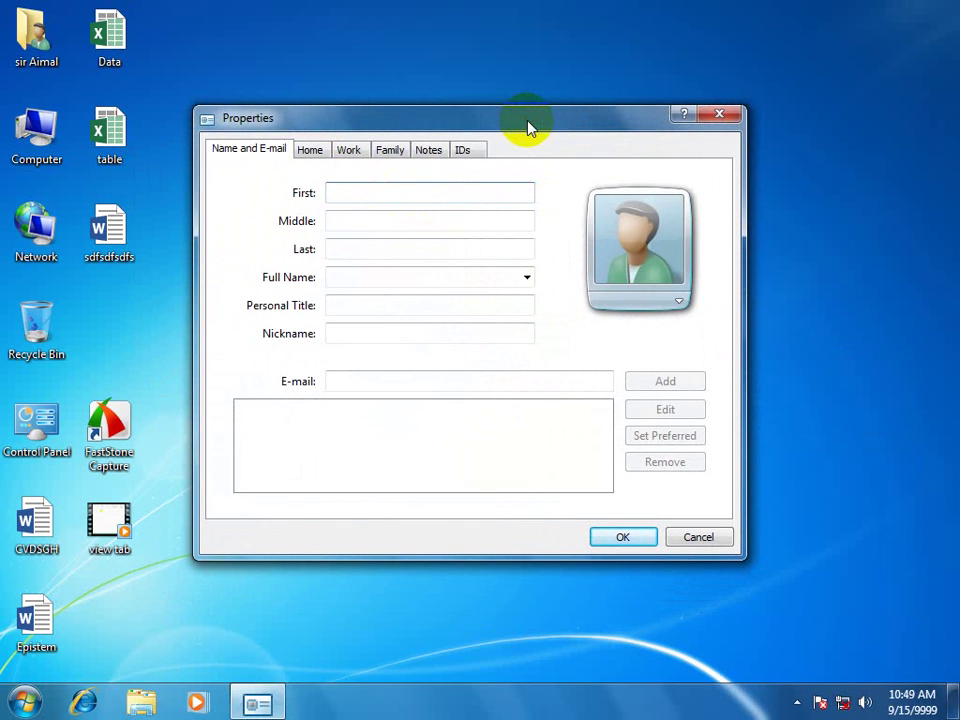
Enter the contact's first, middle and last names.
key("Tab")
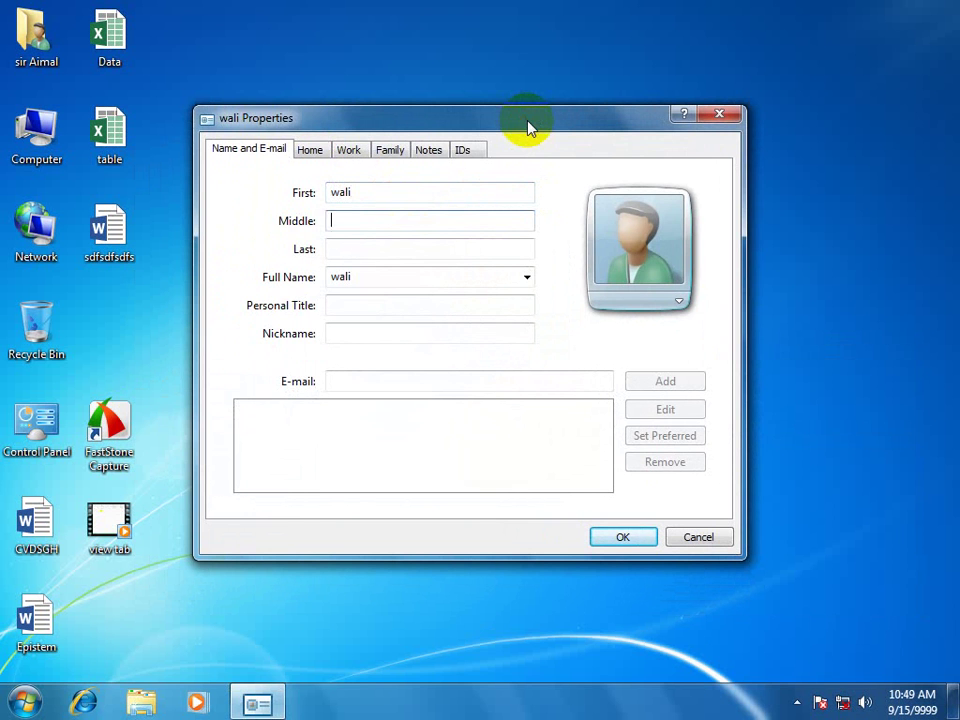
key("Tab")
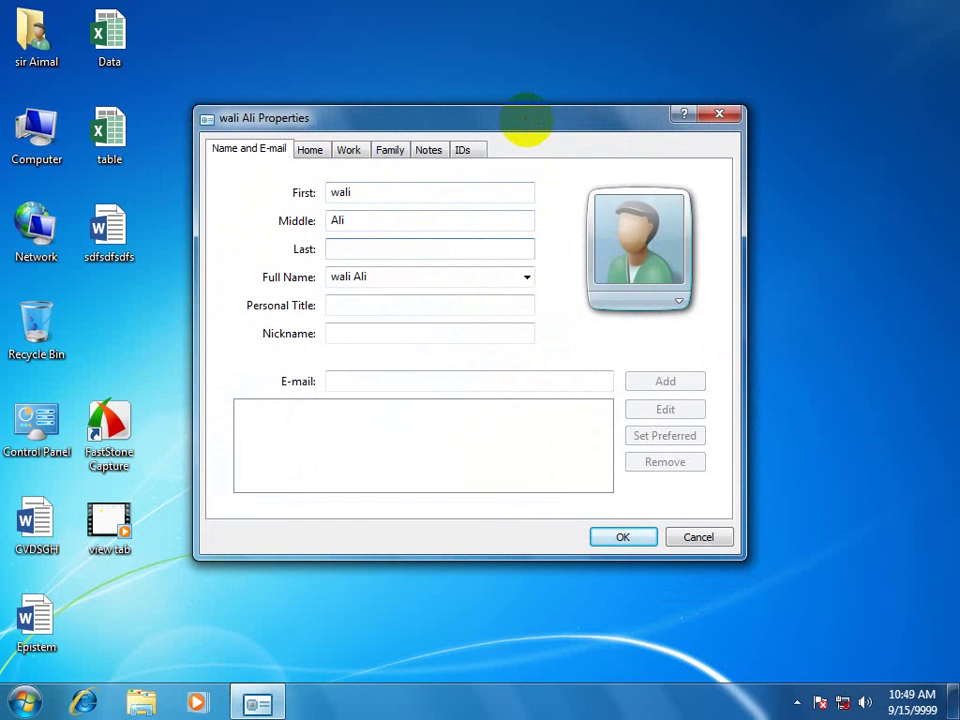
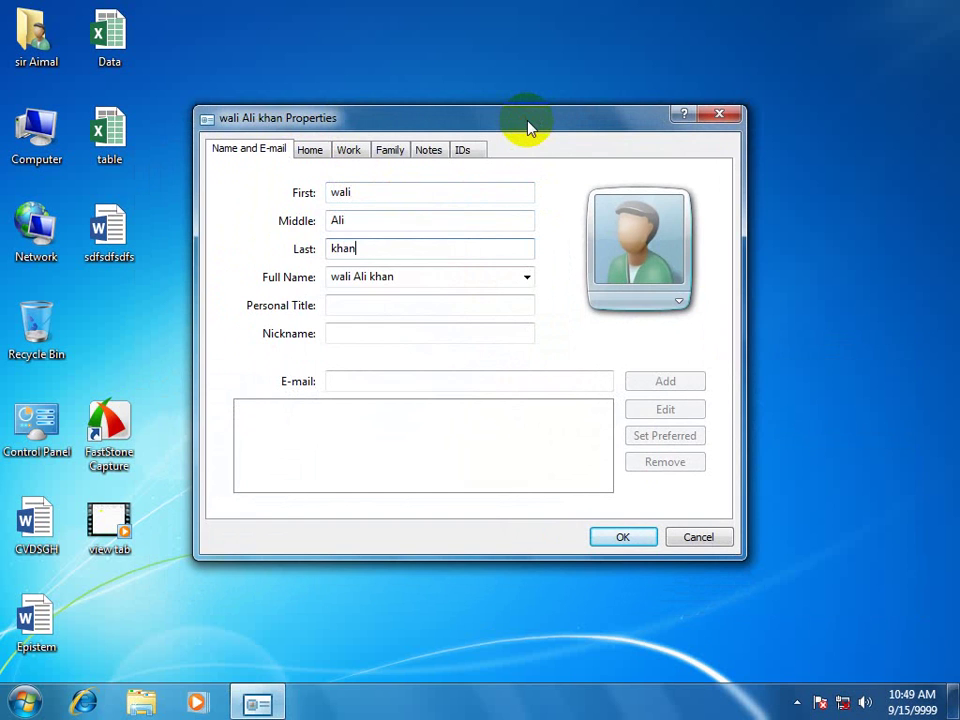
key("Tab")
key("Tab")
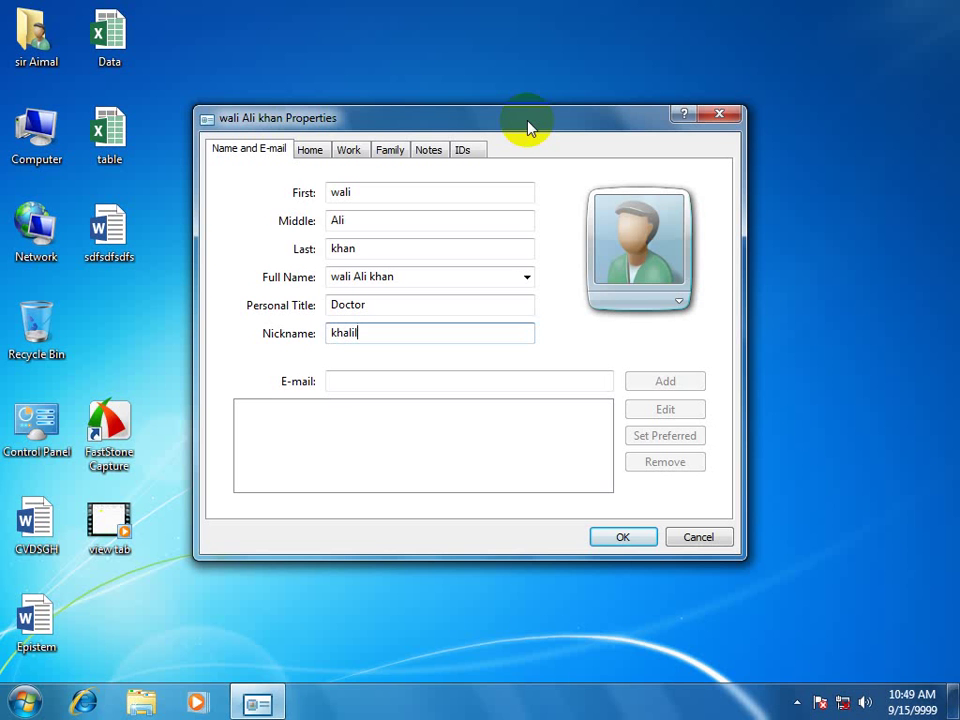
Add the contact's two e-mail addresses, the first one preferred.
left_click(346, 383)
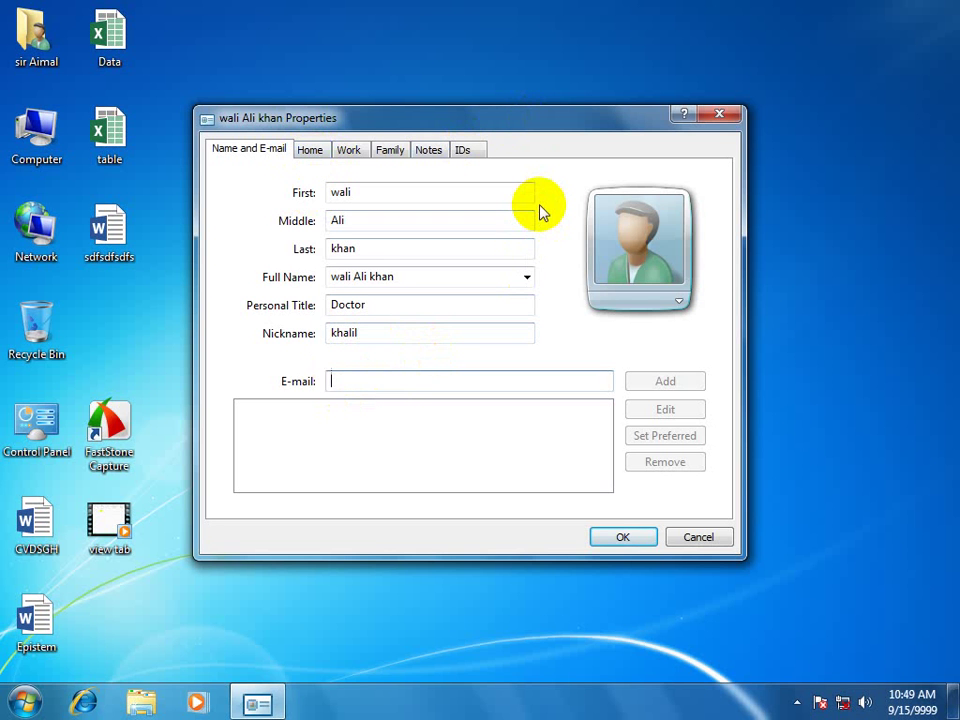
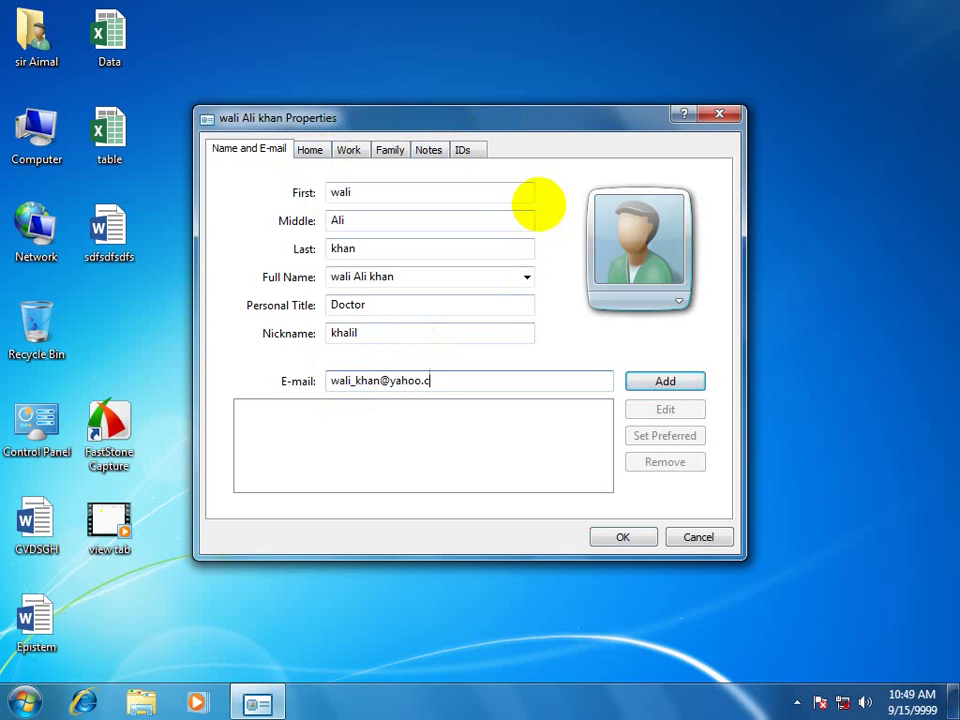
left_click(656, 385)
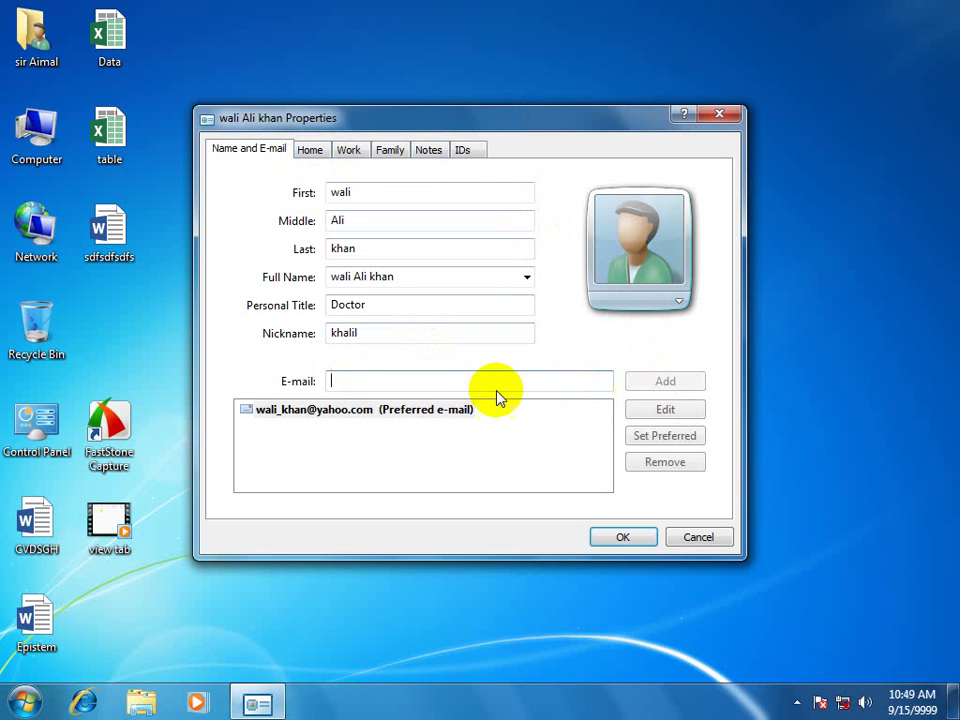
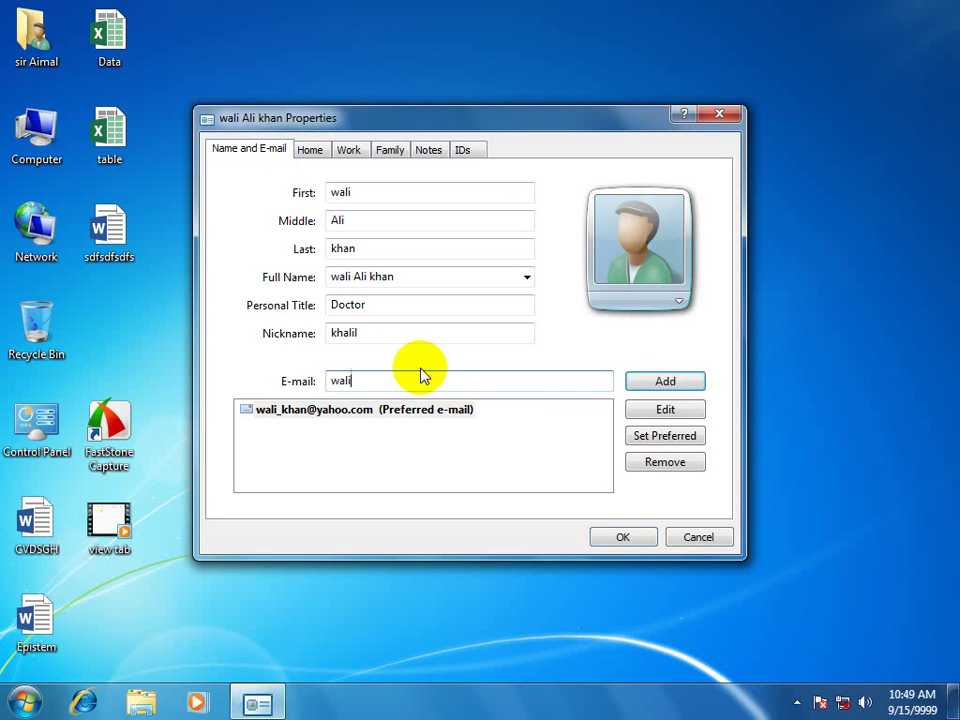
left_click(645, 383)
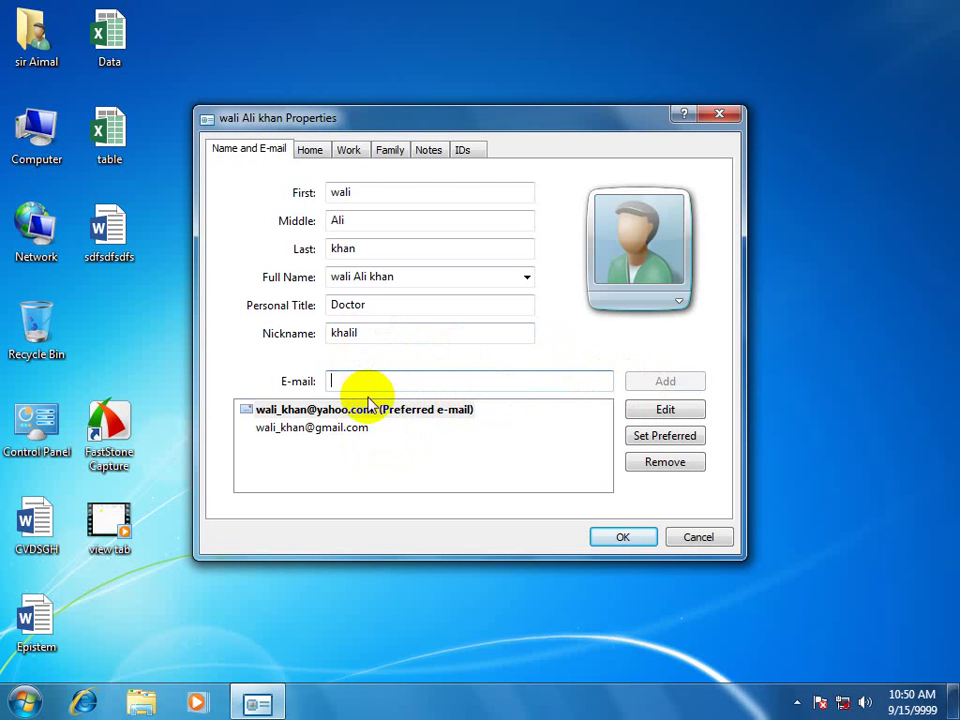
left_click(310, 155)
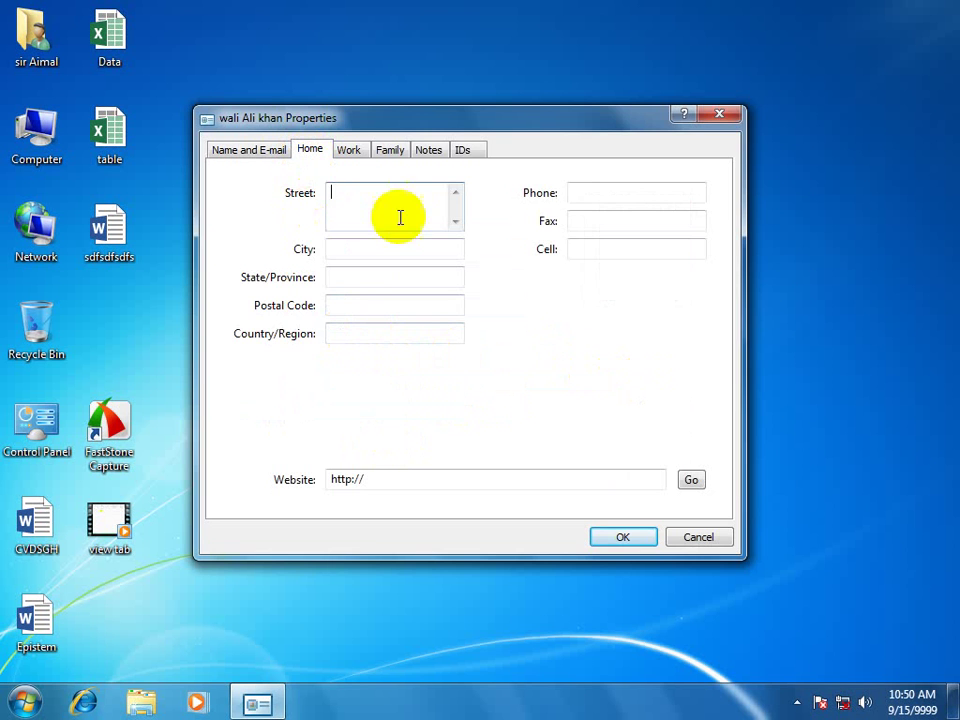
Fill in the contact's home street, state/province and postal code.
left_click_drag(566, 122, 704, 99)
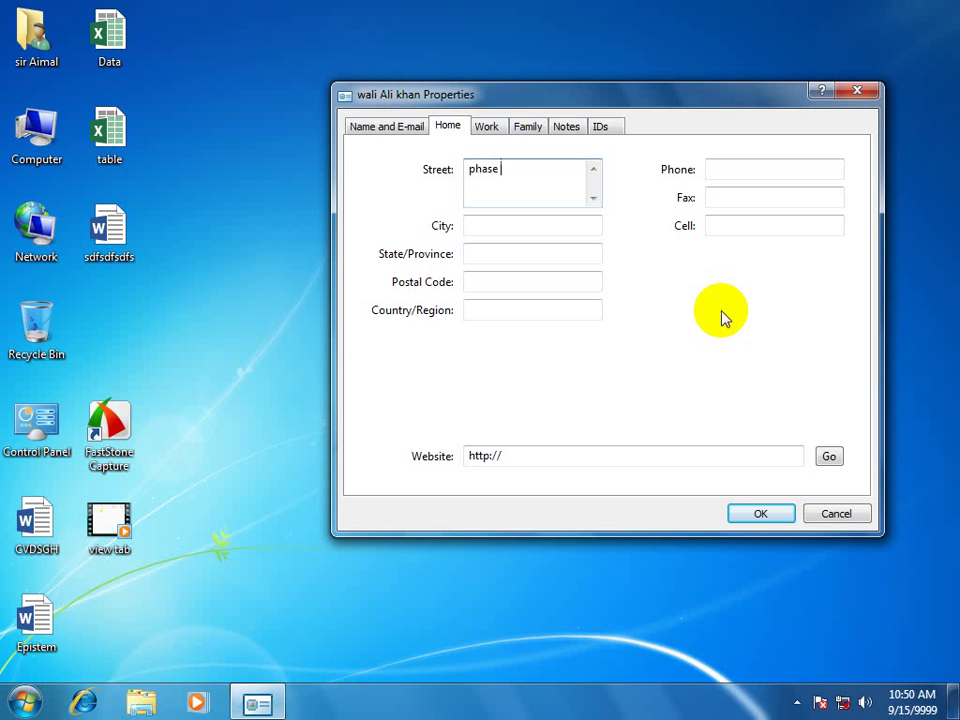
type("3")
key("Tab")
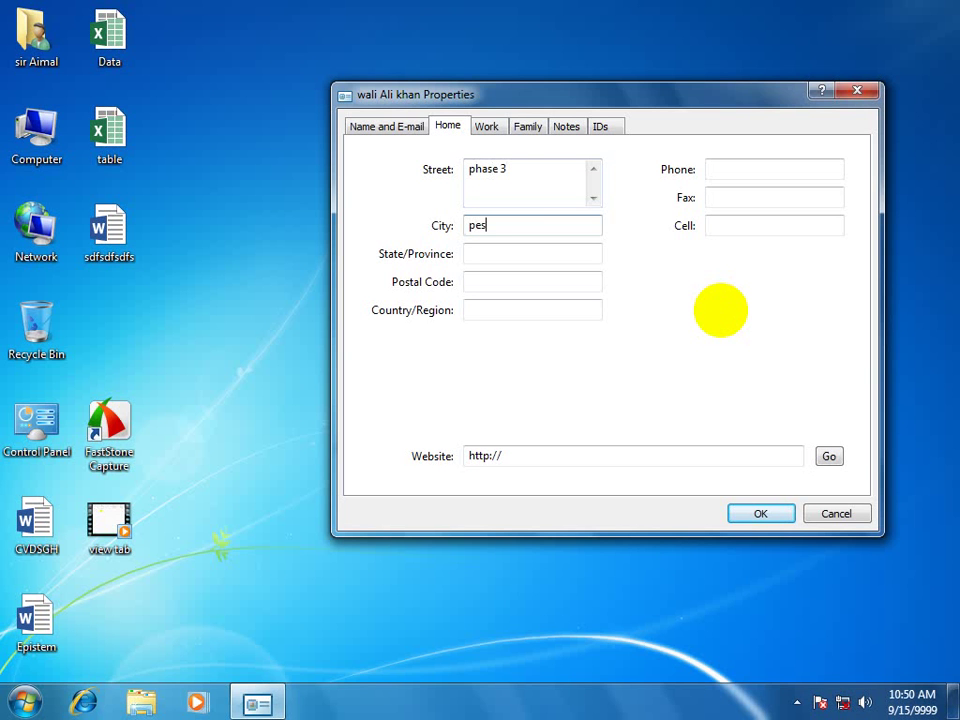
key("Tab")
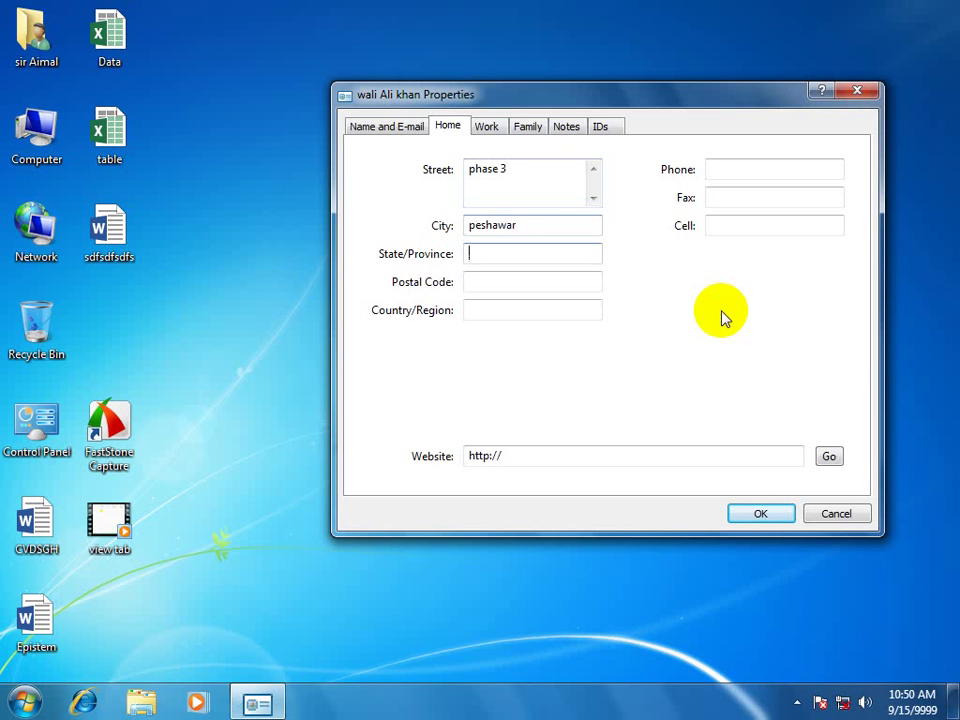
type("kpk")
key("Tab")
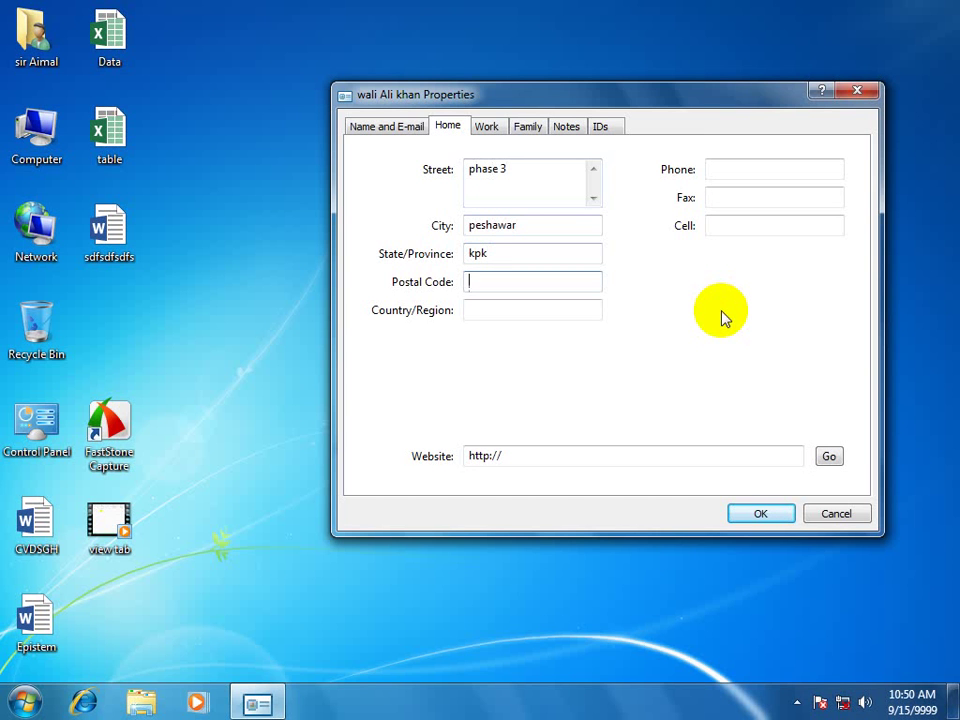
type("25000")
key("Tab")
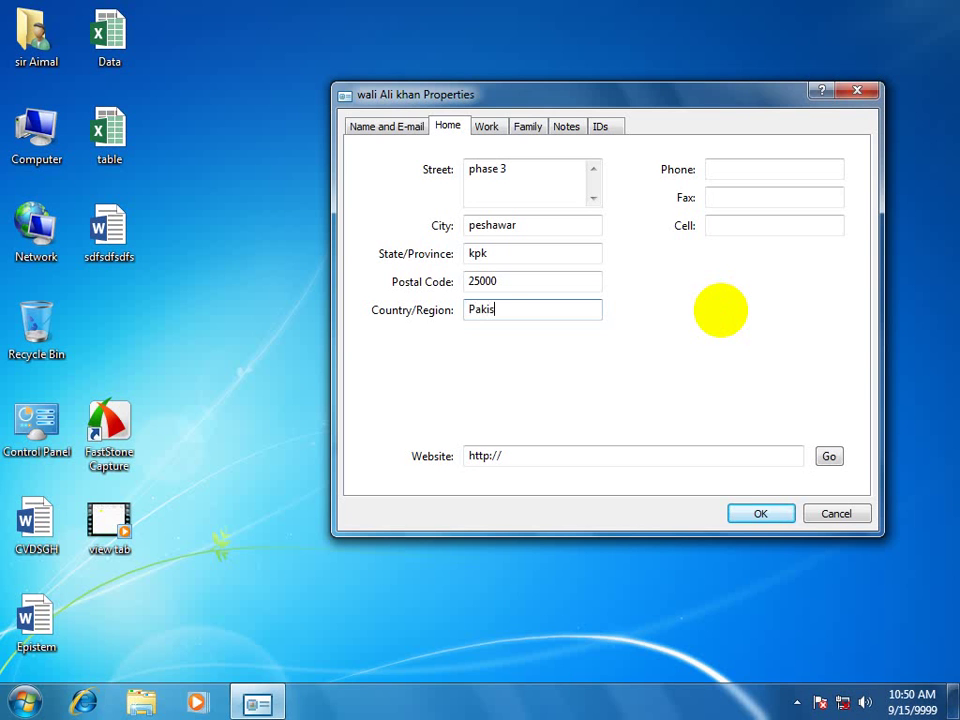
Enter the contact's home phone, fax and cell numbers.
key("Tab")
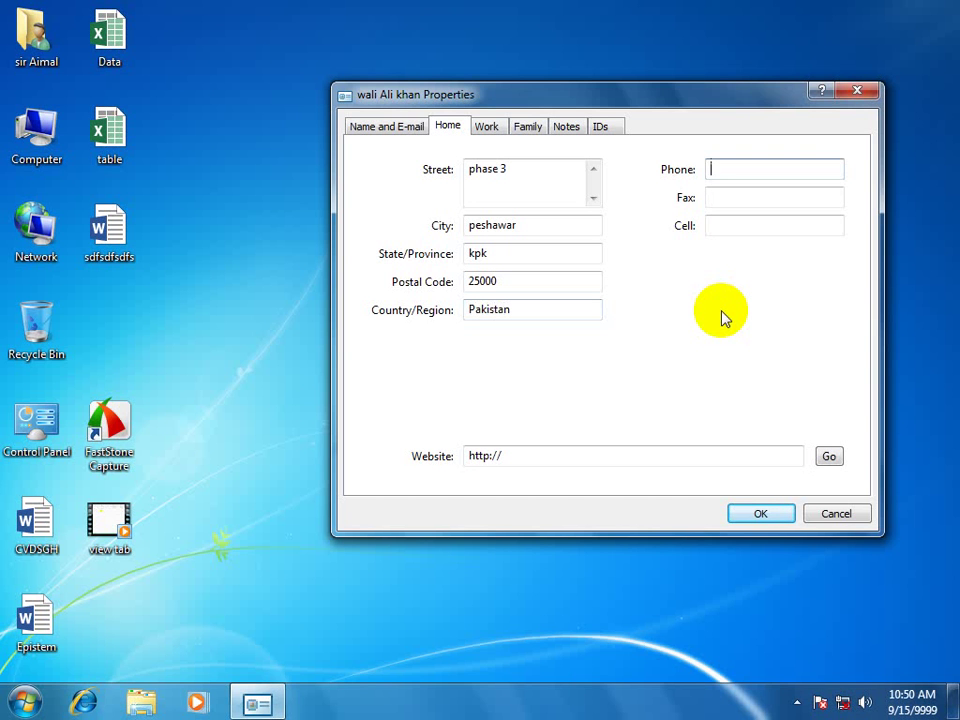
type("4564545")
key("Tab")
type("24564564")
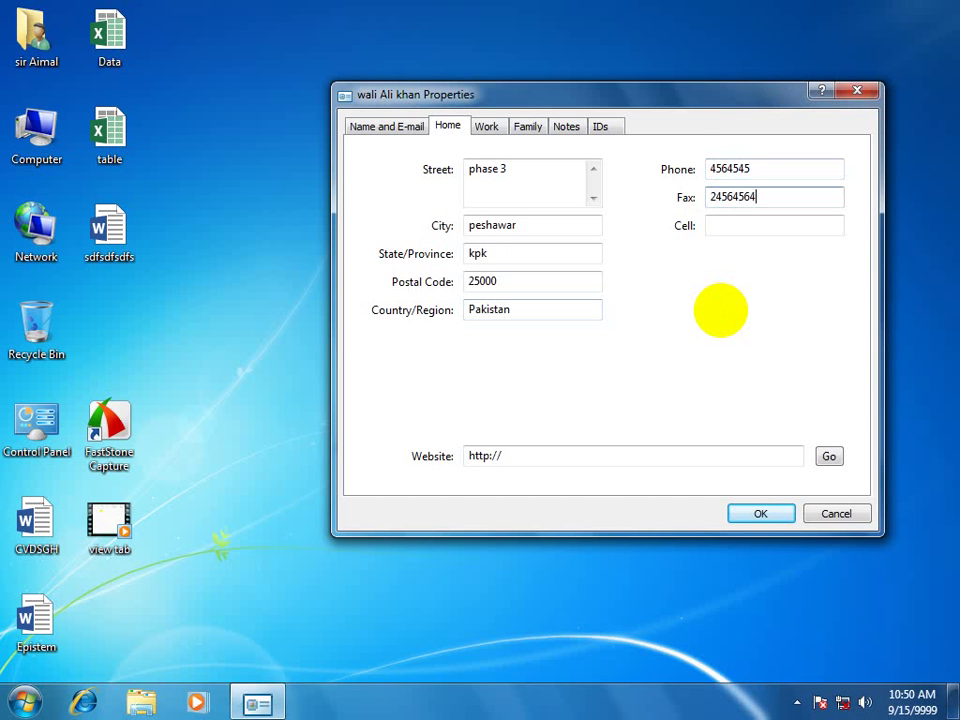
key("Tab")
type("5456")
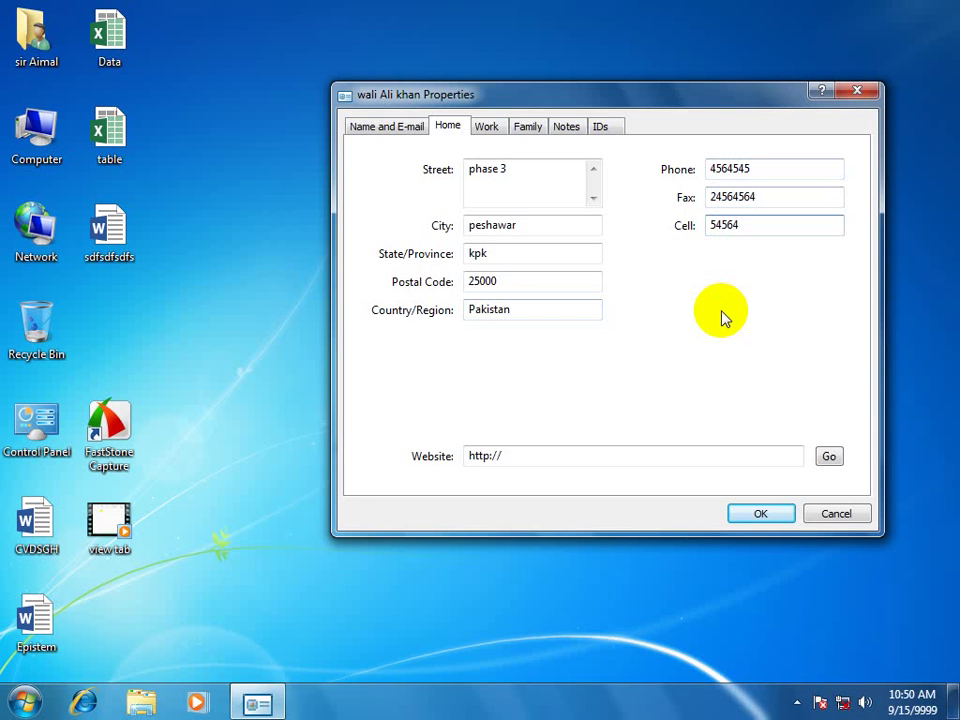
Enter the contact's work street address on the Work tab.
left_click(487, 128)
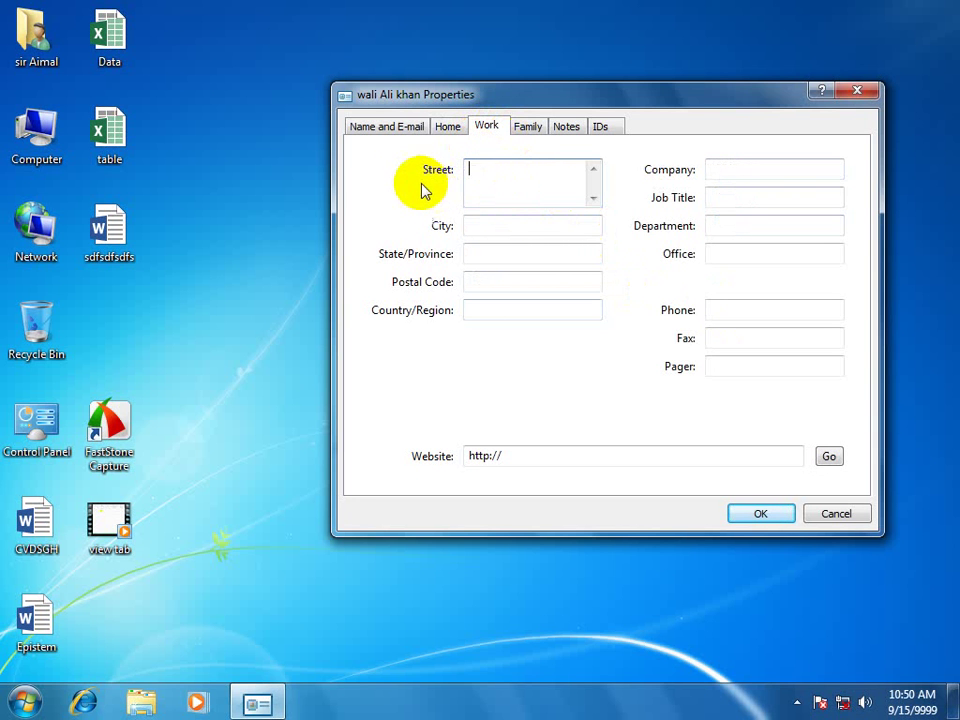
type("phase 4")
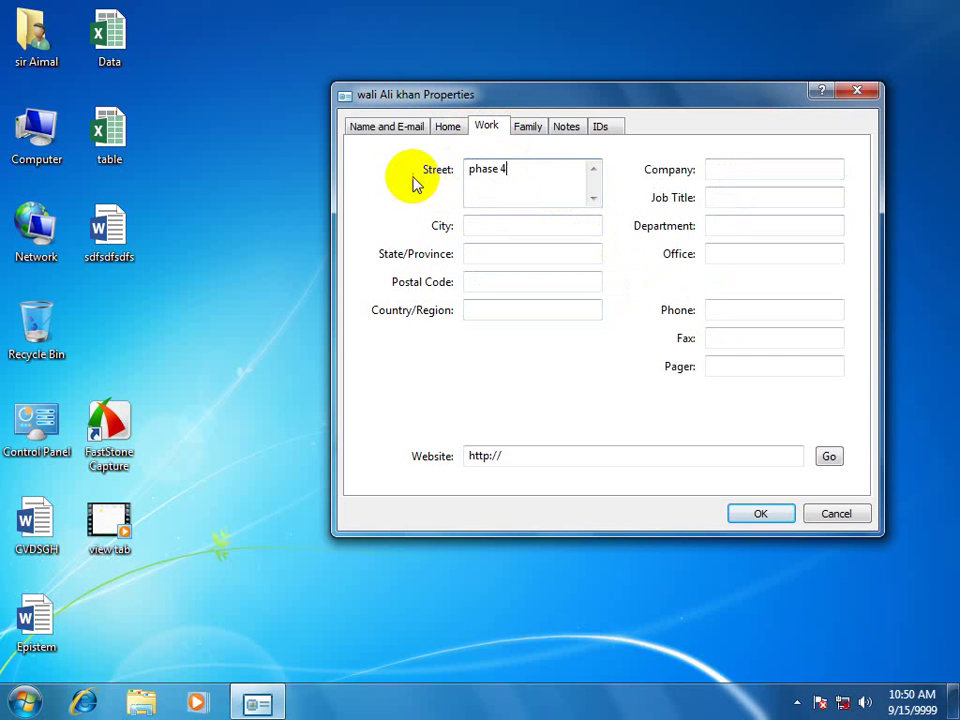
key("Tab")
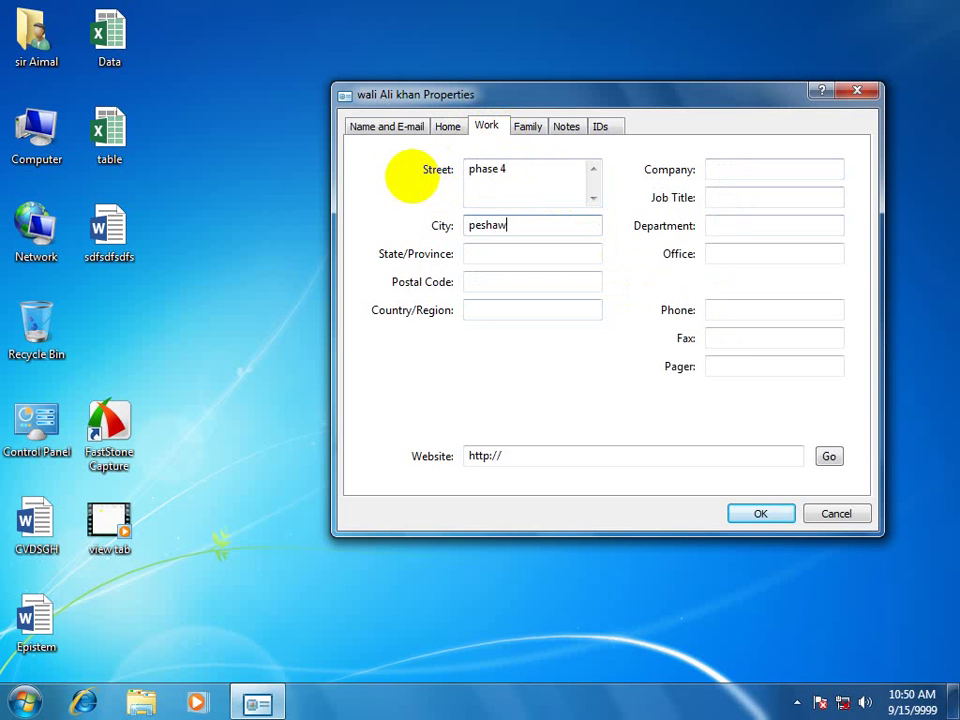
key("Tab")
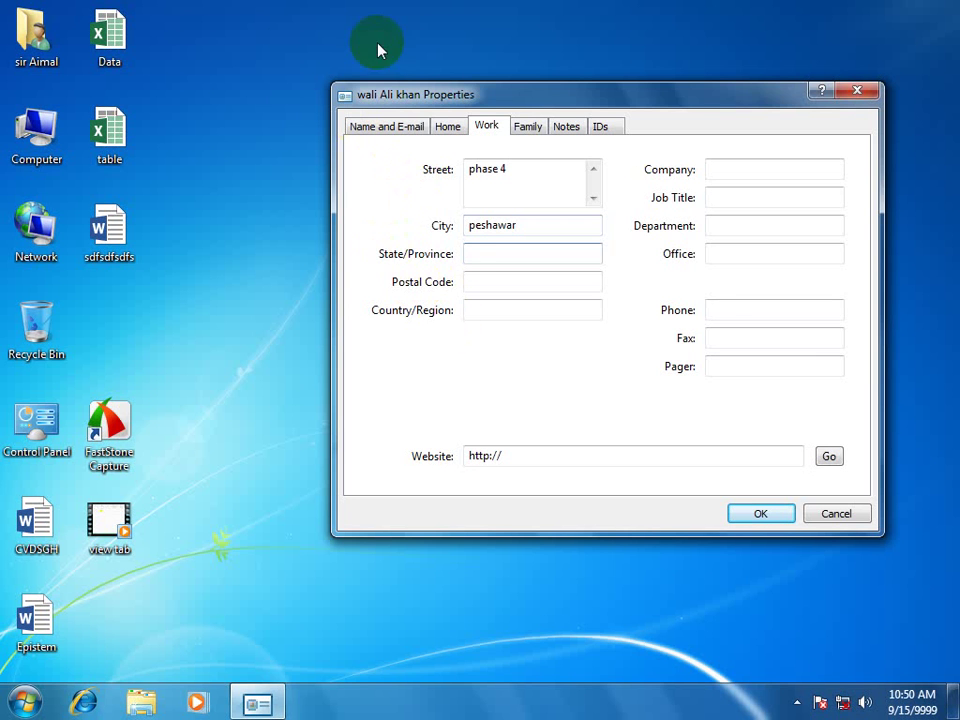
left_click(529, 128)
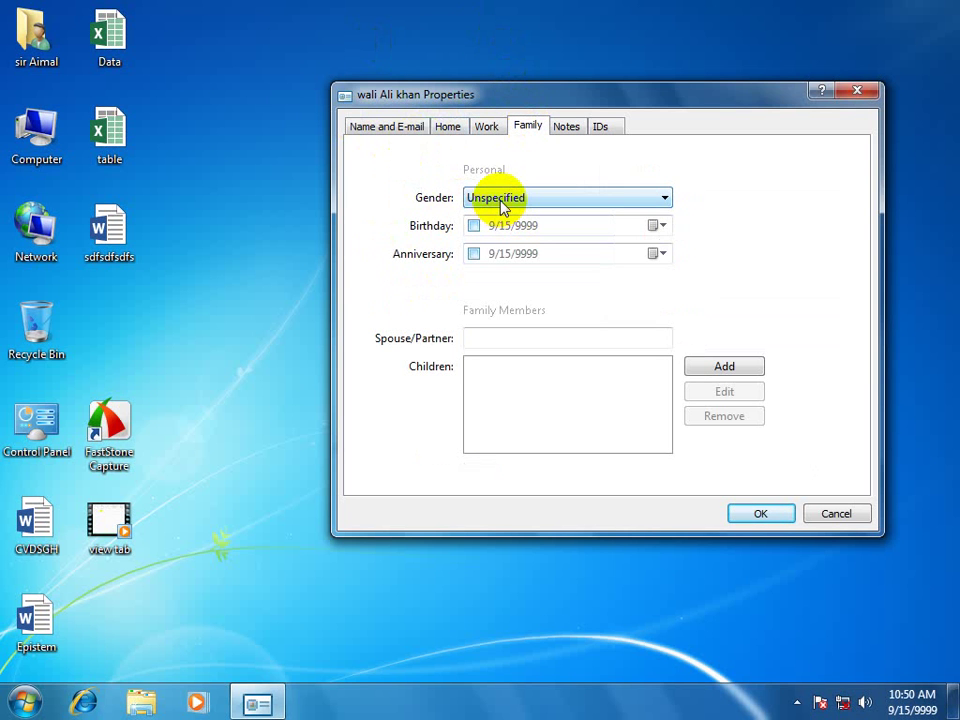
Set the contact's gender to Male and enable the birthday date.
left_click(501, 204)
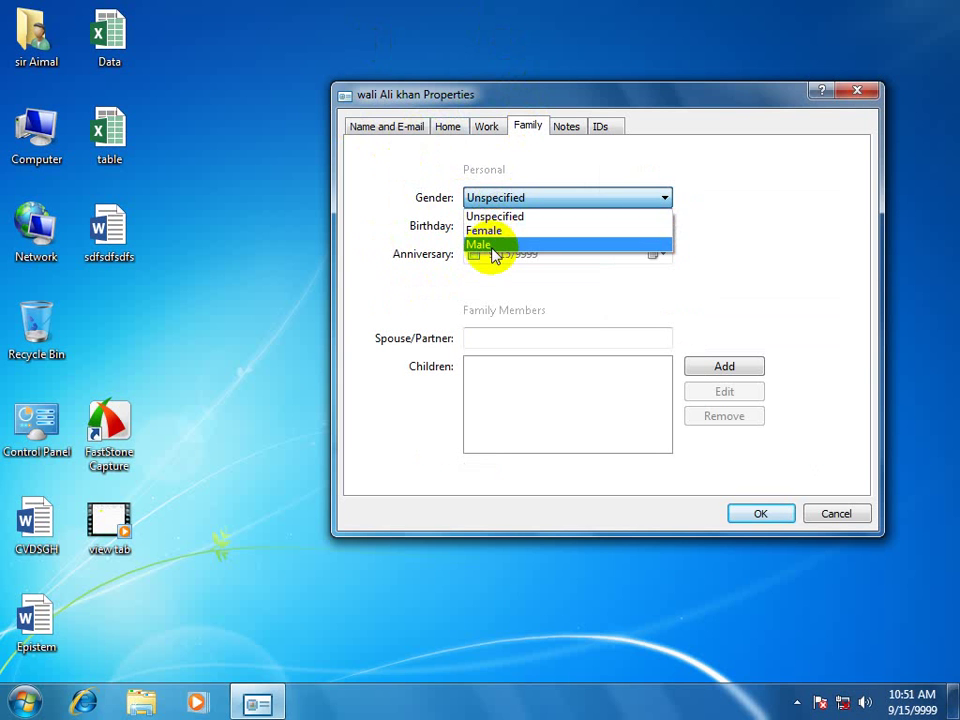
left_click(493, 245)
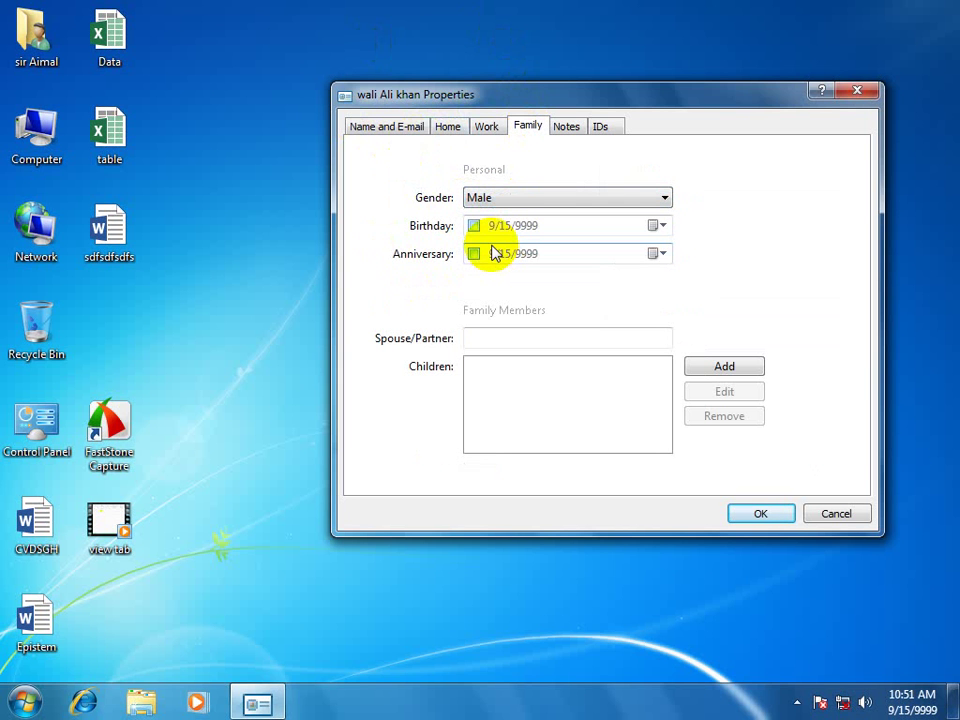
left_click(474, 225)
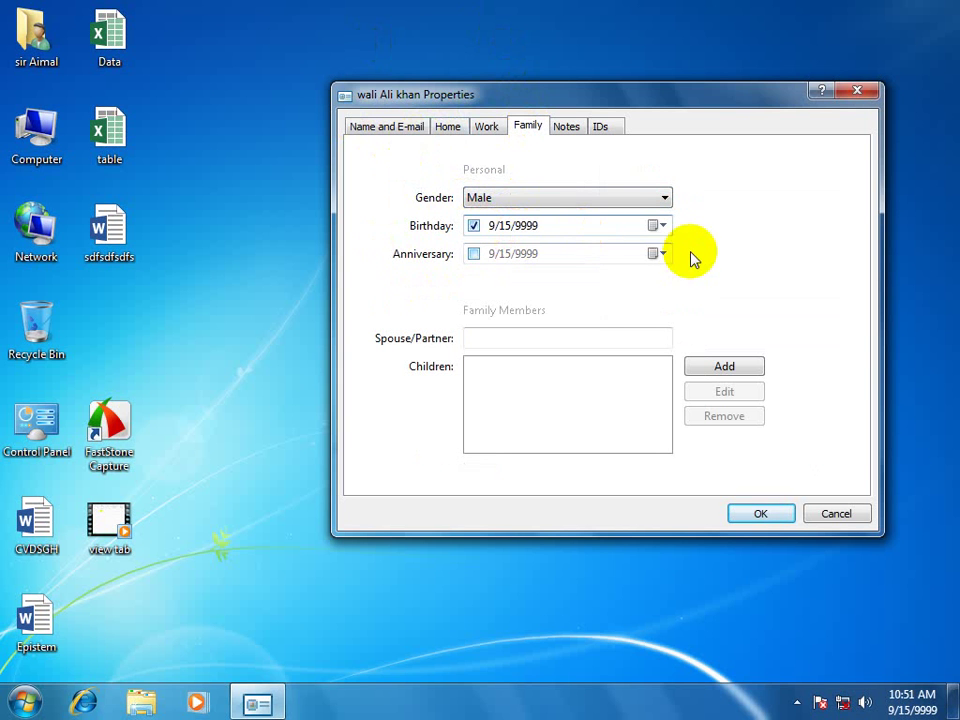
left_click(660, 226)
Page the birthday year back by decades from 9999 down to the 8990s.
left_click(580, 253)
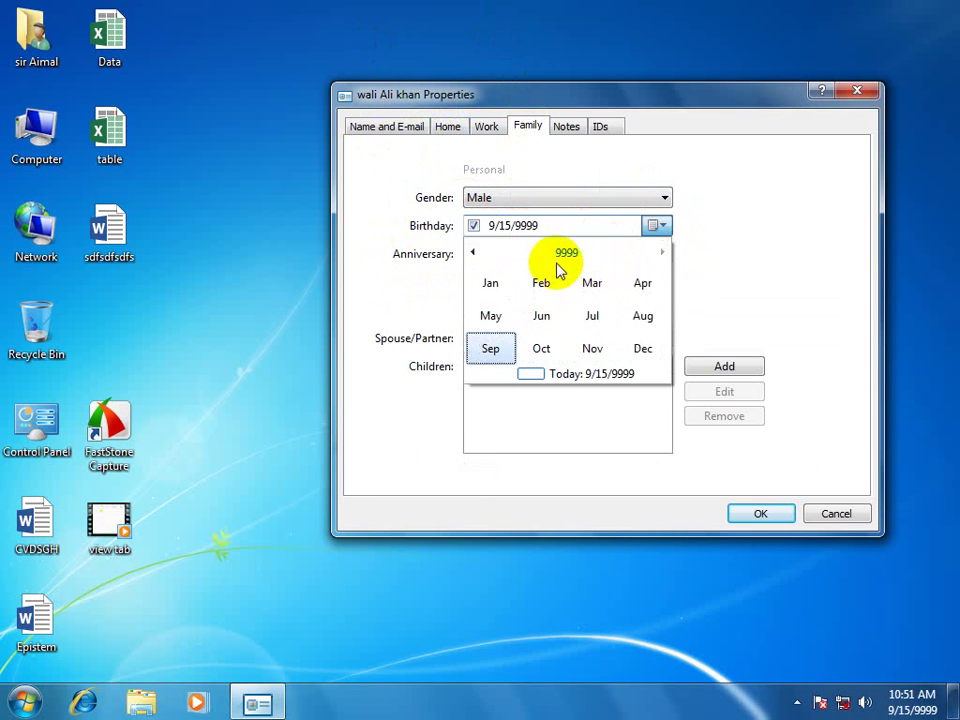
left_click(578, 256)
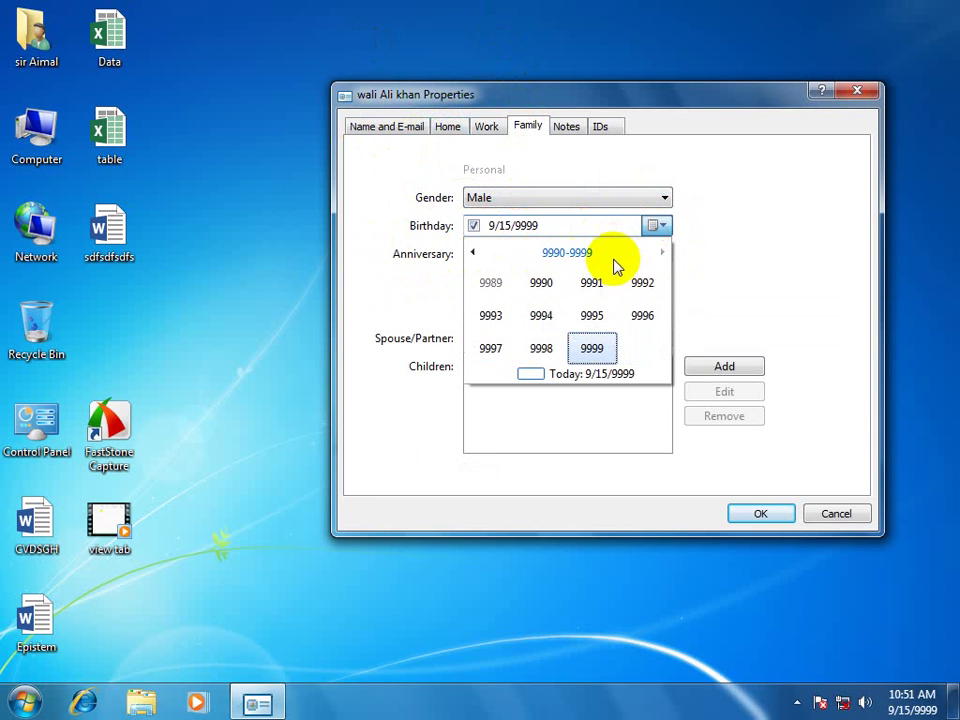
left_click(662, 252)
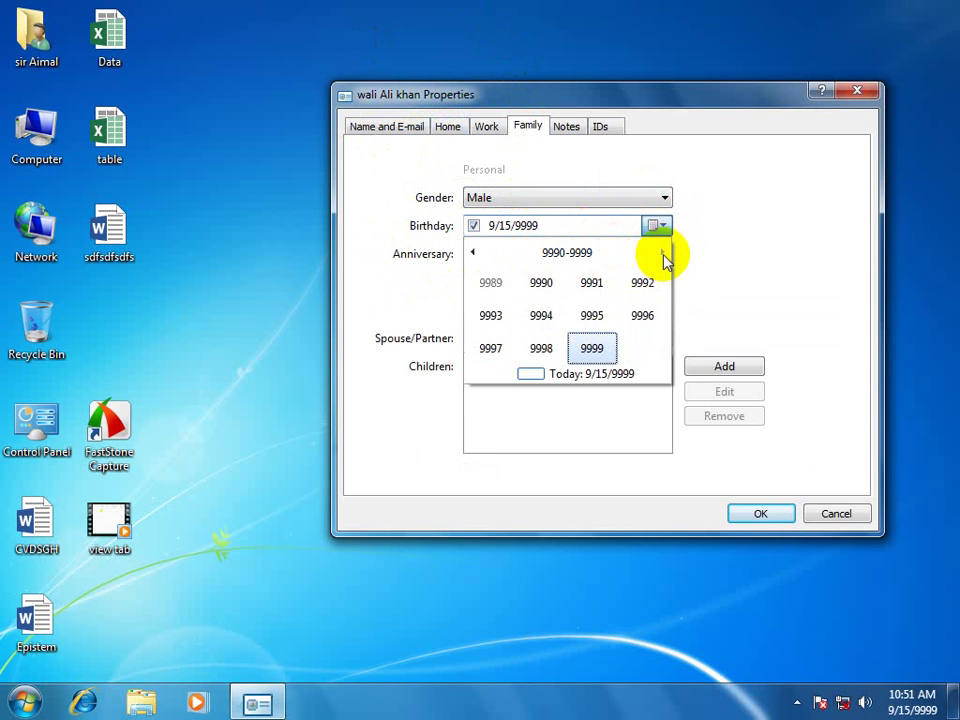
left_click(476, 252)
double_click(477, 253)
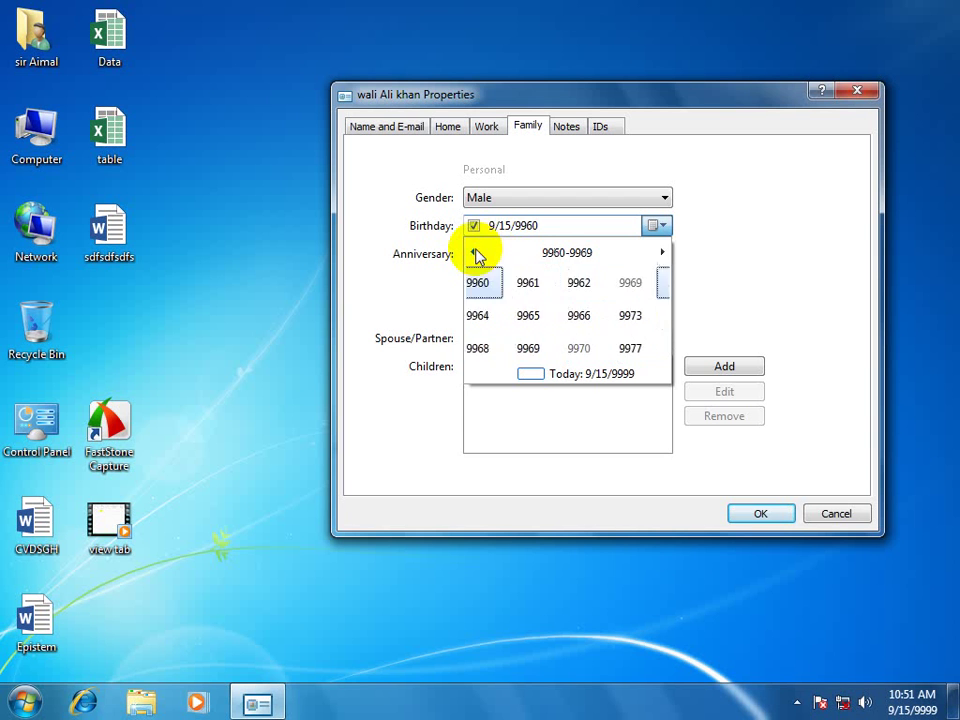
double_click(477, 253)
double_click(477, 253)
triple_click(477, 253)
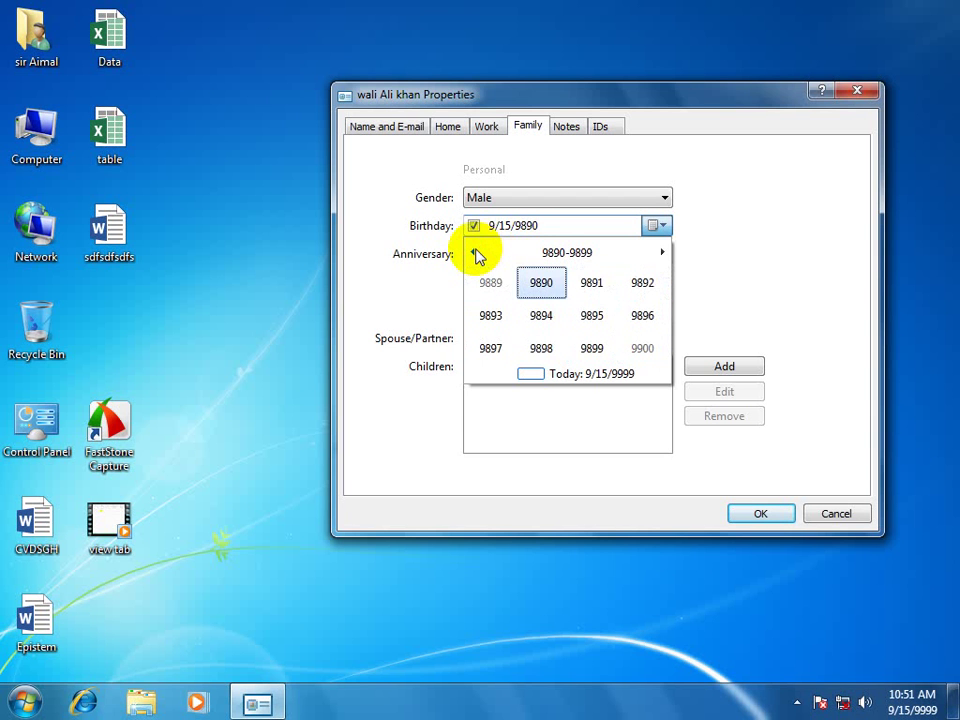
left_click(477, 253)
triple_click(477, 253)
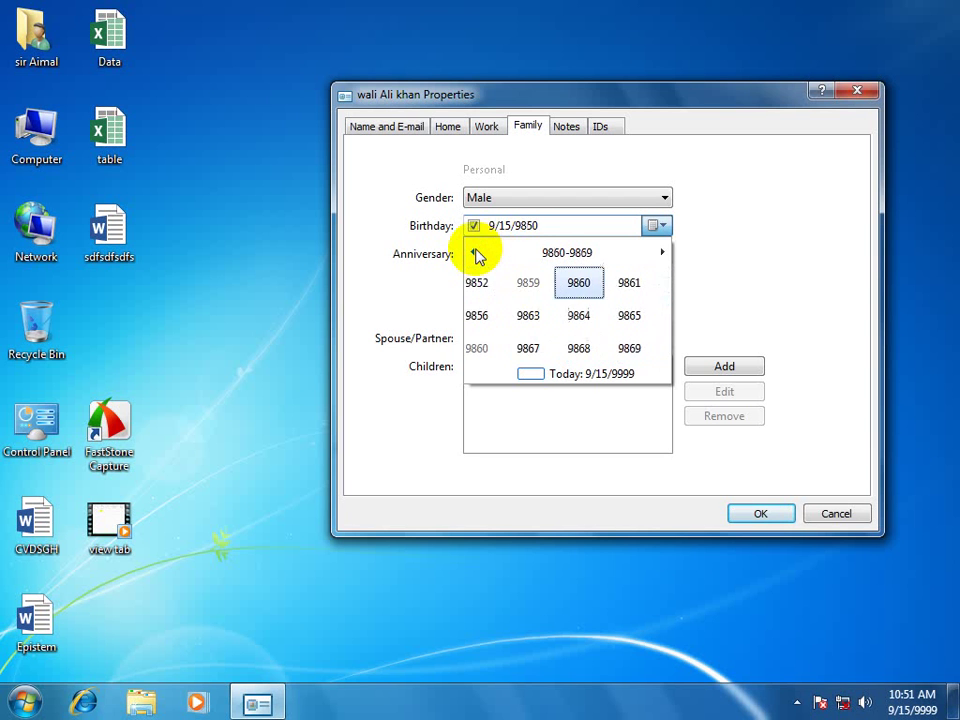
double_click(477, 253)
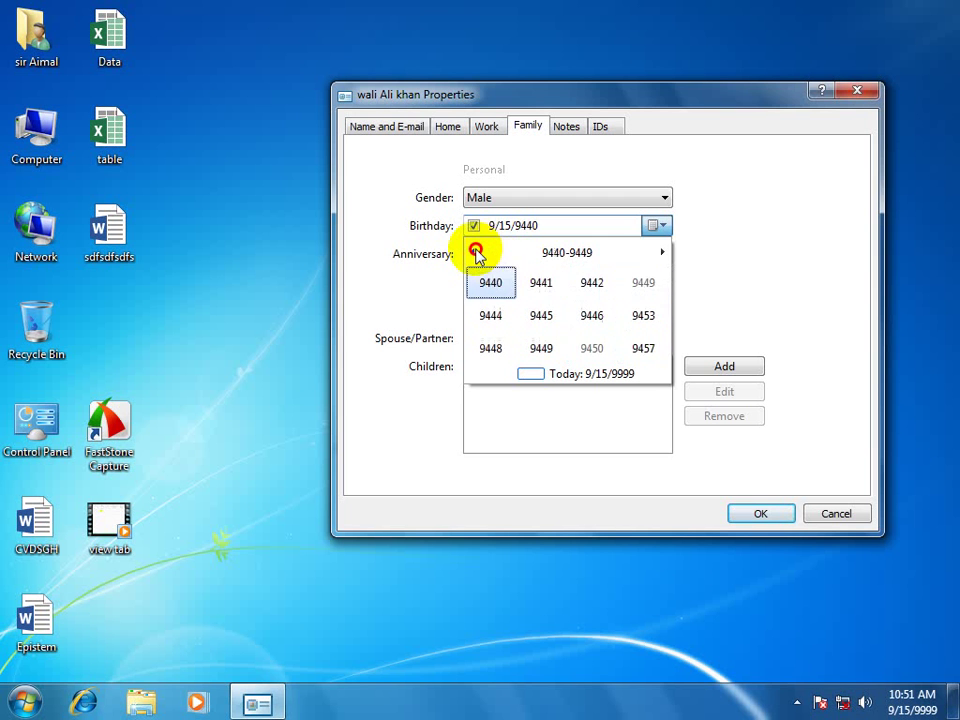
left_click(475, 251)
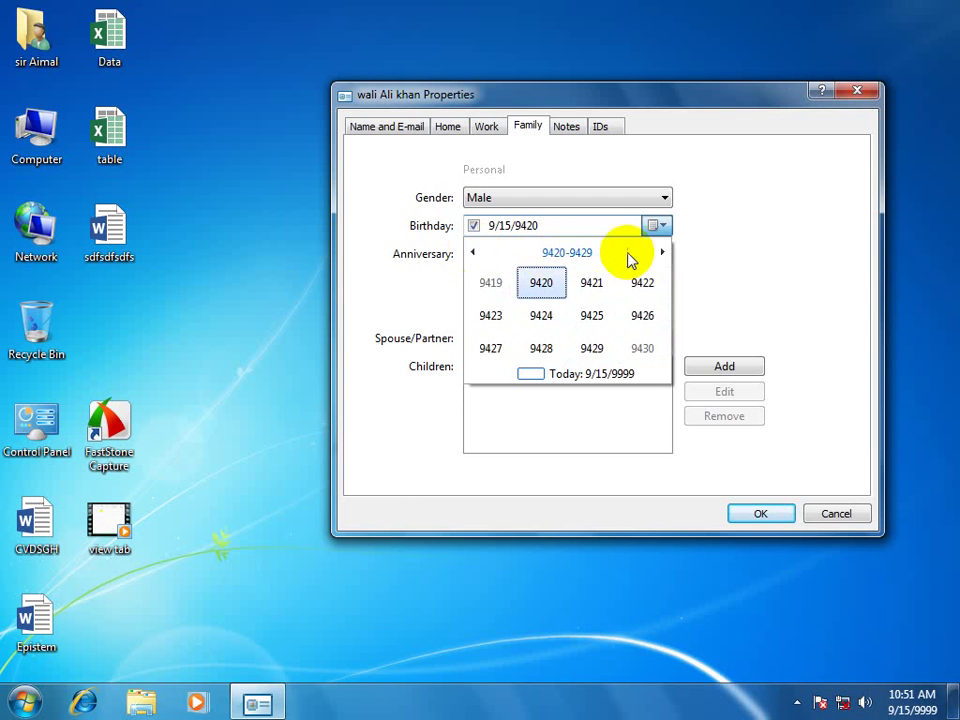
left_click(476, 252)
left_click(476, 252)
left_click(476, 252)
left_click(476, 252)
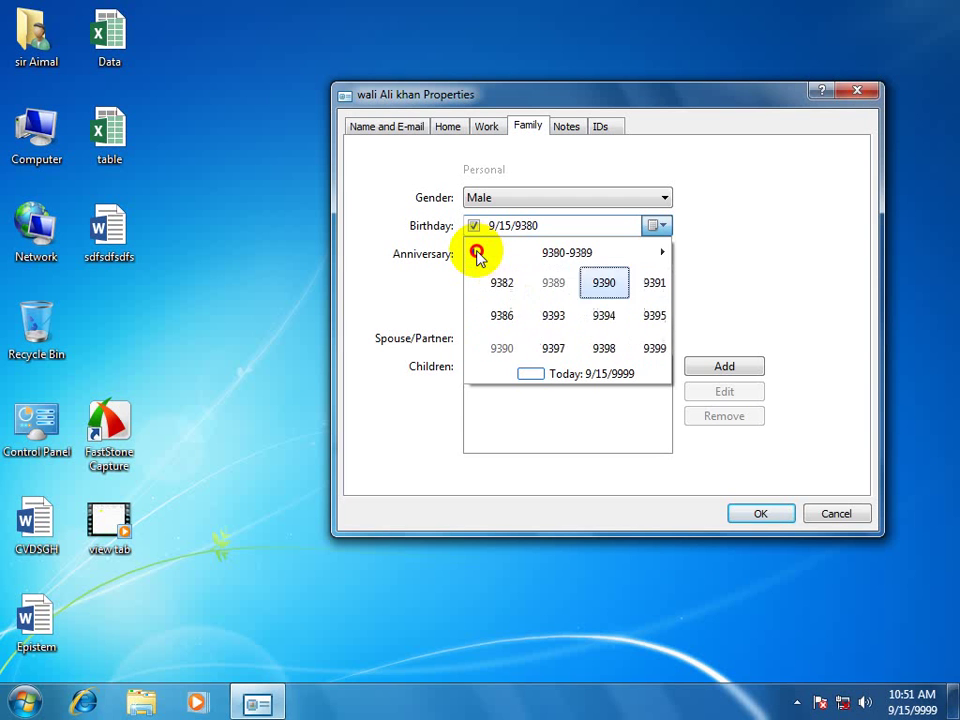
left_click(476, 252)
left_click(476, 252)
left_click(476, 252)
left_click(476, 252)
left_click(476, 252)
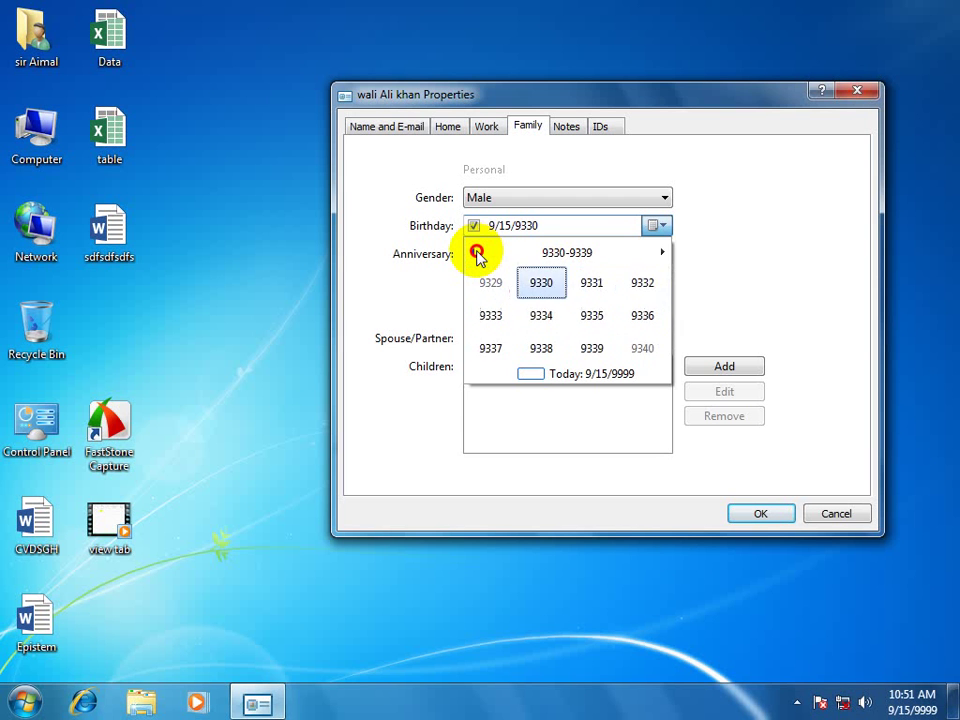
left_click(476, 252)
left_click(476, 252)
left_click(476, 252)
left_click(476, 252)
left_click(476, 252)
left_click(476, 252)
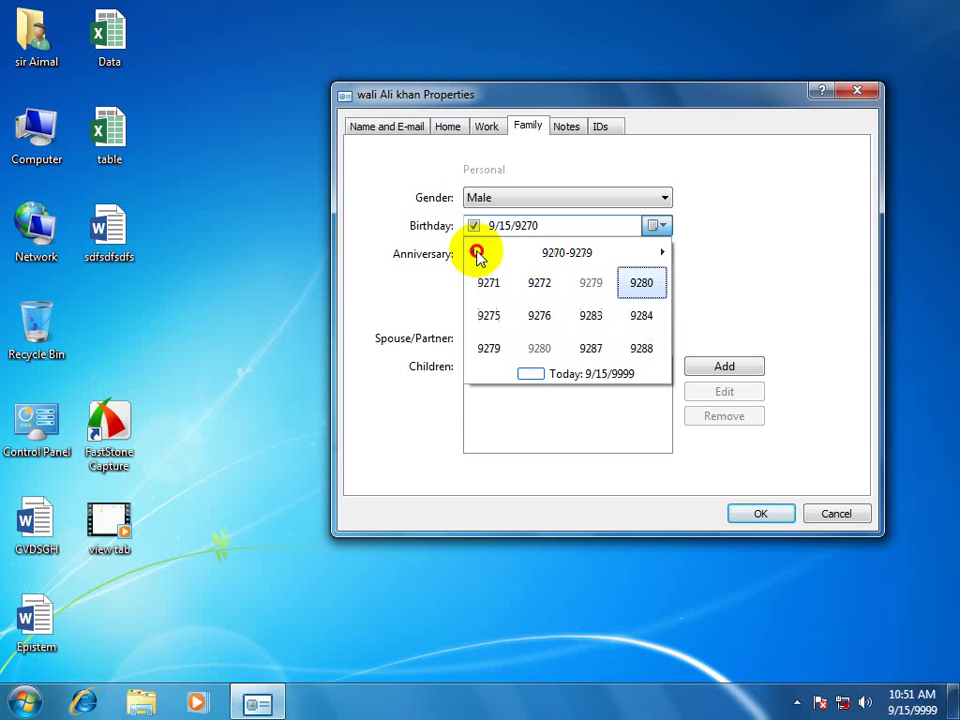
left_click(476, 252)
left_click(476, 252)
left_click(476, 252)
left_click(476, 252)
left_click(476, 252)
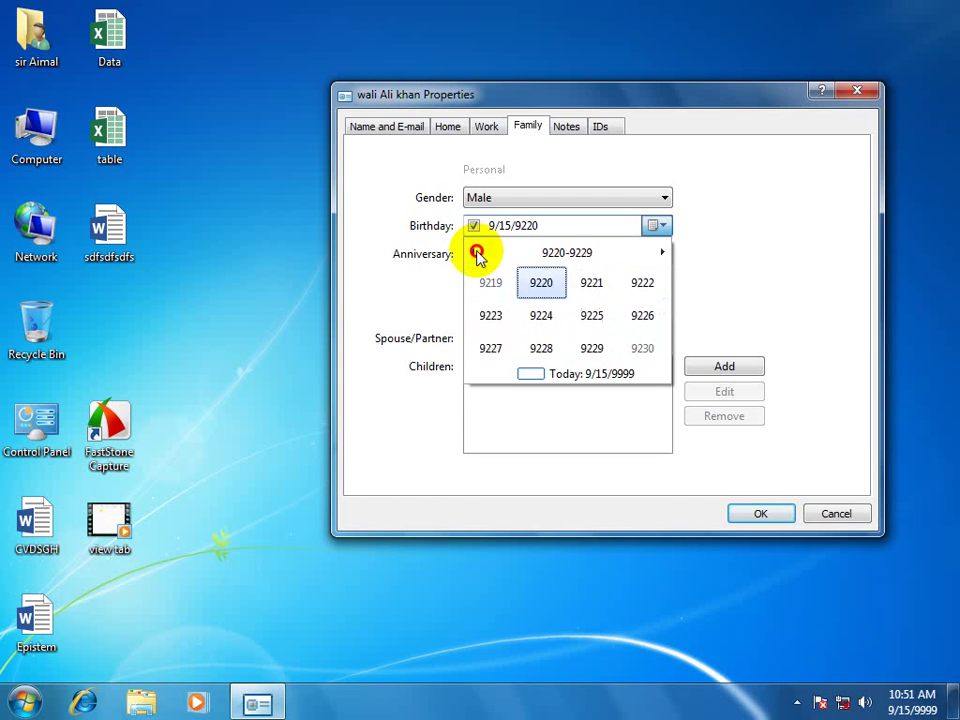
left_click(476, 252)
left_click(476, 252)
left_click(476, 252)
left_click(476, 252)
left_click(476, 252)
left_click(476, 252)
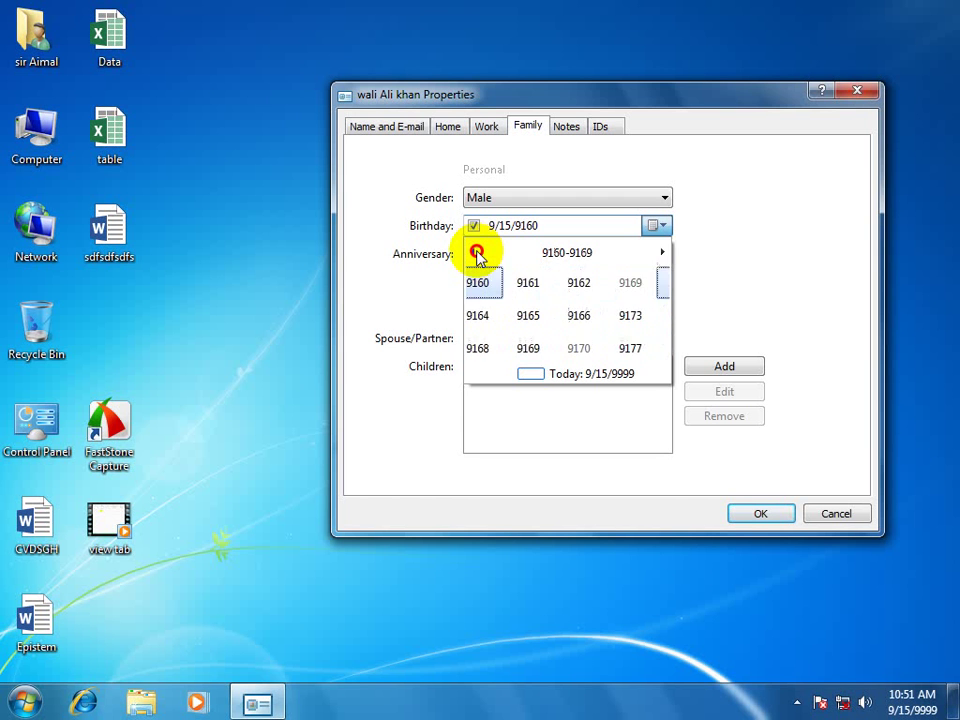
left_click(476, 252)
left_click(476, 252)
left_click(476, 252)
left_click(476, 252)
left_click(476, 252)
left_click(476, 252)
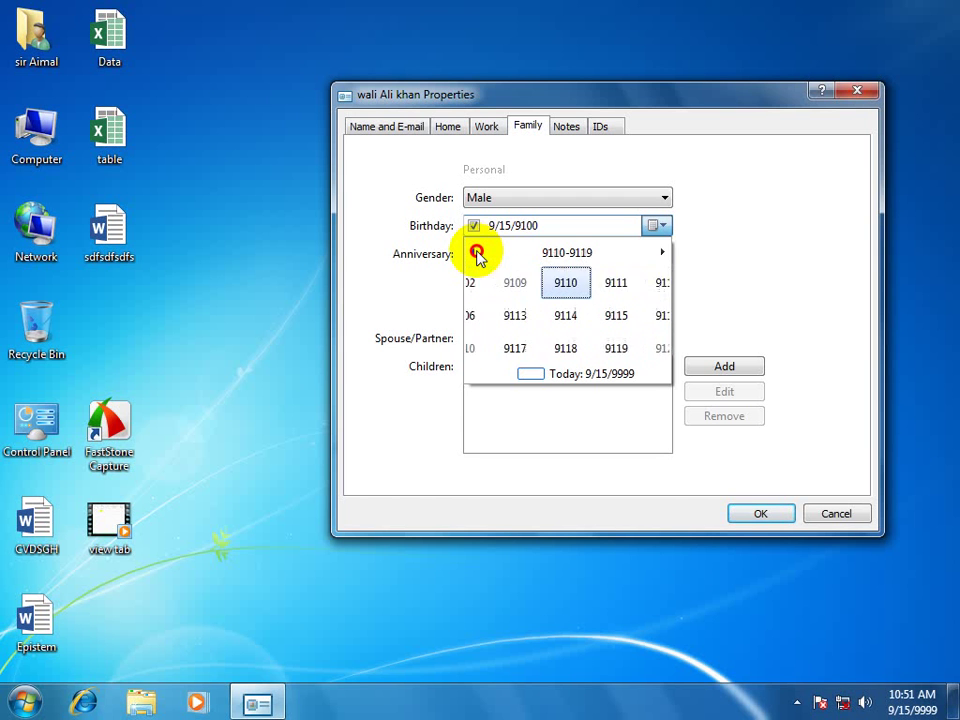
left_click(476, 252)
left_click(476, 252)
left_click(476, 252)
left_click(476, 252)
left_click(476, 252)
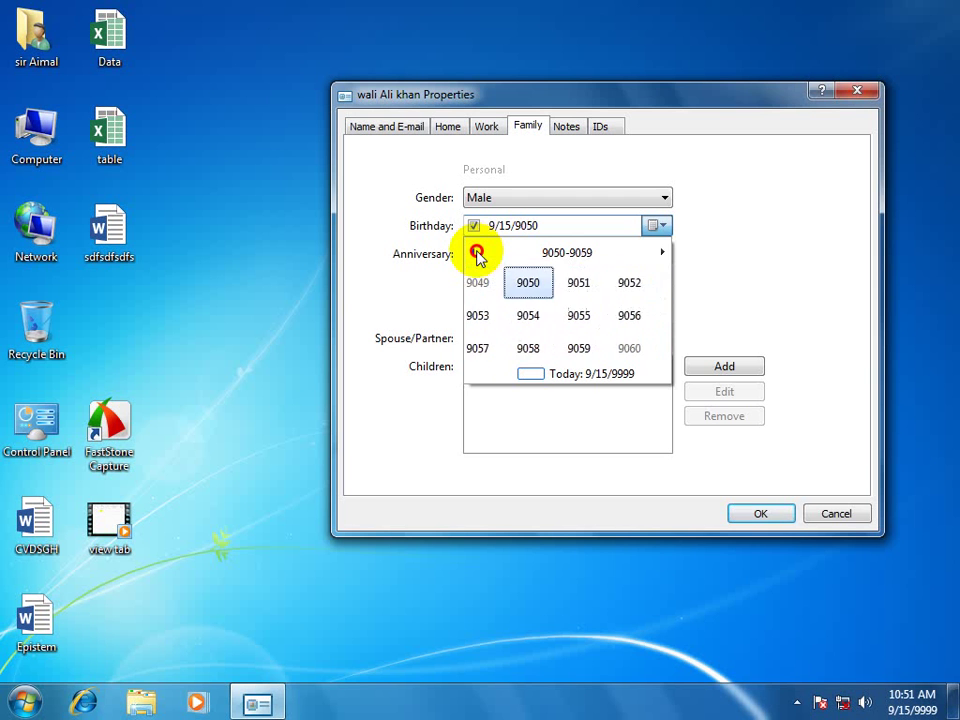
left_click(476, 252)
left_click(476, 252)
left_click(476, 252)
left_click(476, 252)
left_click(476, 252)
left_click(476, 252)
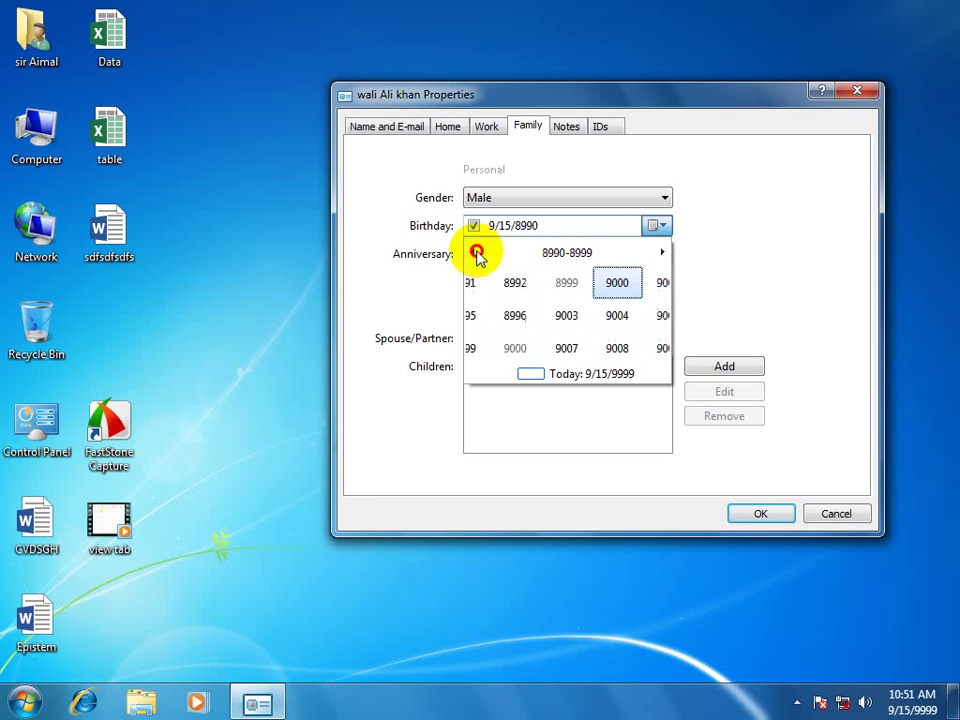
left_click(476, 252)
left_click(476, 252)
left_click(476, 252)
left_click(476, 252)
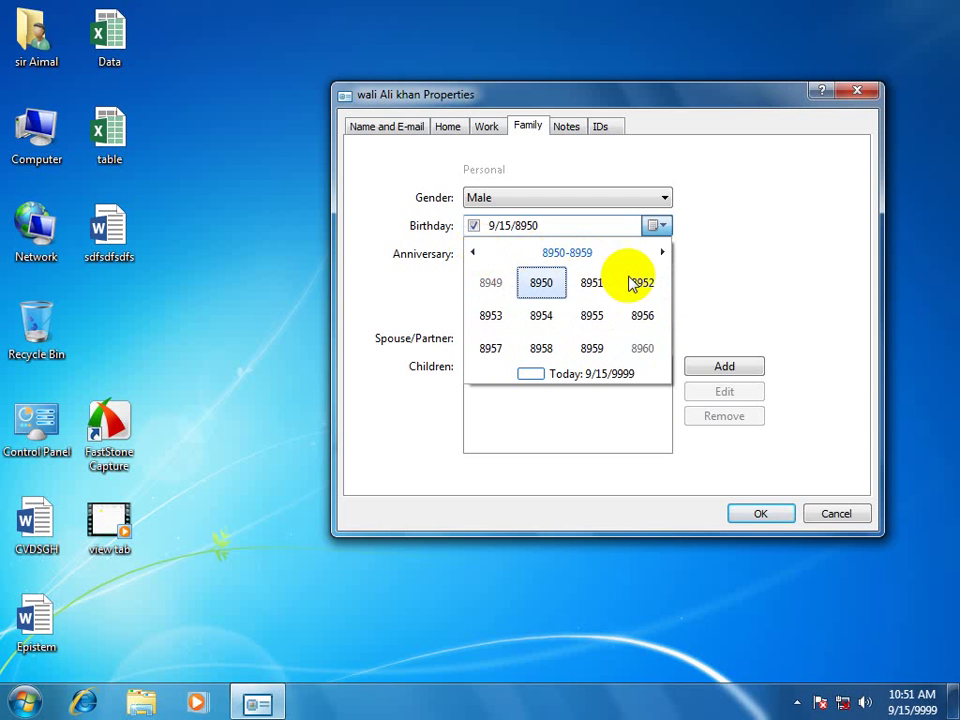
Step the birthday year forward by decades to settle on 9170.
left_click(662, 252)
left_click(662, 252)
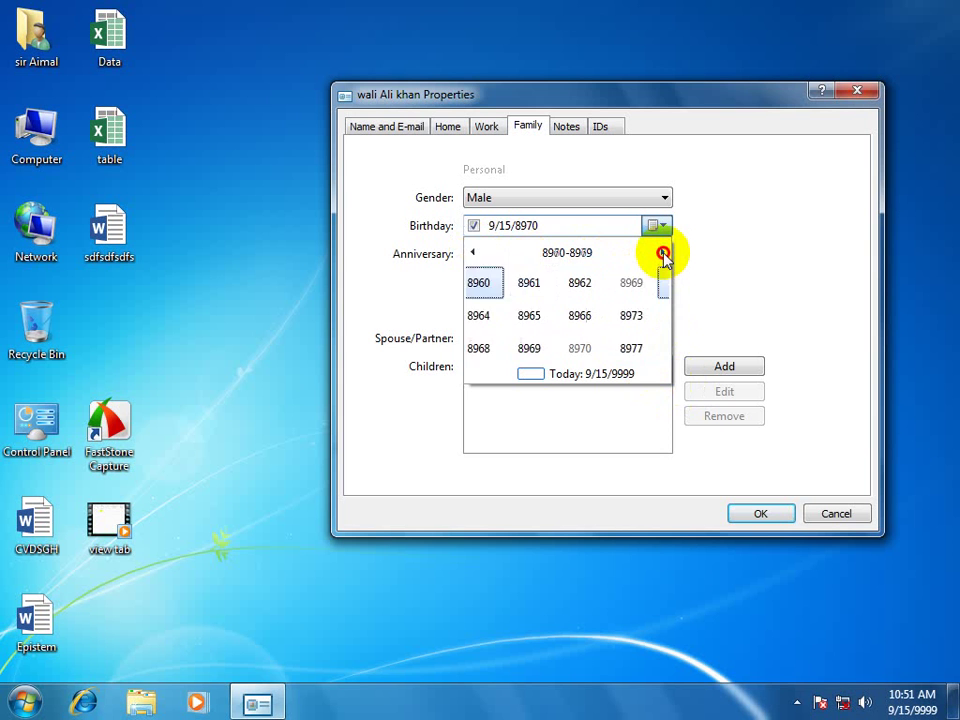
left_click(662, 252)
left_click(662, 252)
left_click(662, 252)
left_click(662, 252)
left_click(662, 252)
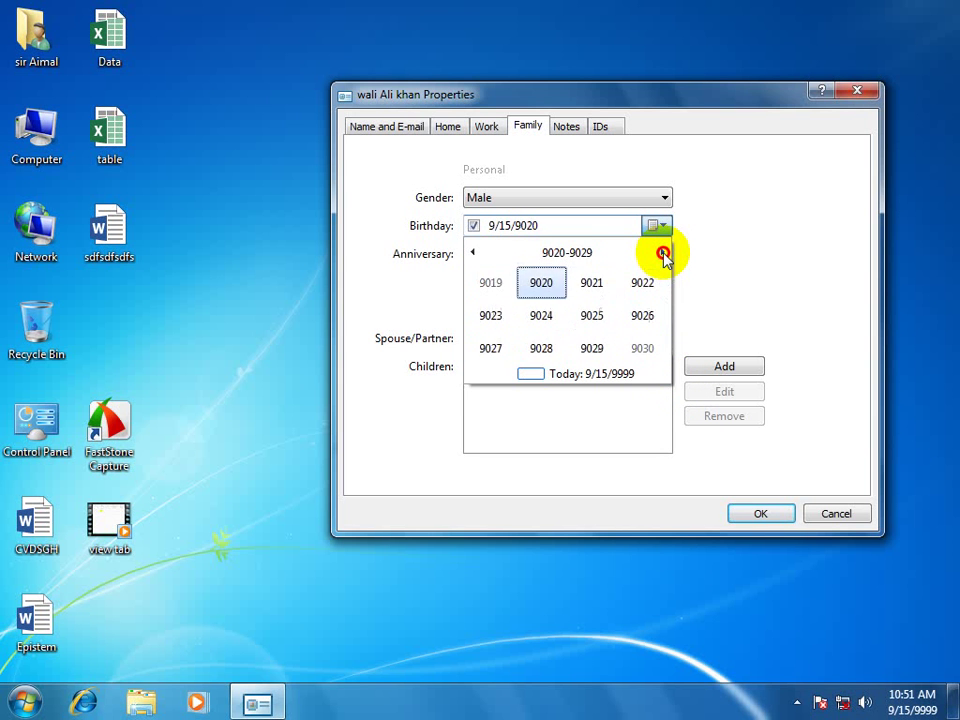
left_click(662, 252)
left_click(662, 252)
left_click(662, 252)
left_click(662, 252)
left_click(662, 252)
left_click(662, 252)
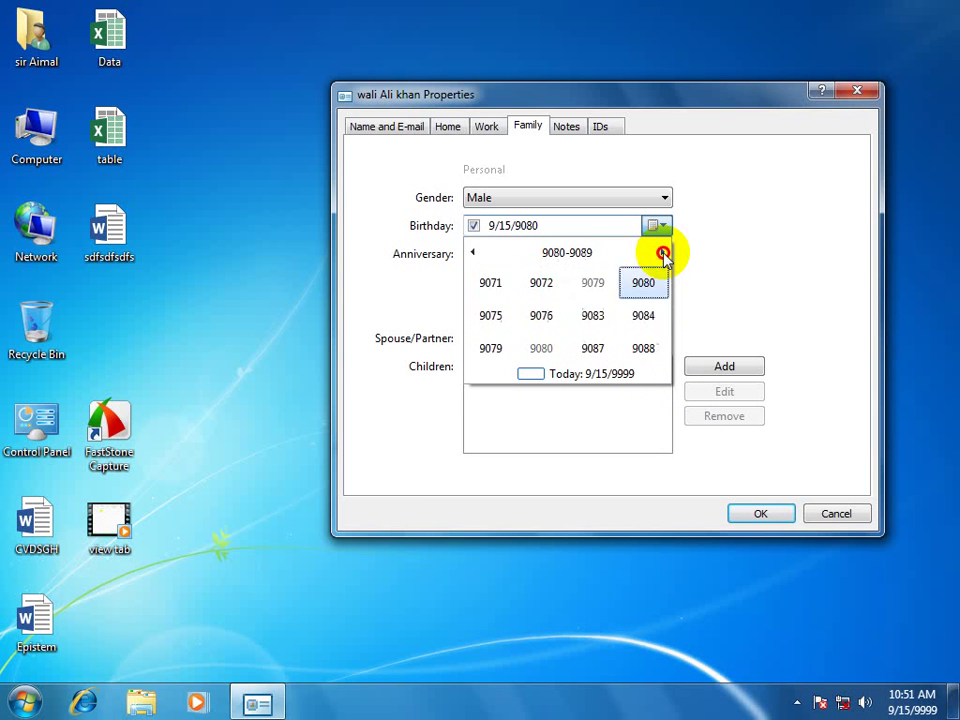
left_click(662, 252)
left_click(662, 252)
left_click(662, 252)
left_click(662, 252)
left_click(662, 252)
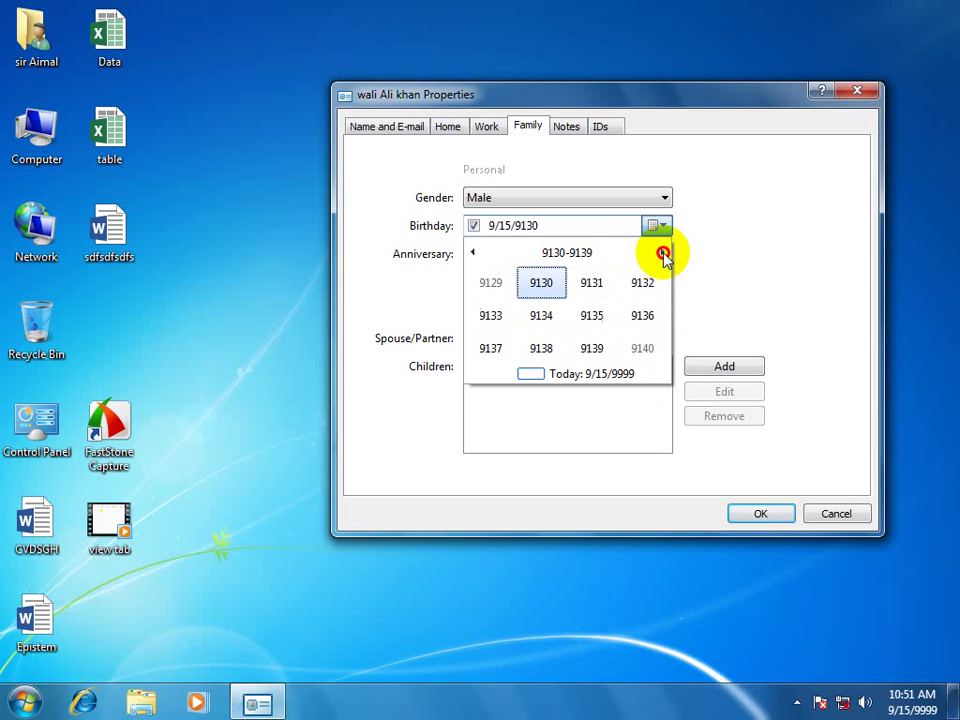
left_click(662, 252)
left_click(662, 252)
left_click(662, 252)
left_click(662, 252)
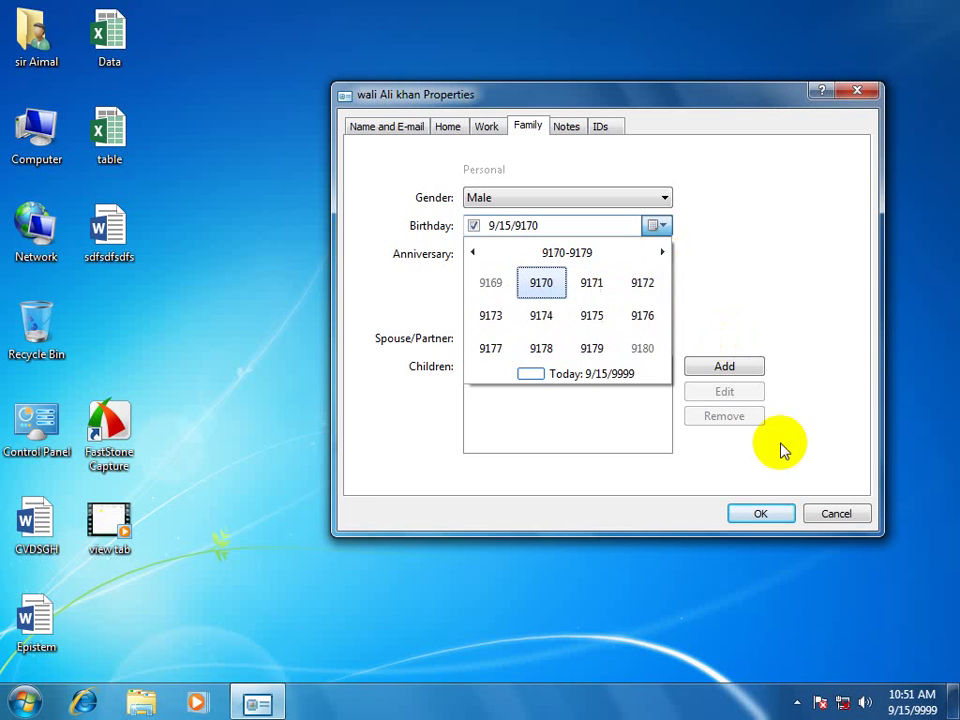
right_click(934, 708)
Bring up the system date settings and navigate the calendar to the 2010s decade.
left_click(928, 712)
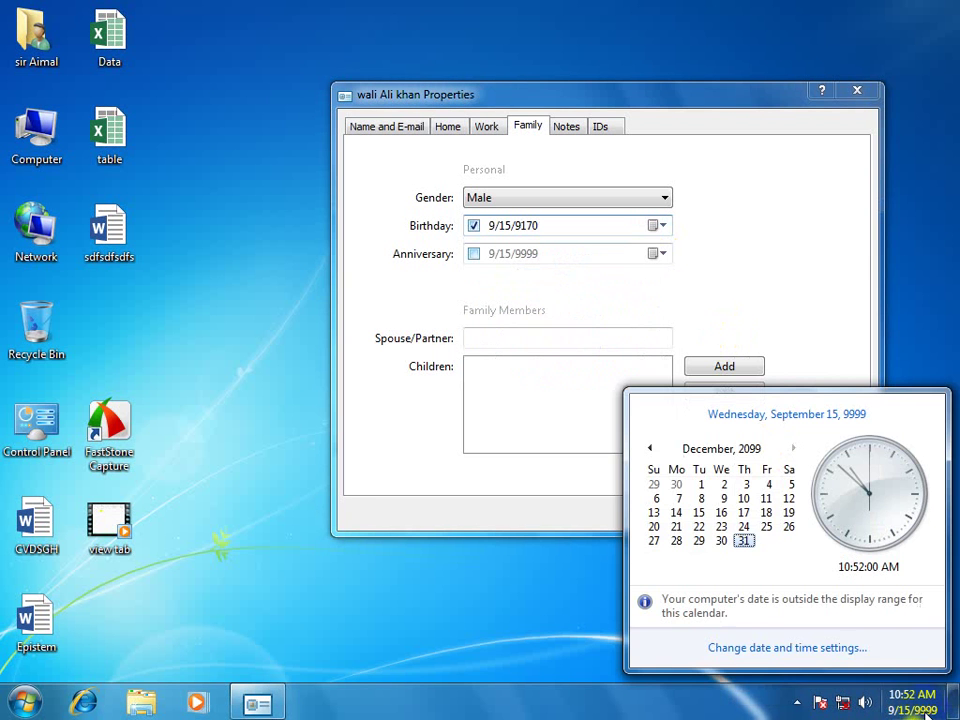
left_click(768, 647)
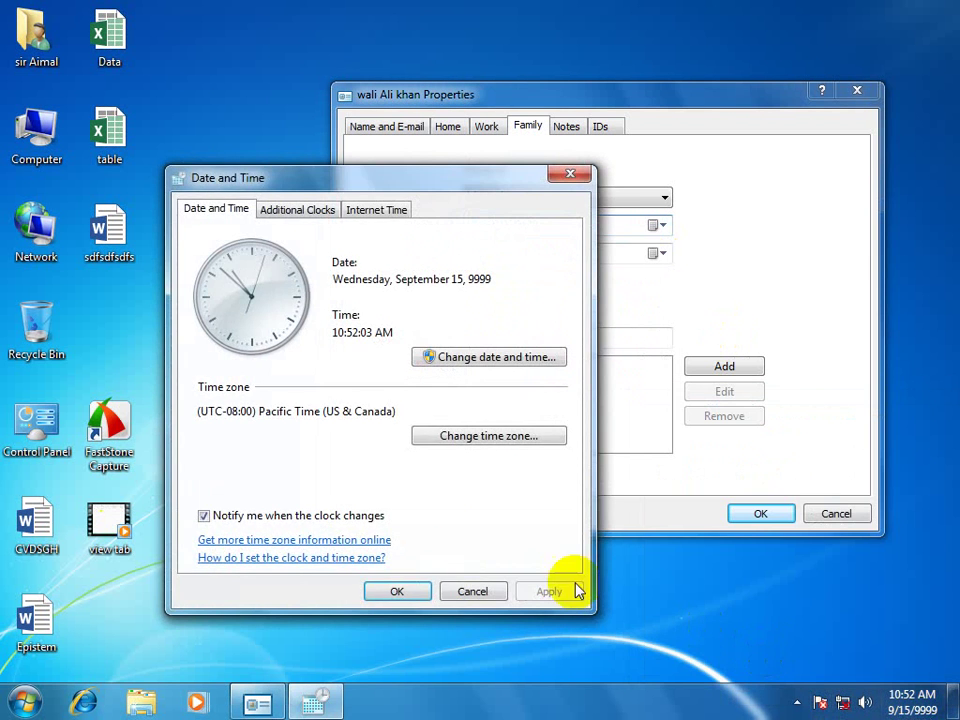
left_click(505, 358)
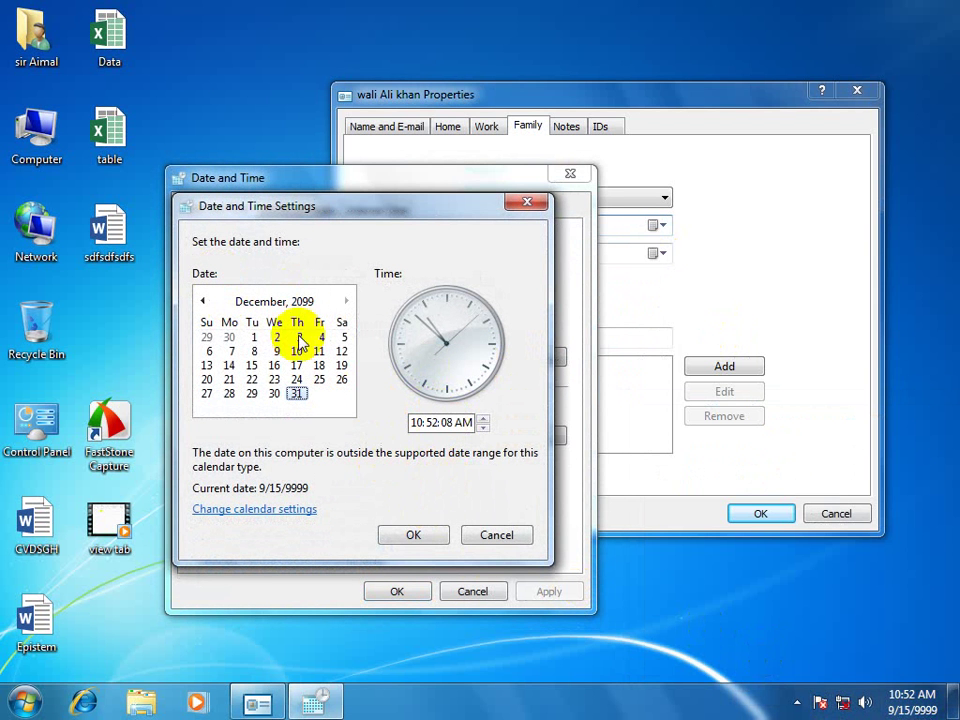
left_click(283, 302)
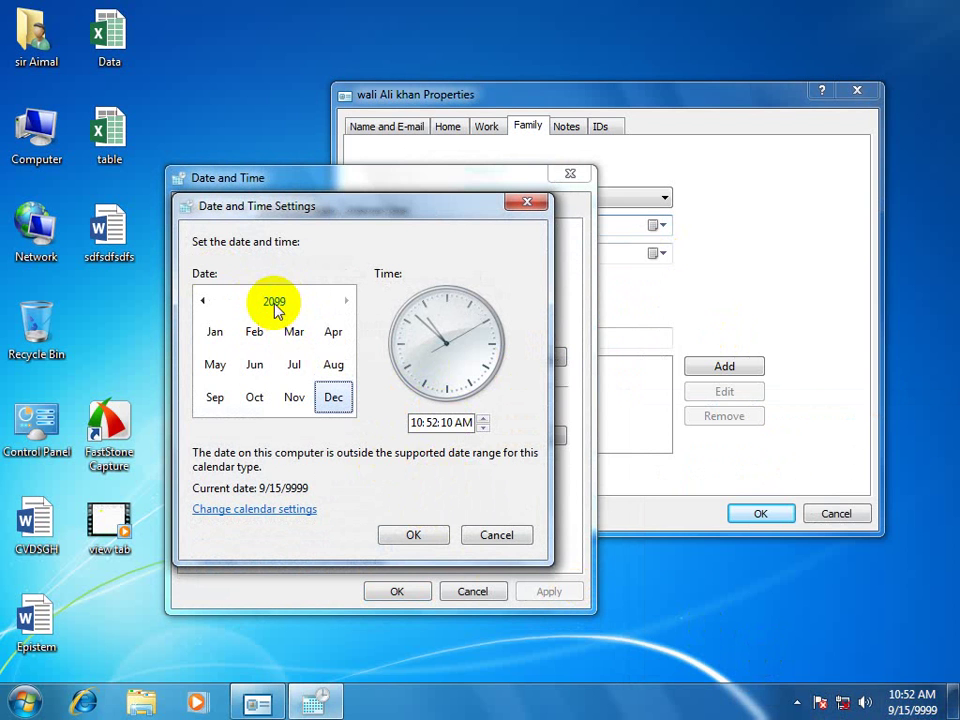
left_click(274, 302)
left_click(200, 302)
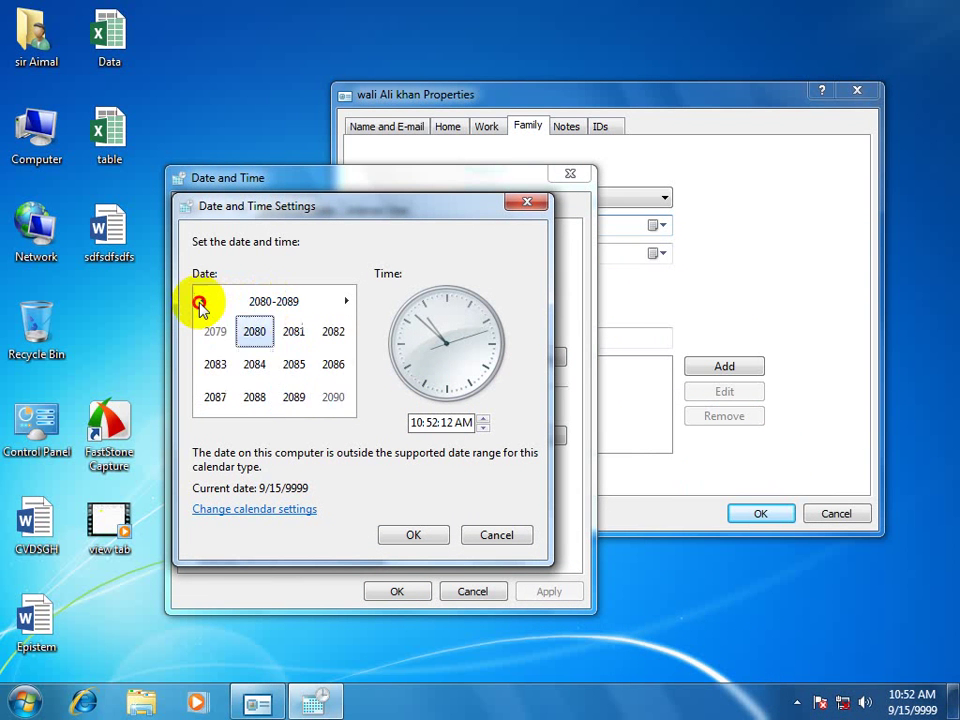
left_click(200, 302)
double_click(200, 302)
double_click(200, 302)
double_click(200, 302)
double_click(200, 302)
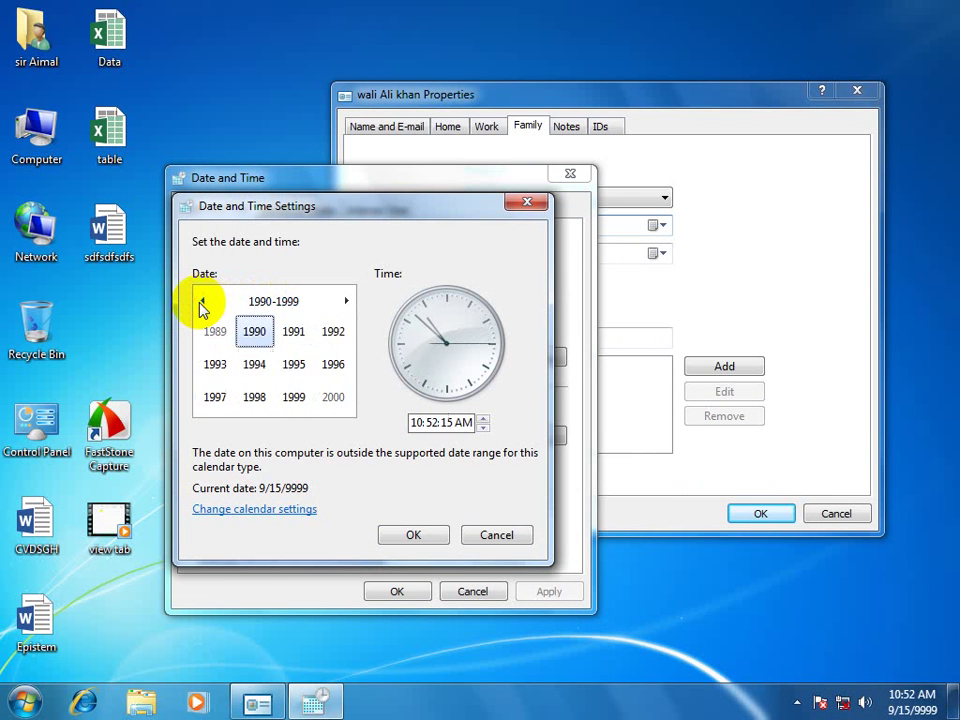
left_click(346, 301)
left_click(346, 301)
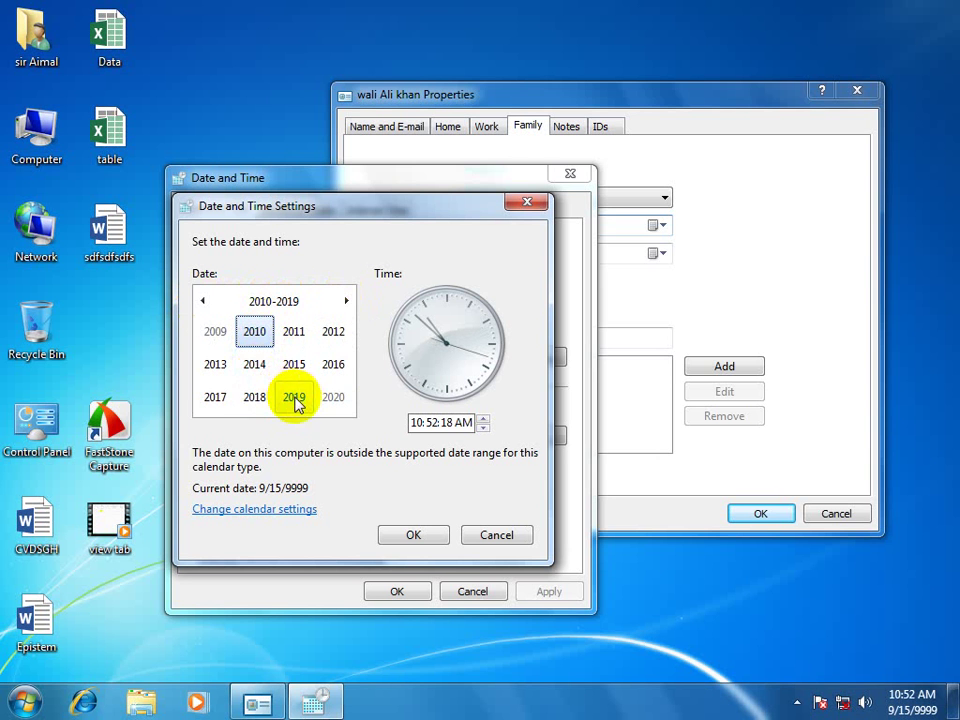
Set the system date to January 11, 2017 and confirm both date dialogs.
left_click(223, 401)
left_click(218, 335)
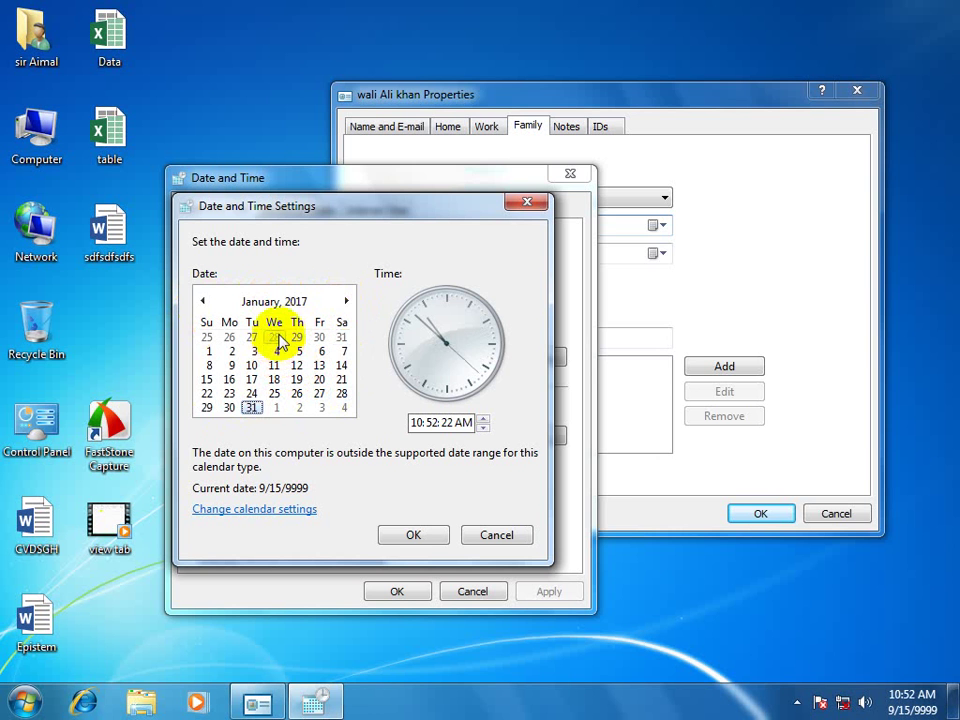
left_click(274, 365)
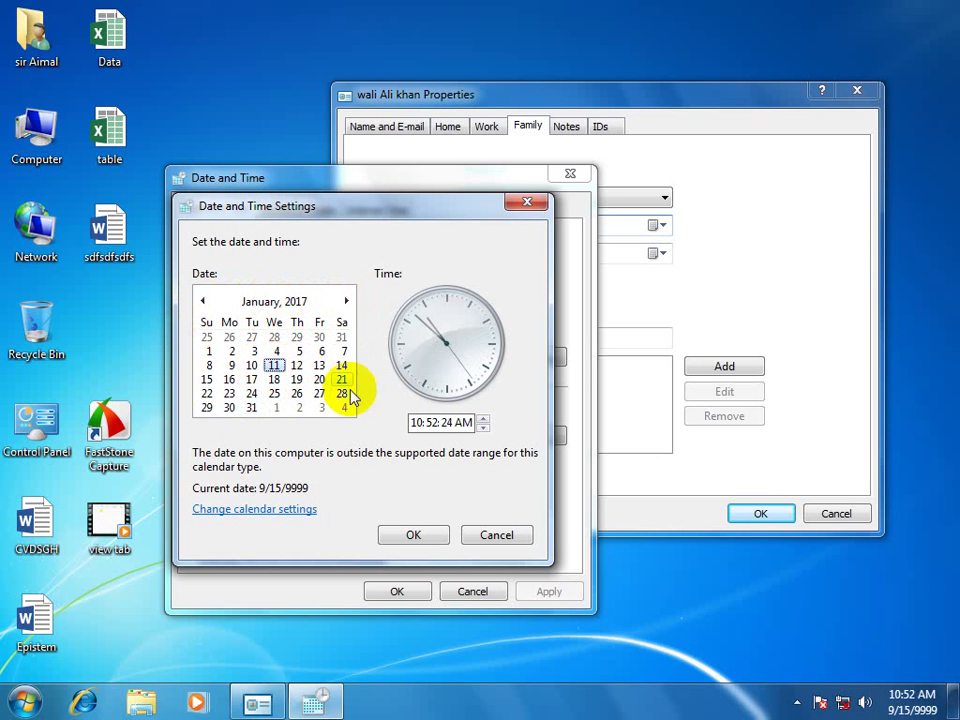
left_click(408, 537)
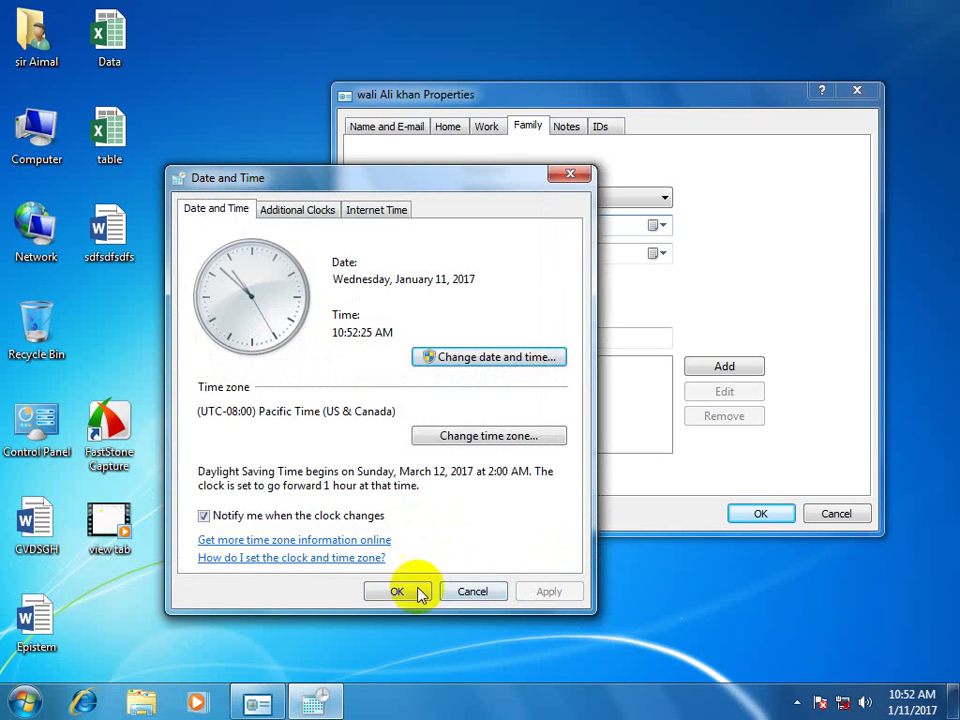
left_click(418, 592)
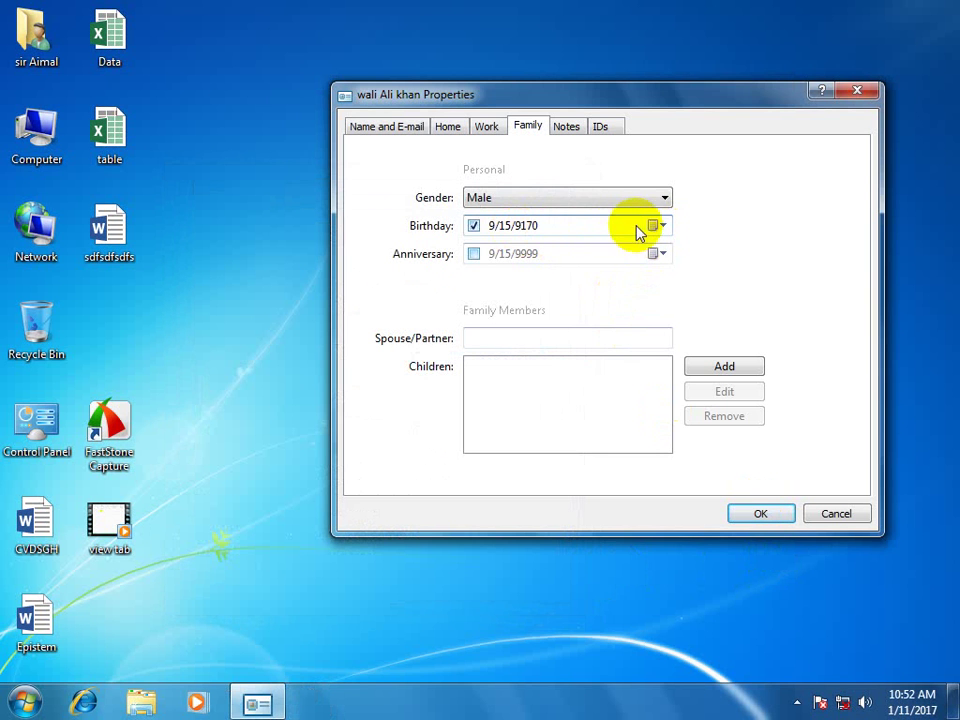
left_click(491, 227)
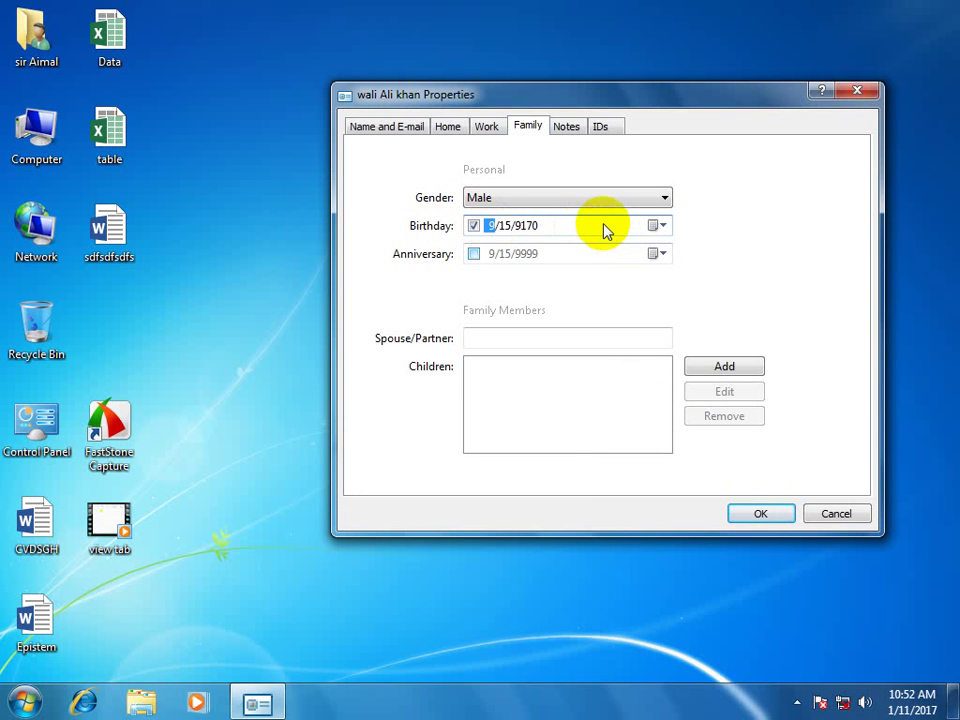
left_click(527, 227)
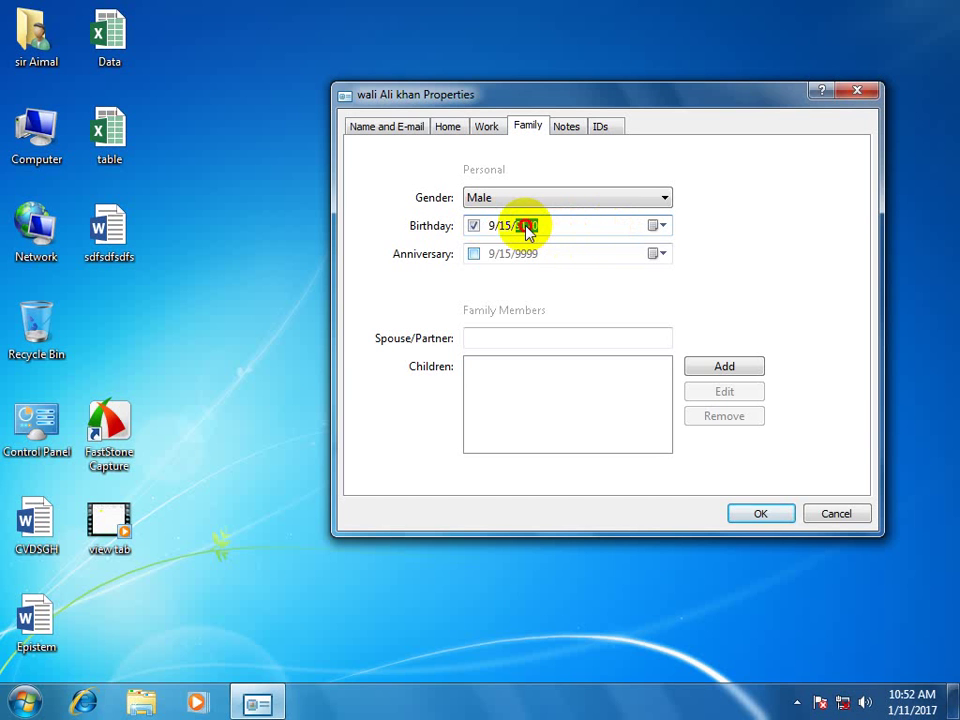
type("1985")
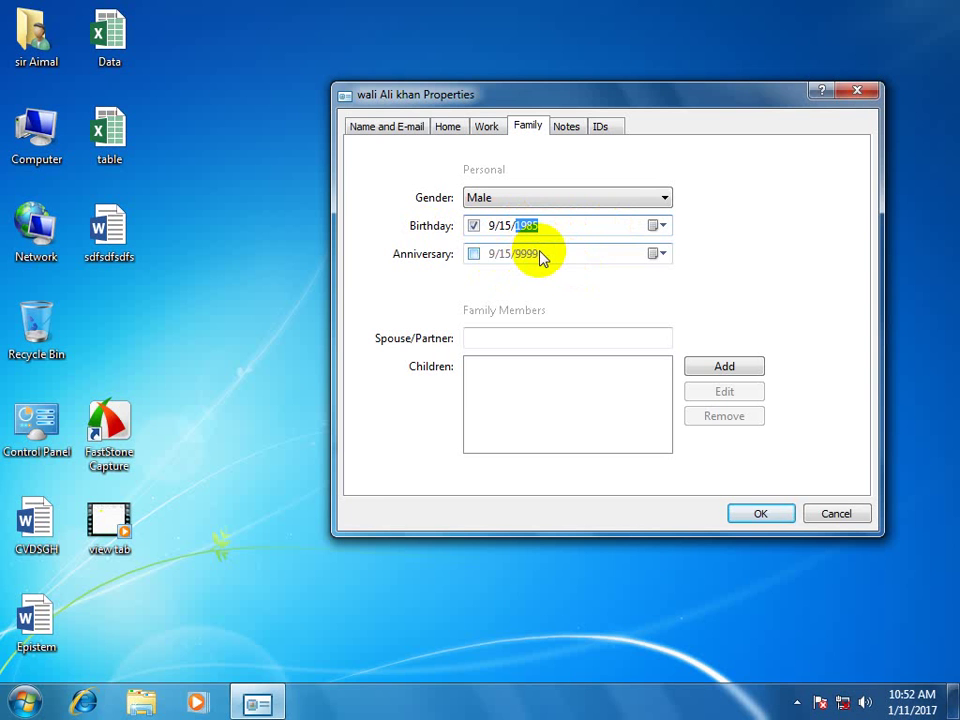
Enable the anniversary date and set its year to 2014.
left_click(474, 255)
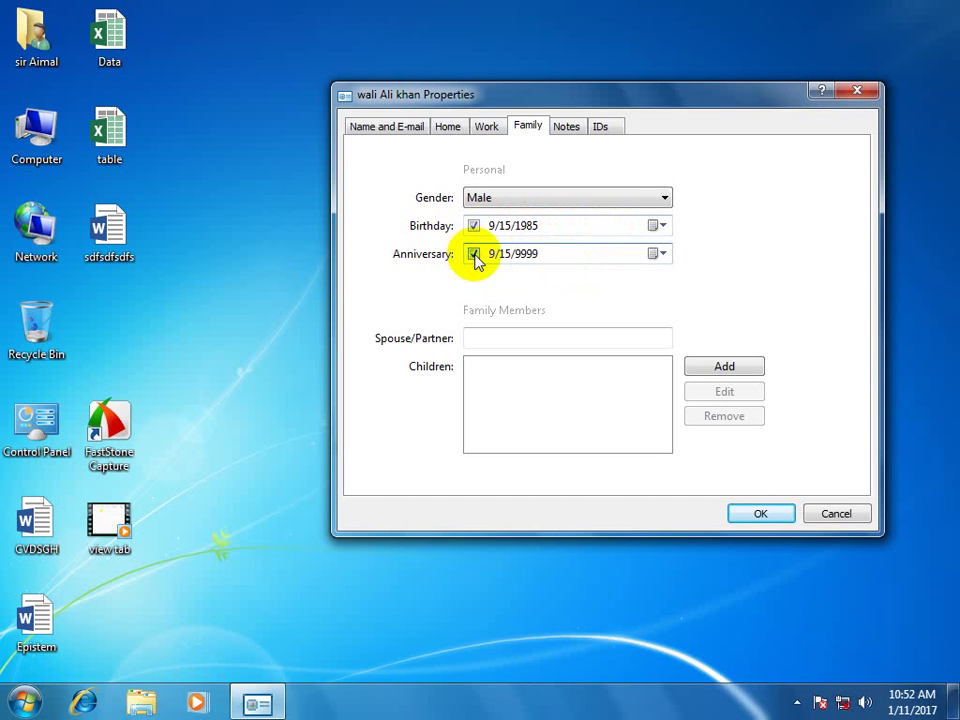
left_click(527, 253)
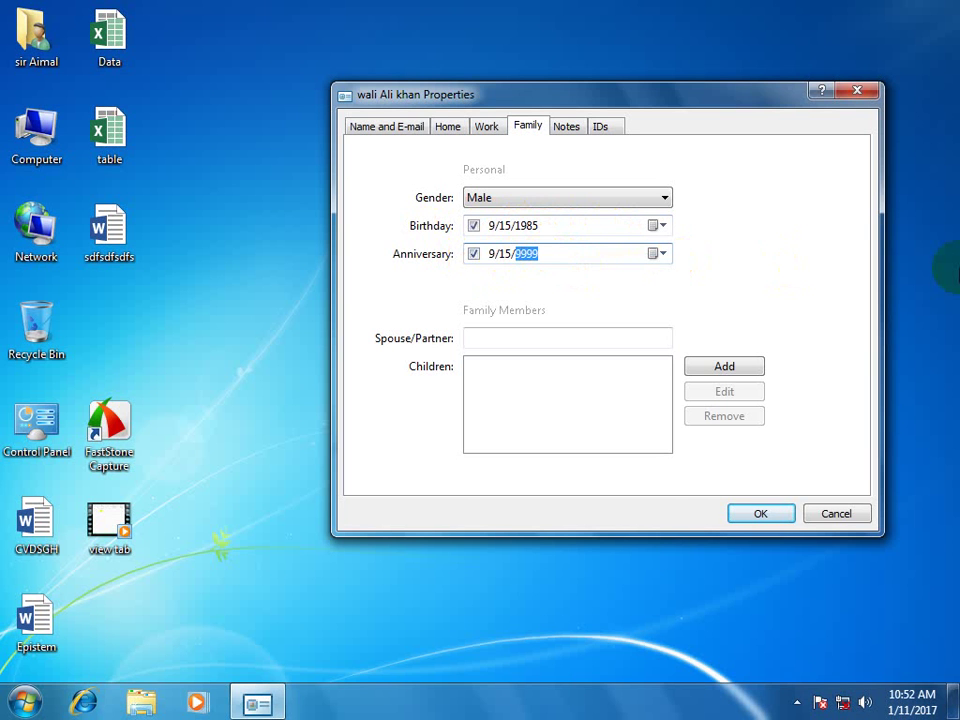
type("2014")
Enter the spouse/partner name and add two children on the Family tab.
left_click(509, 339)
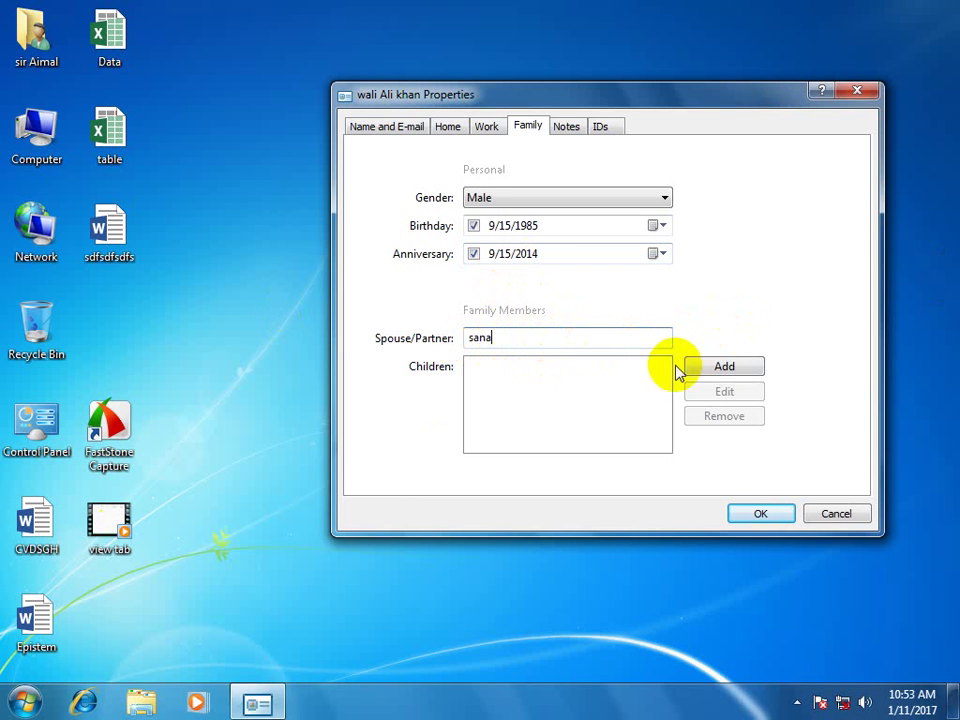
left_click(720, 368)
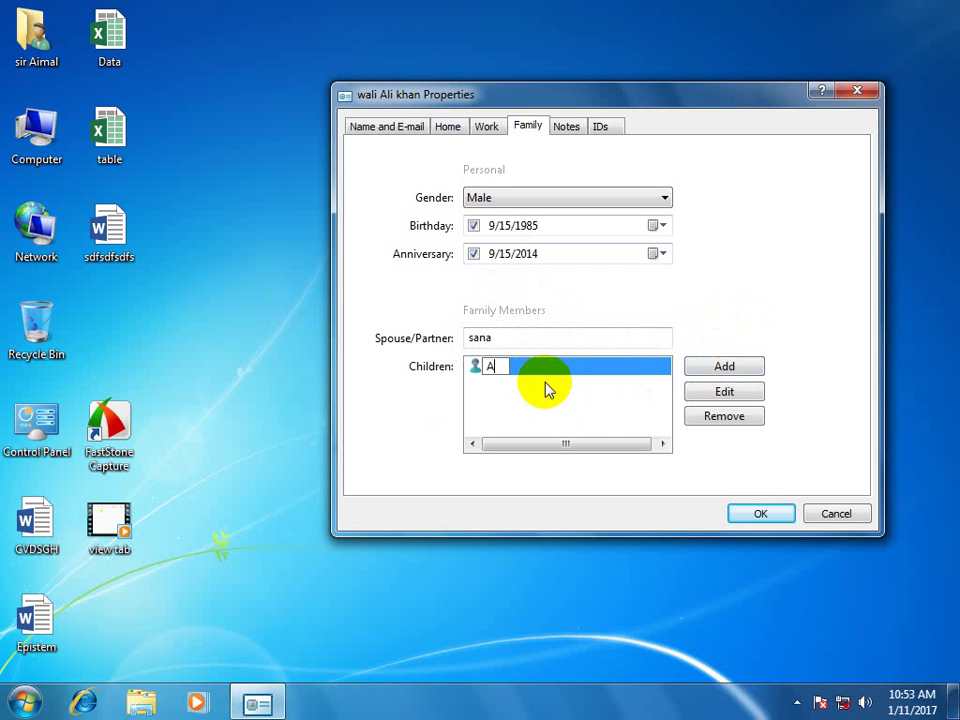
left_click(706, 370)
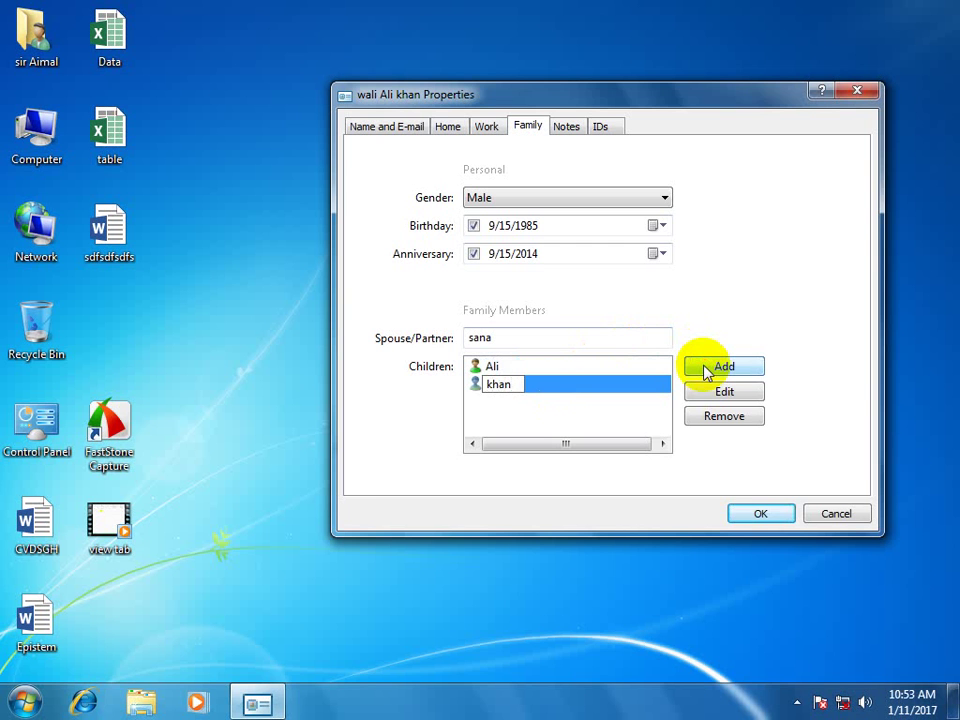
left_click(568, 132)
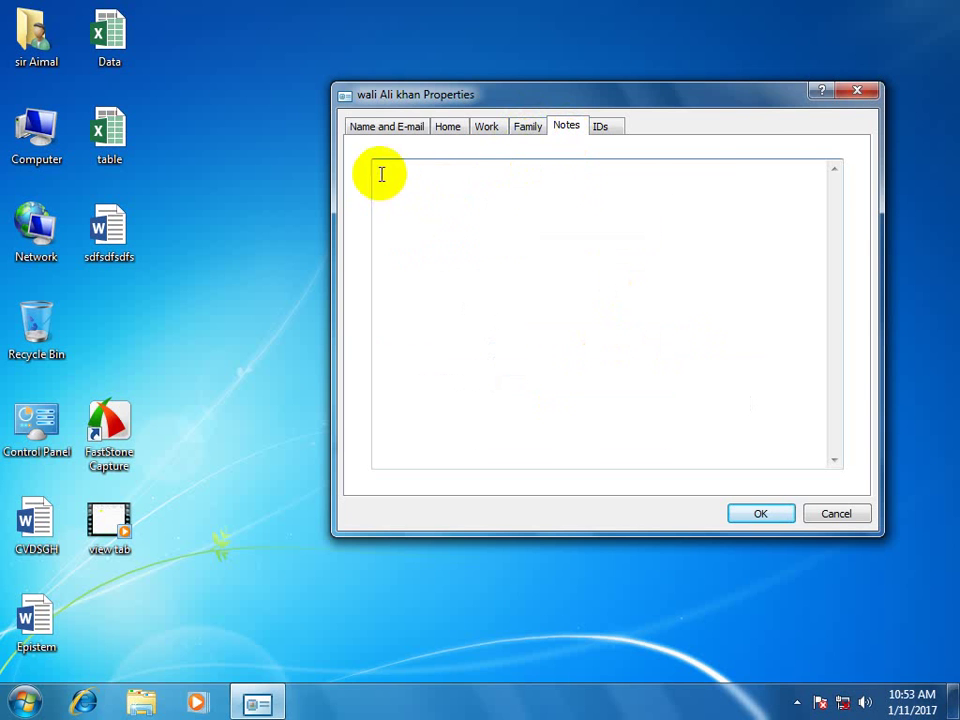
Add filler lines to Notes, review the Name and Digital IDs tabs, then save the contact.
left_click(720, 184)
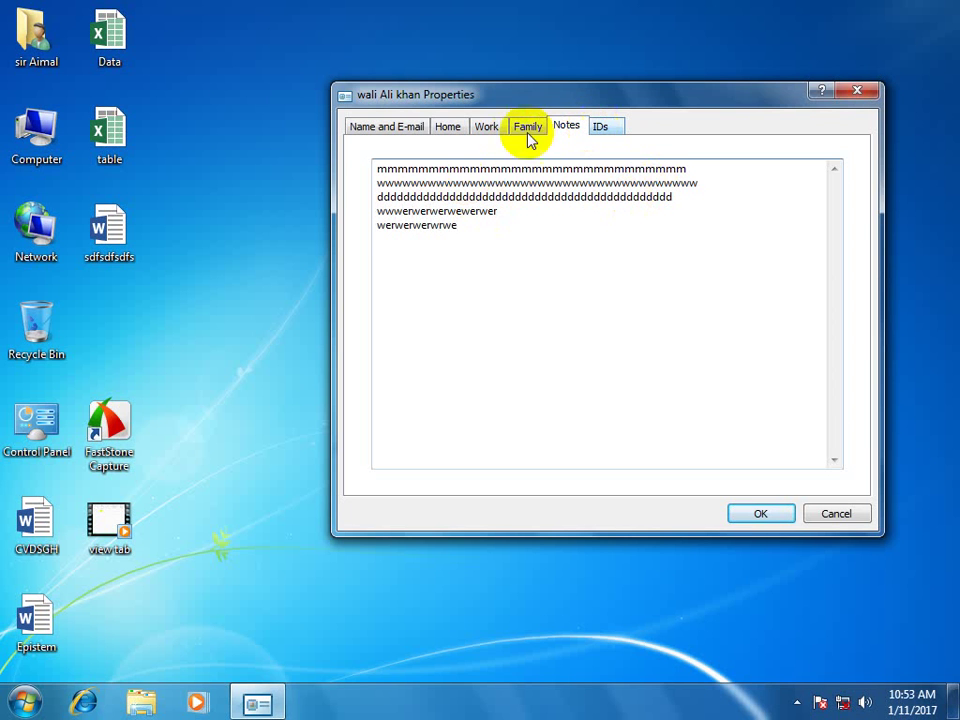
left_click(401, 126)
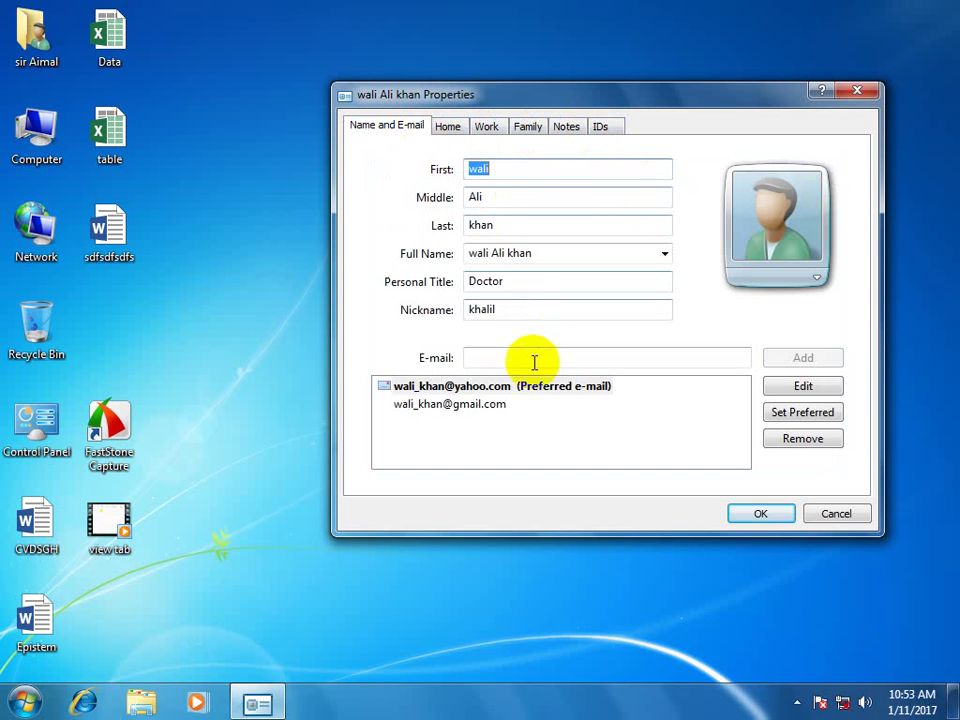
left_click(598, 127)
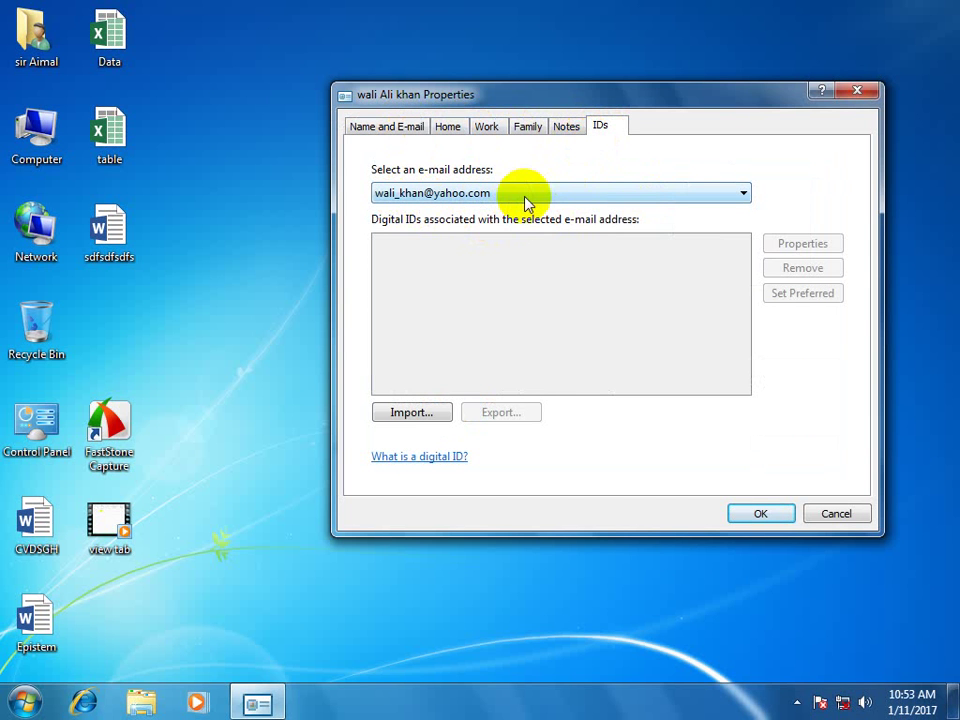
left_click(778, 512)
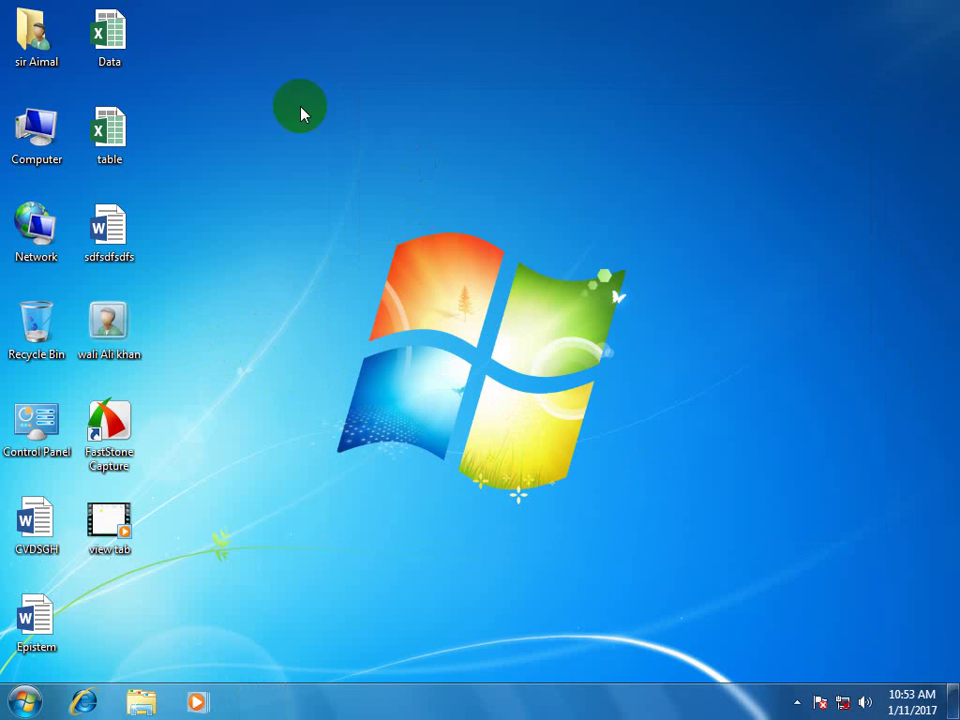
Create a desktop folder named fri and move the contact file into it.
right_click(357, 118)
mouse_move(429, 242)
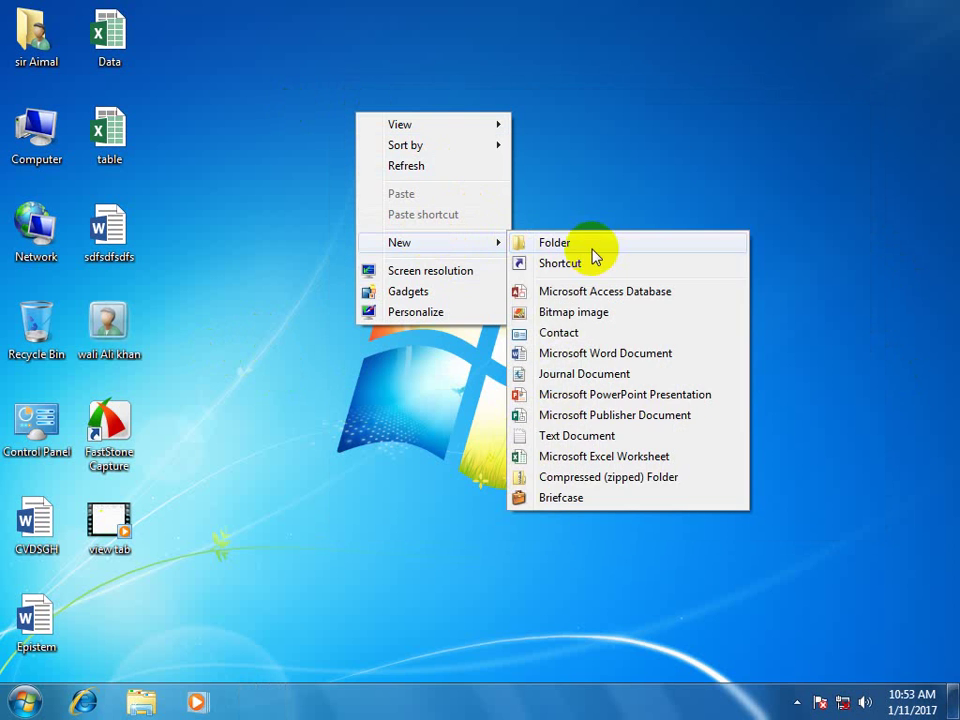
left_click(585, 244)
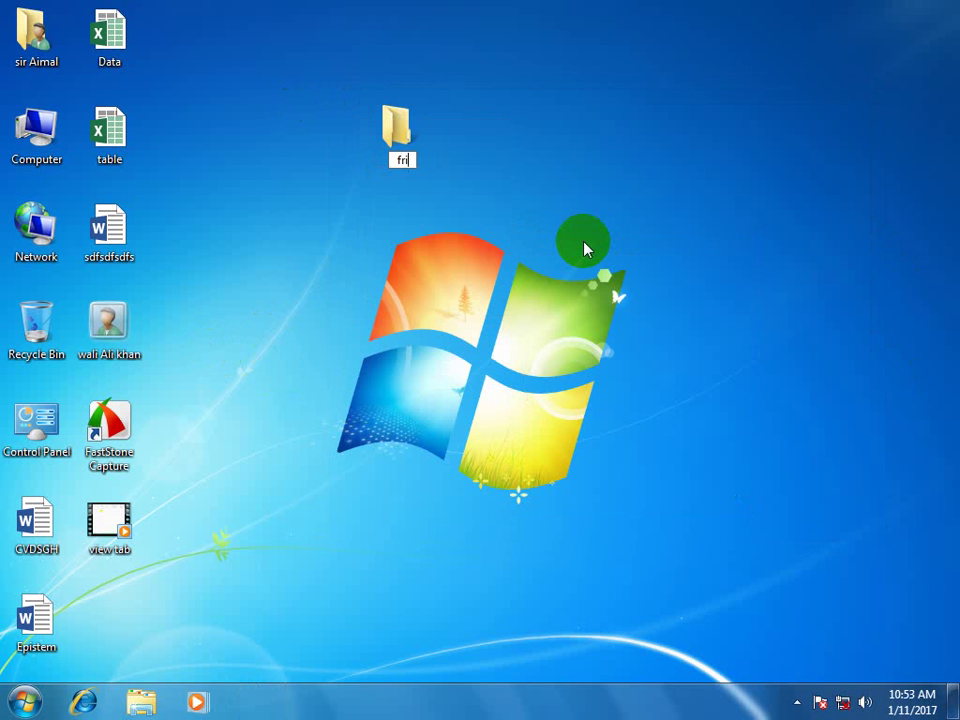
key("Return")
left_click(121, 260)
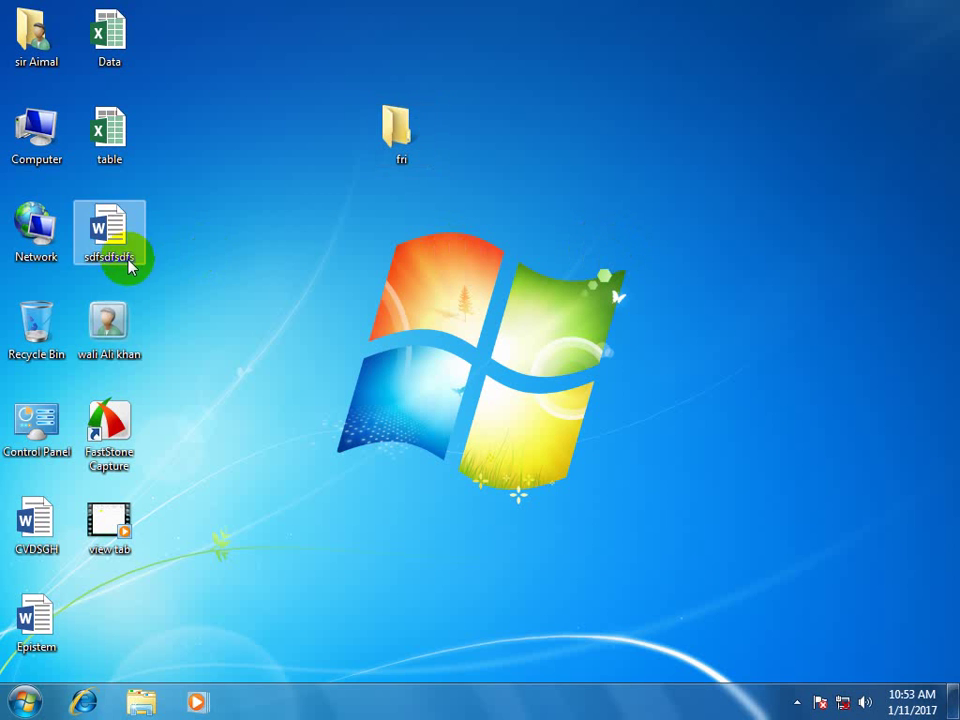
left_click_drag(109, 322, 396, 140)
Start a new desktop contact, then discard it blank.
right_click(559, 193)
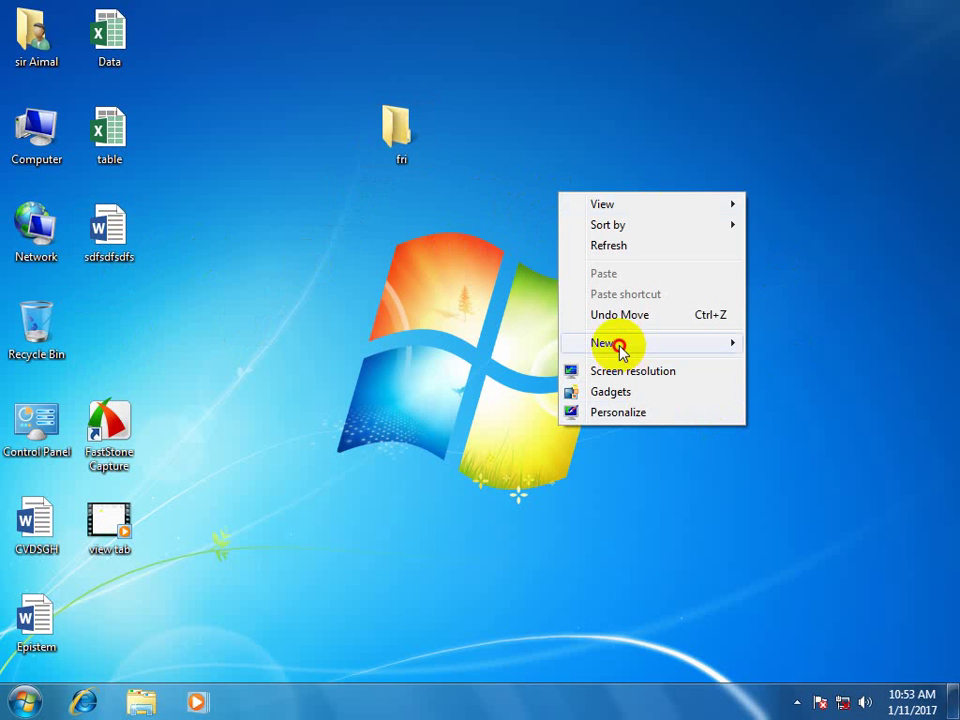
mouse_move(617, 343)
left_click(403, 433)
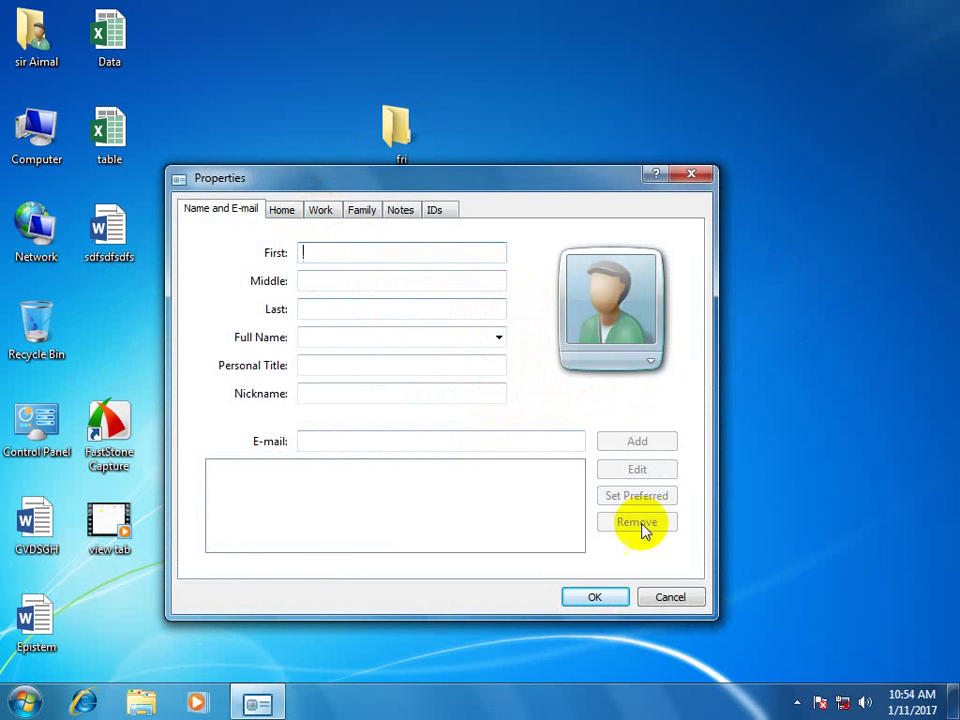
left_click(670, 597)
Add a New Microsoft Word Document to the desktop.
right_click(649, 185)
mouse_move(664, 336)
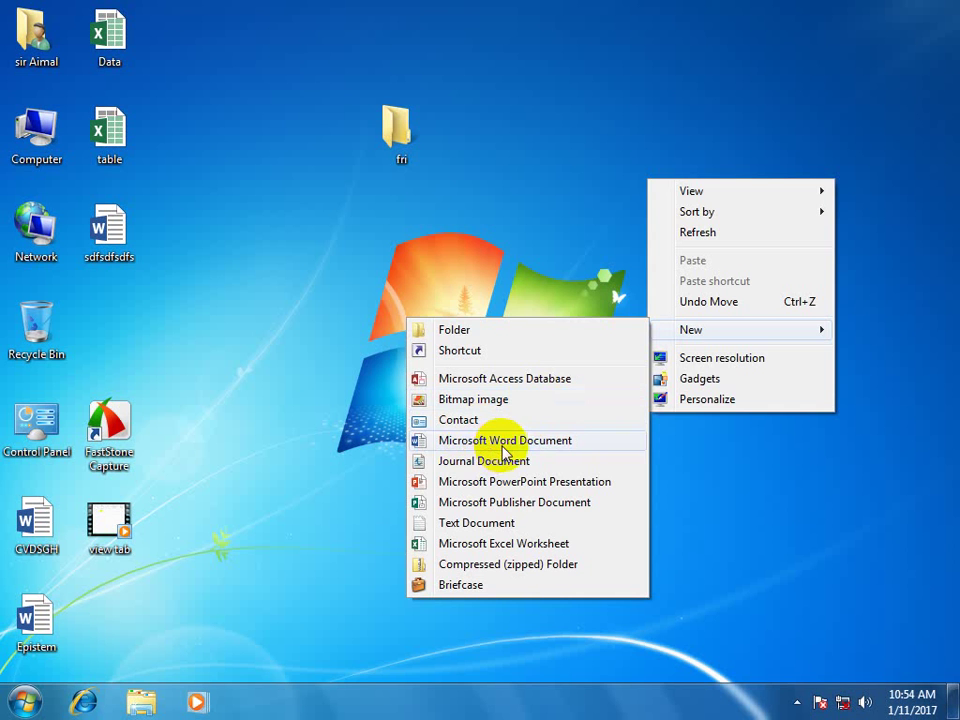
left_click(510, 447)
Keep the Word document's default name and select its icon.
key("Return")
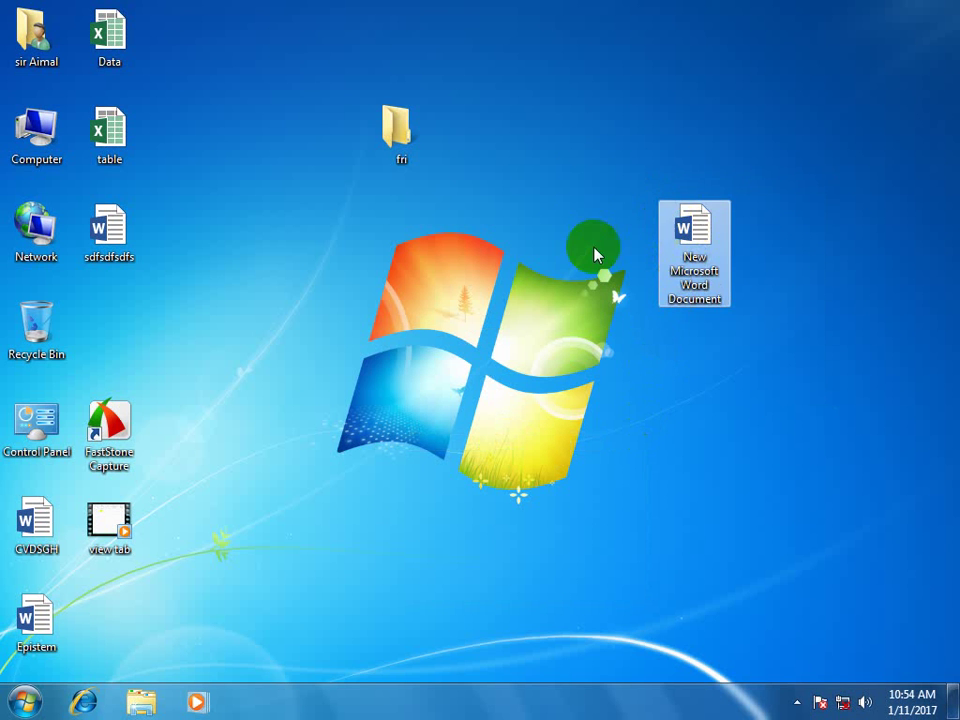
left_click_drag(632, 200, 585, 175)
left_click_drag(745, 303, 820, 400)
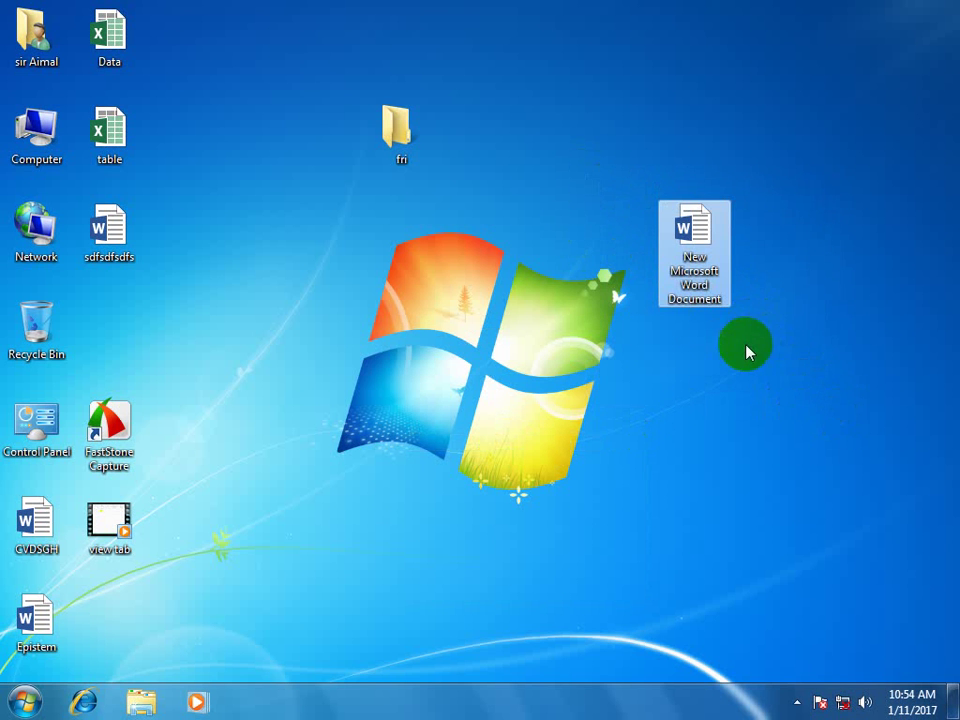
Create a New Journal Document on the desktop with its default name and open it.
right_click(466, 334)
mouse_move(533, 480)
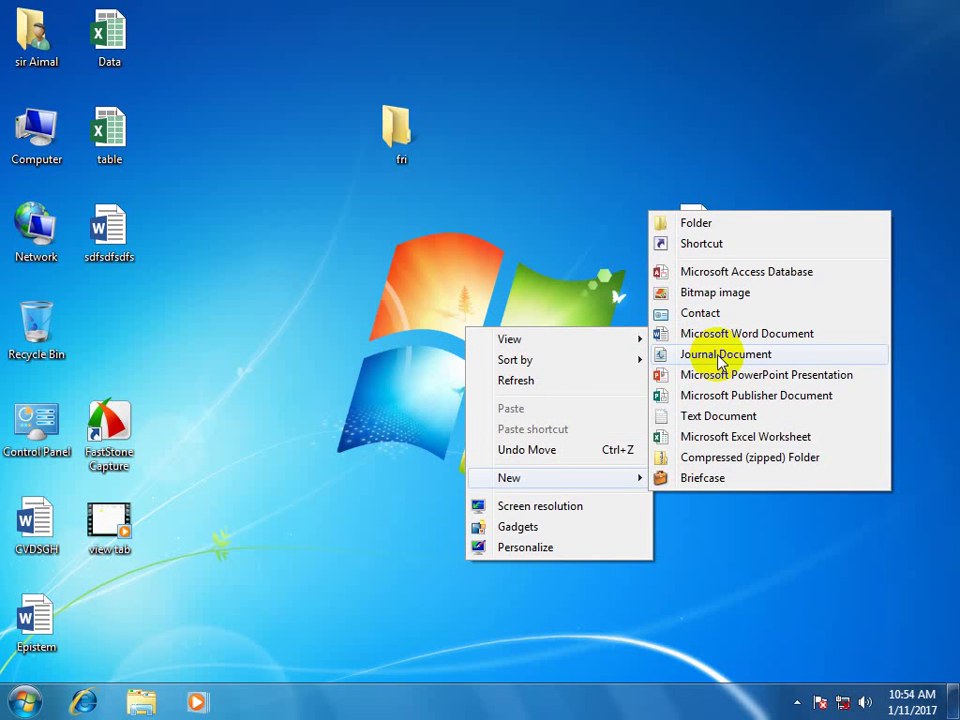
left_click(720, 357)
left_click(476, 366)
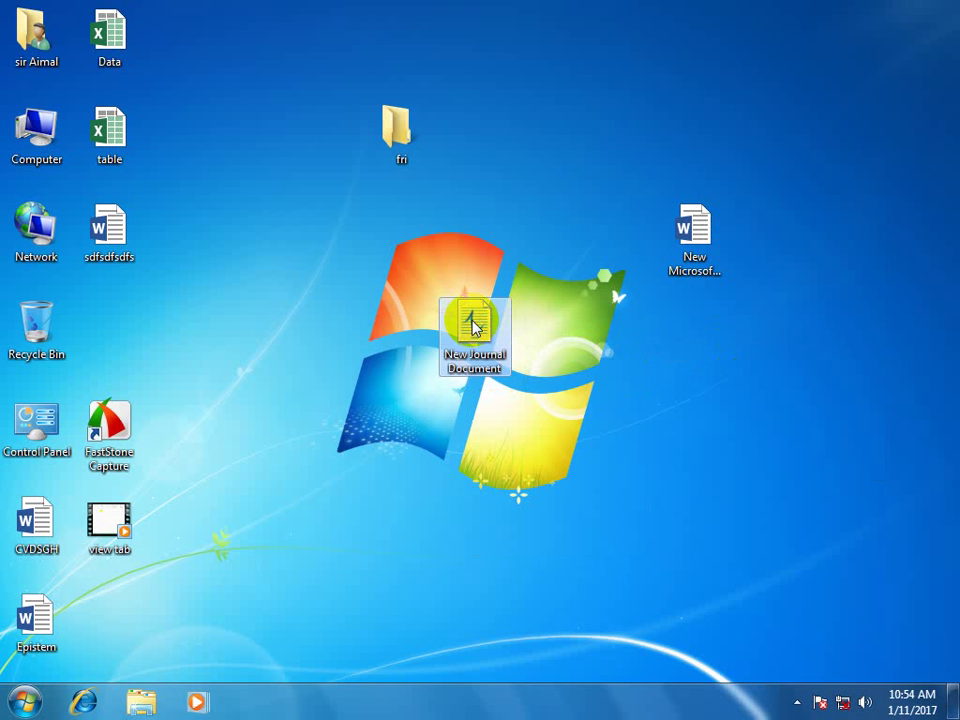
double_click(493, 339)
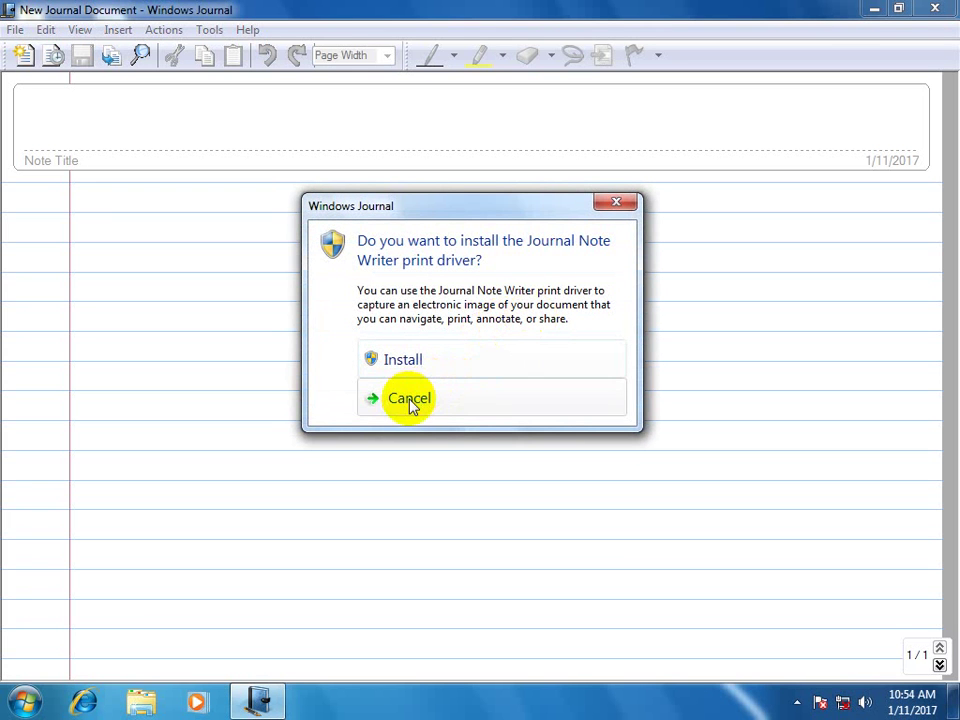
Install the Journal Note Writer print driver, then close Windows Journal.
left_click(405, 361)
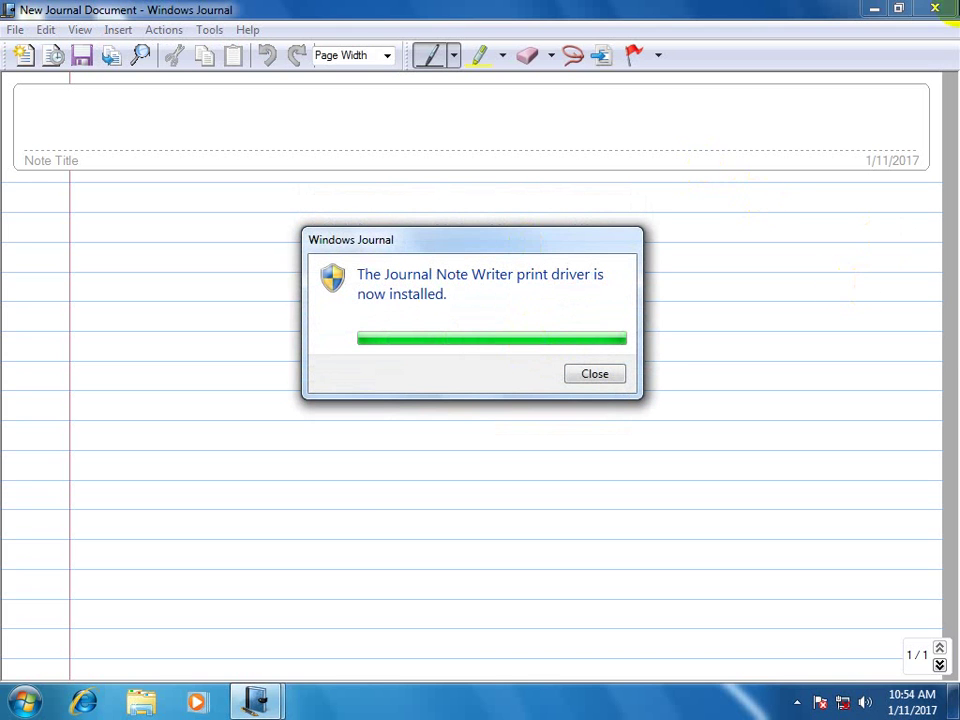
left_click(938, 12)
Add a New Microsoft PowerPoint Presentation to the desktop, keeping its default name, and open it.
right_click(775, 253)
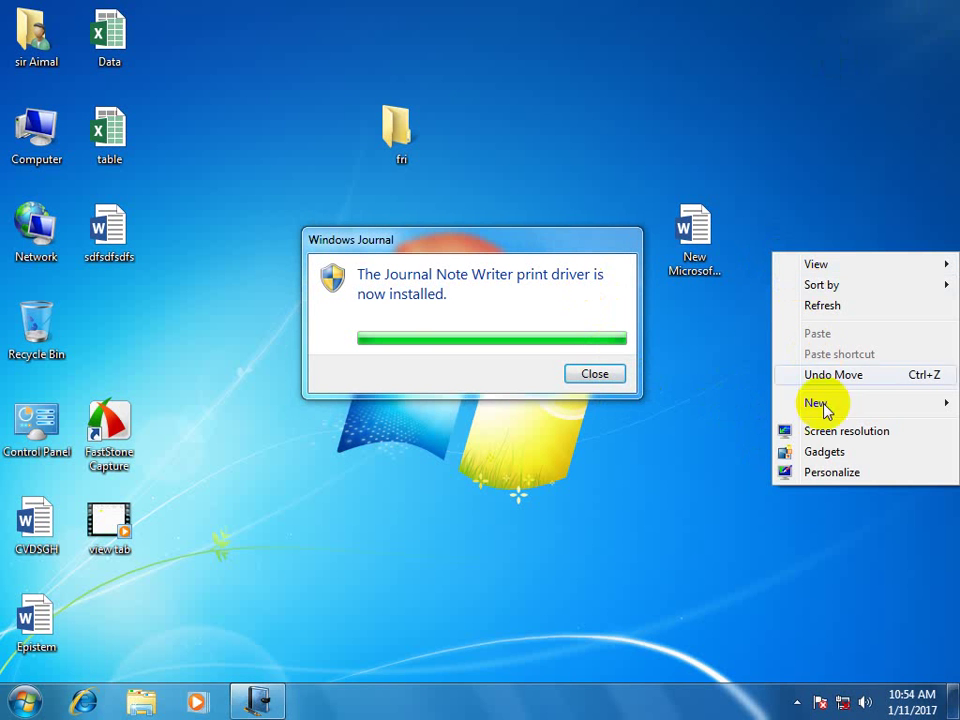
mouse_move(821, 398)
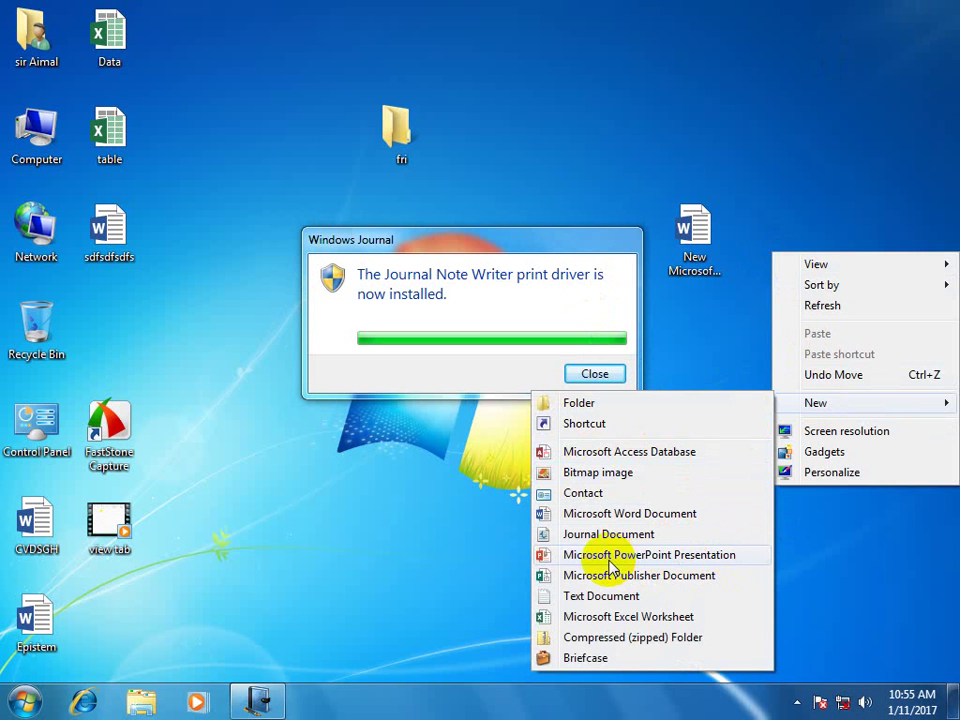
left_click(610, 555)
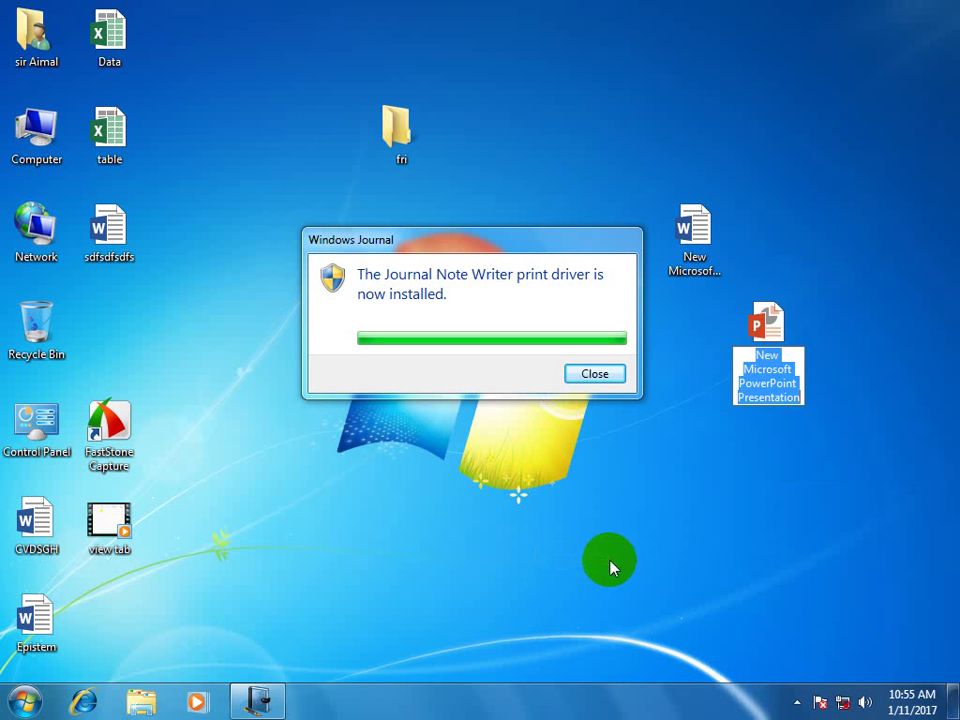
left_click(767, 340)
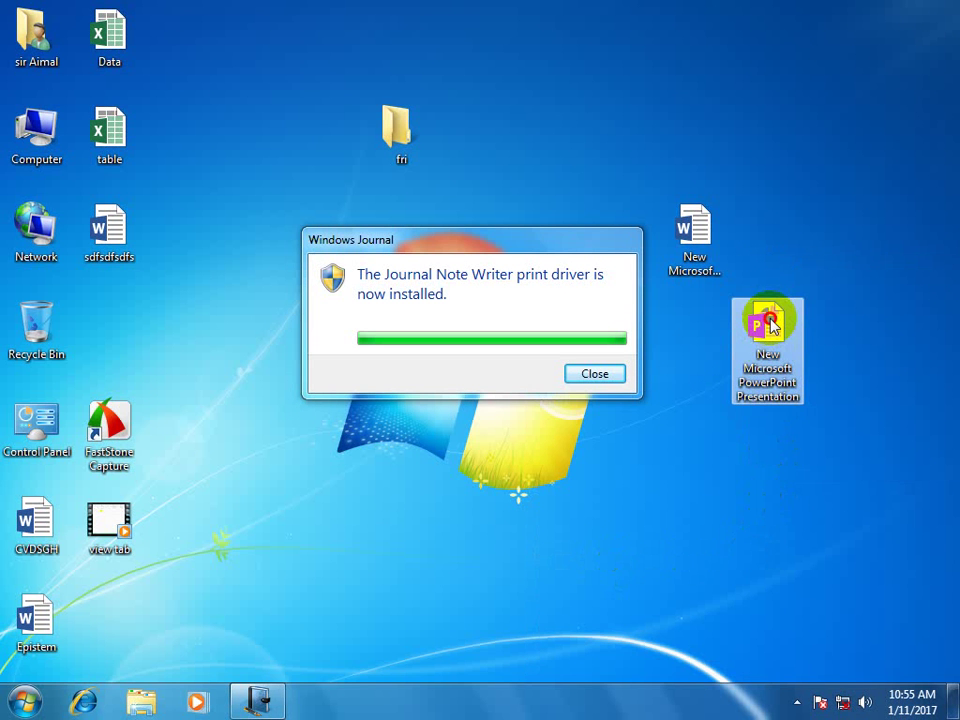
double_click(767, 325)
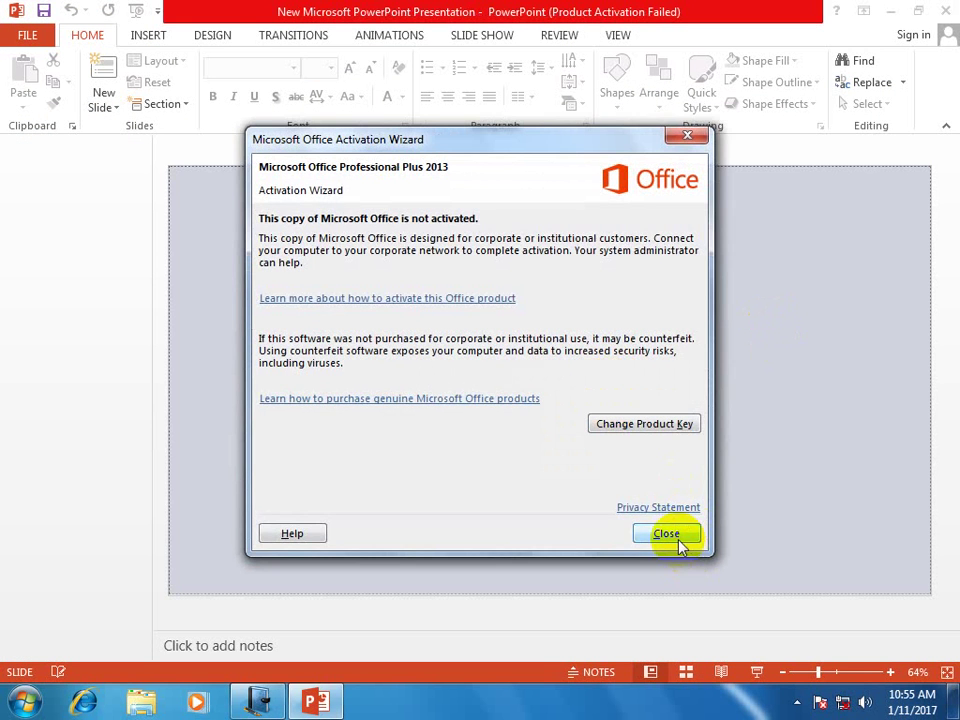
Dismiss the activation notice, start a blank presentation from FILE > New, then close both PowerPoint windows.
left_click(679, 537)
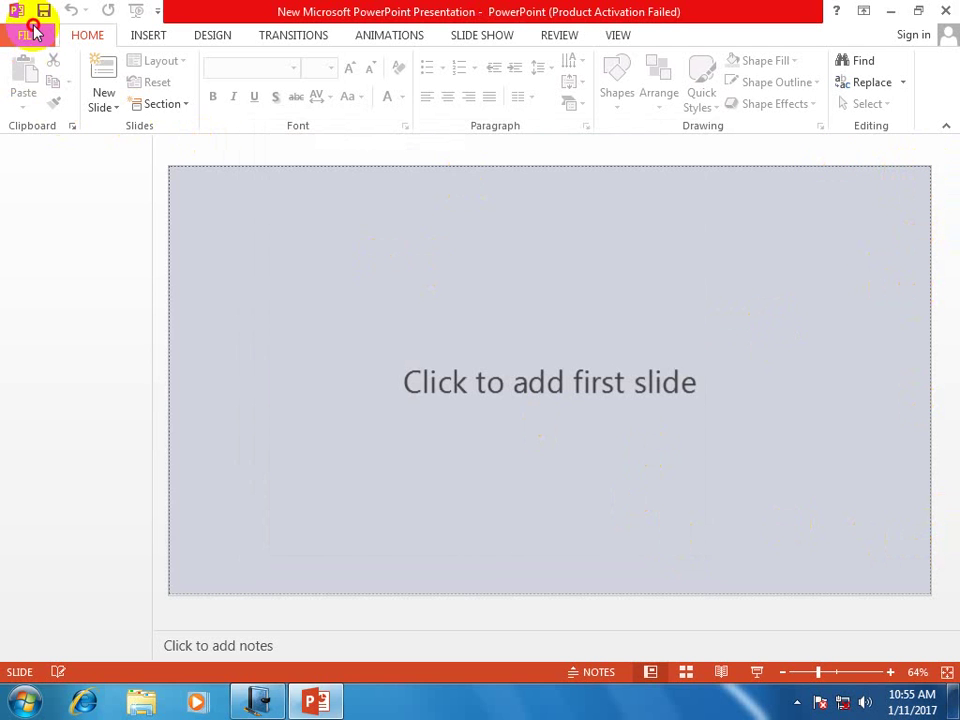
left_click(30, 32)
left_click(40, 117)
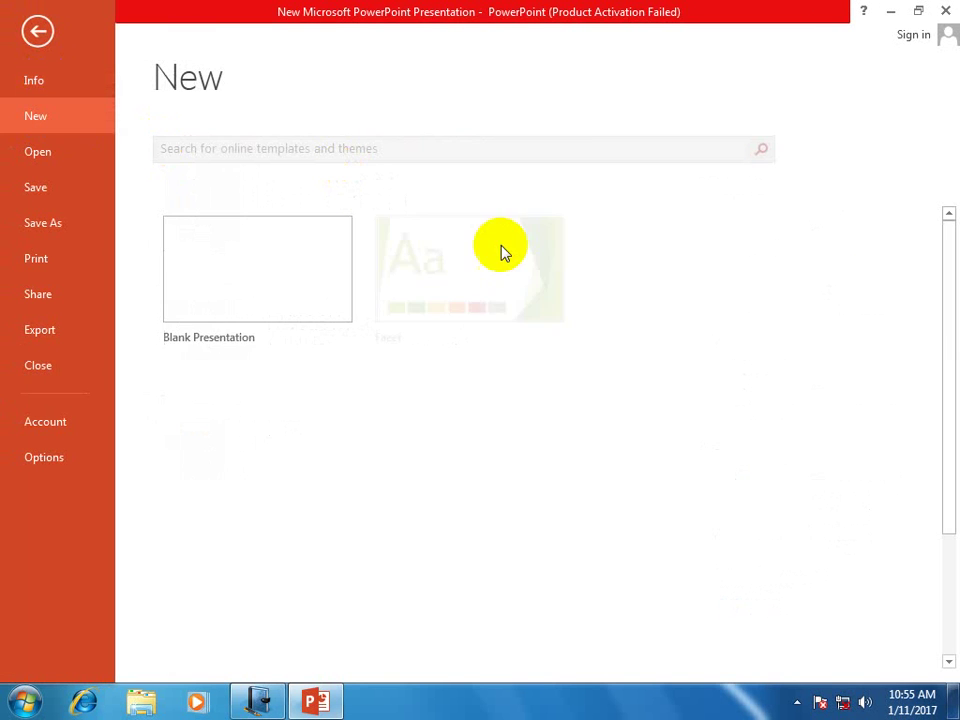
left_click(251, 266)
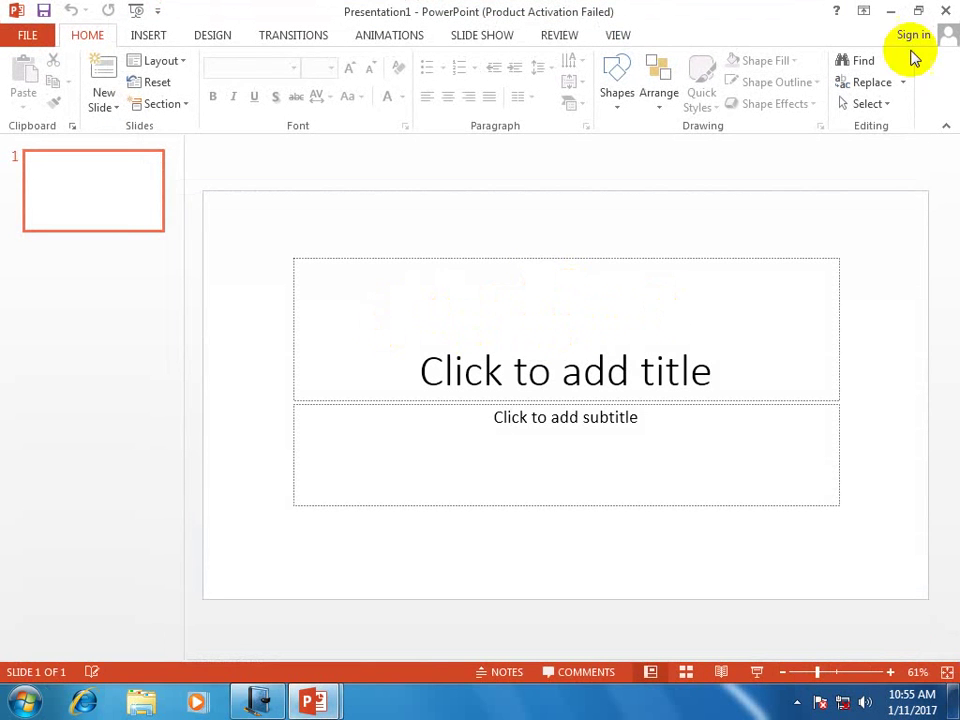
left_click(945, 11)
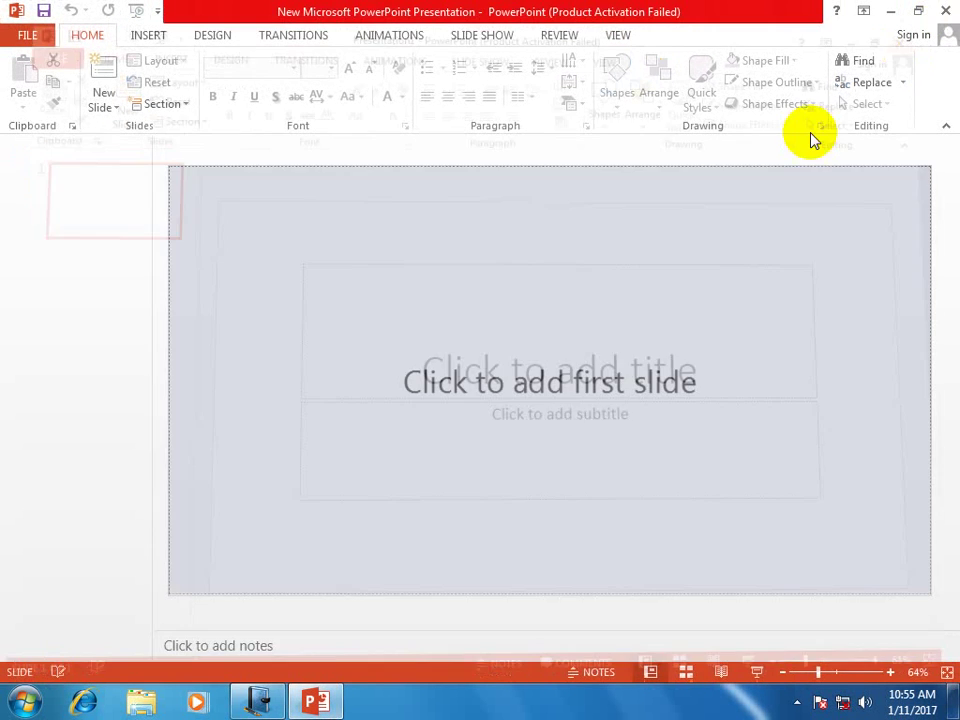
left_click(945, 11)
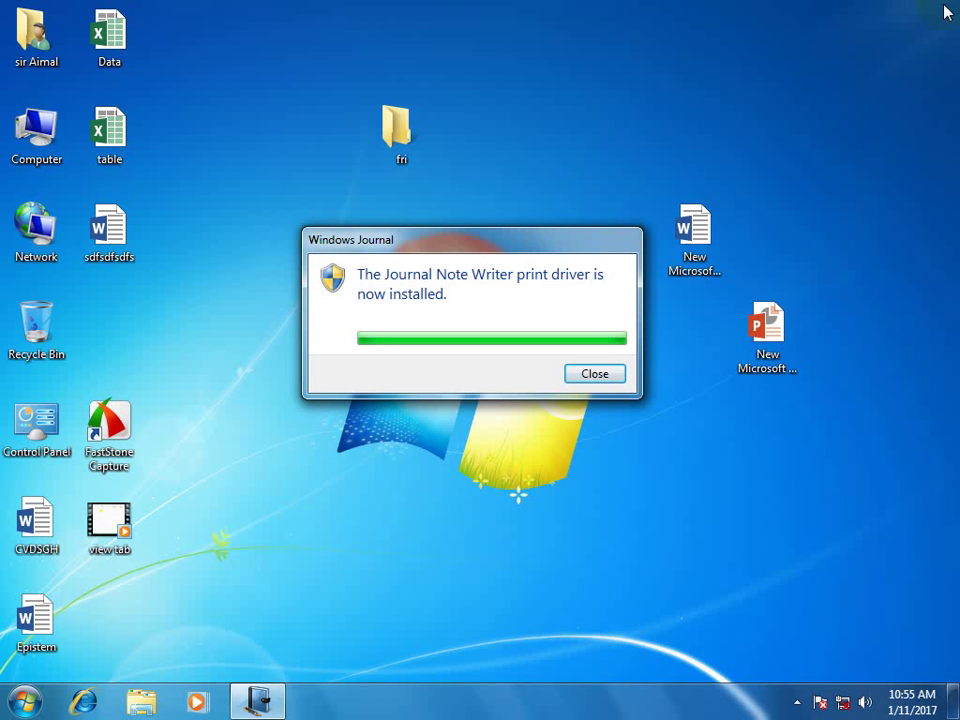
Create a new Microsoft Publisher document on the desktop, keeping its default name.
right_click(504, 480)
mouse_move(548, 391)
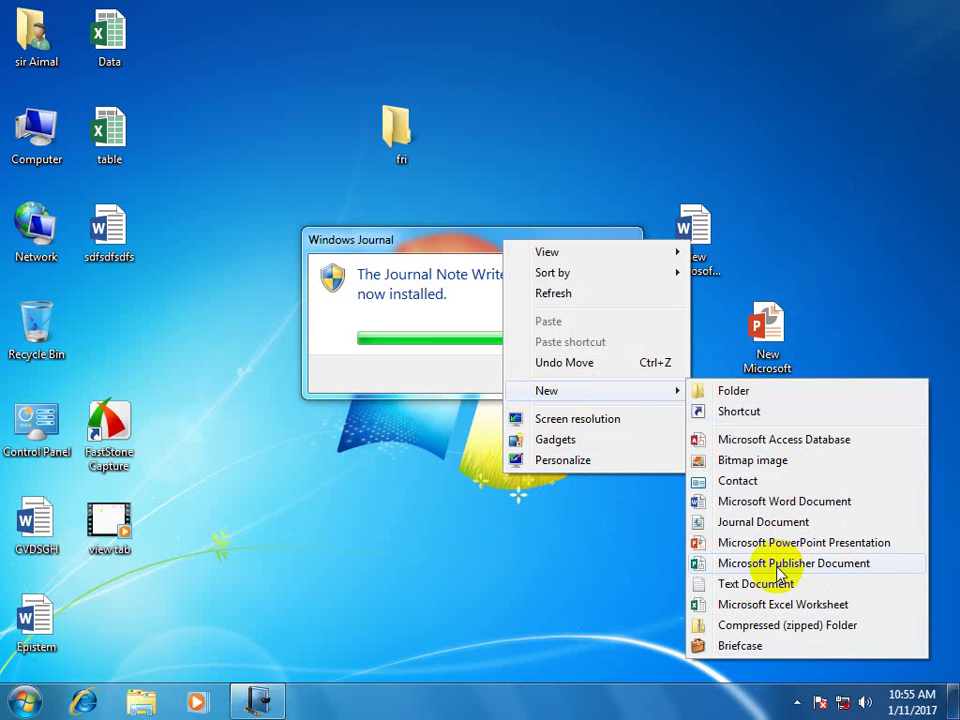
left_click(818, 563)
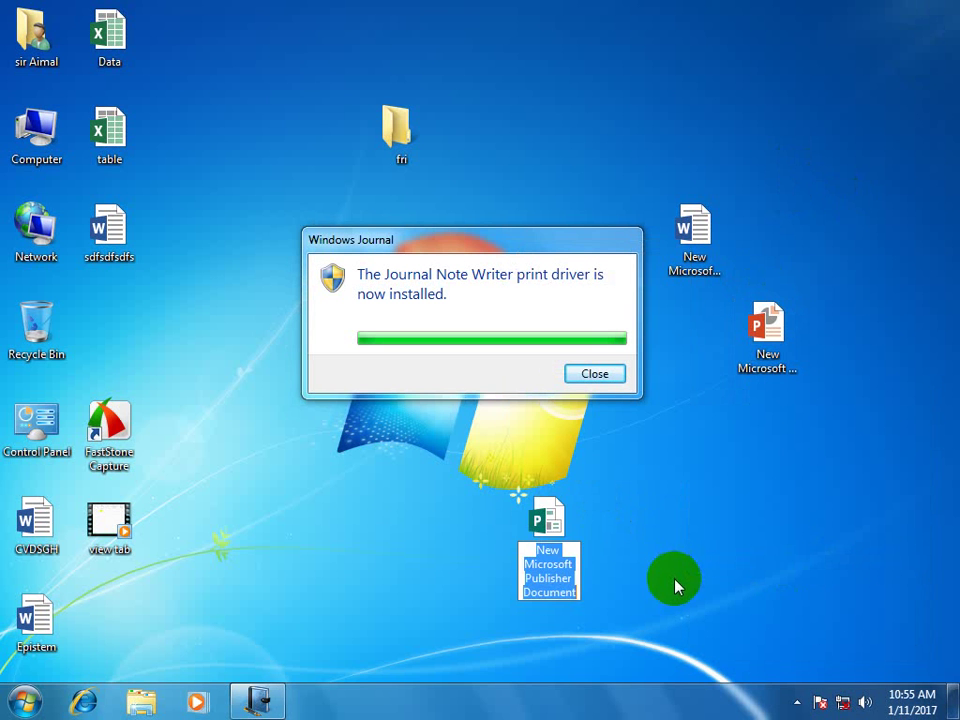
left_click(536, 525)
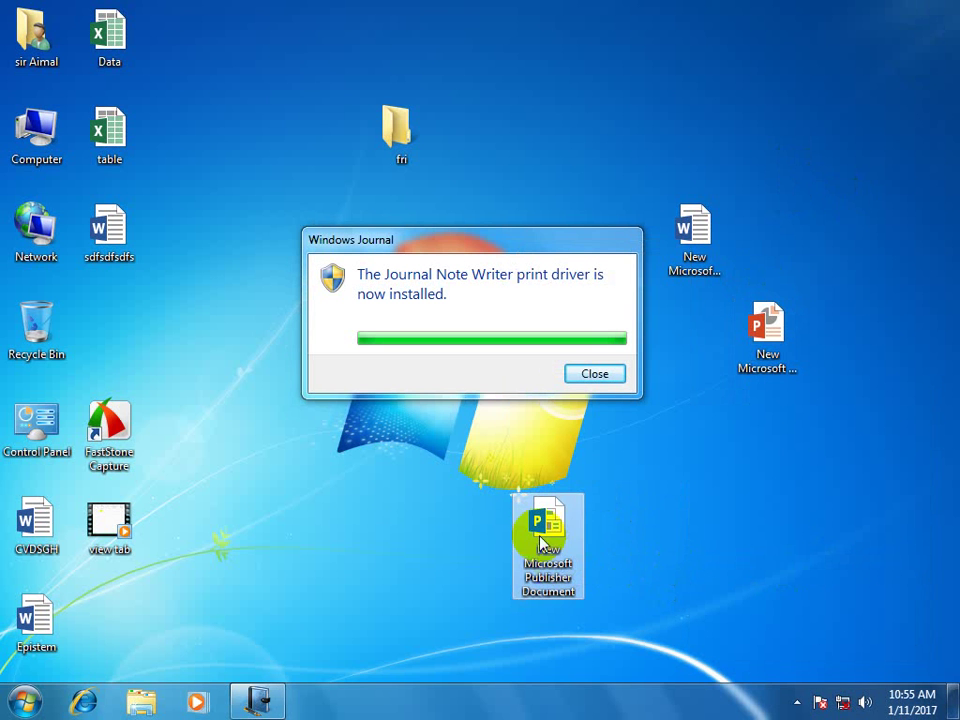
Create a new Text Document on the desktop, open it in Notepad, then close it.
right_click(673, 453)
mouse_move(729, 370)
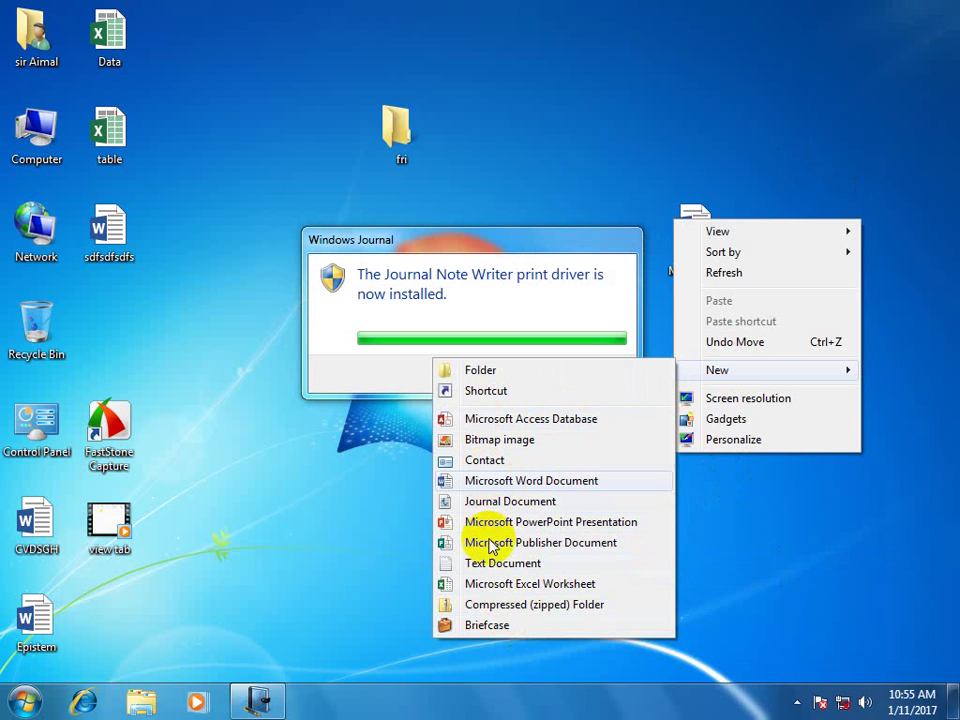
left_click(533, 564)
left_click(789, 579)
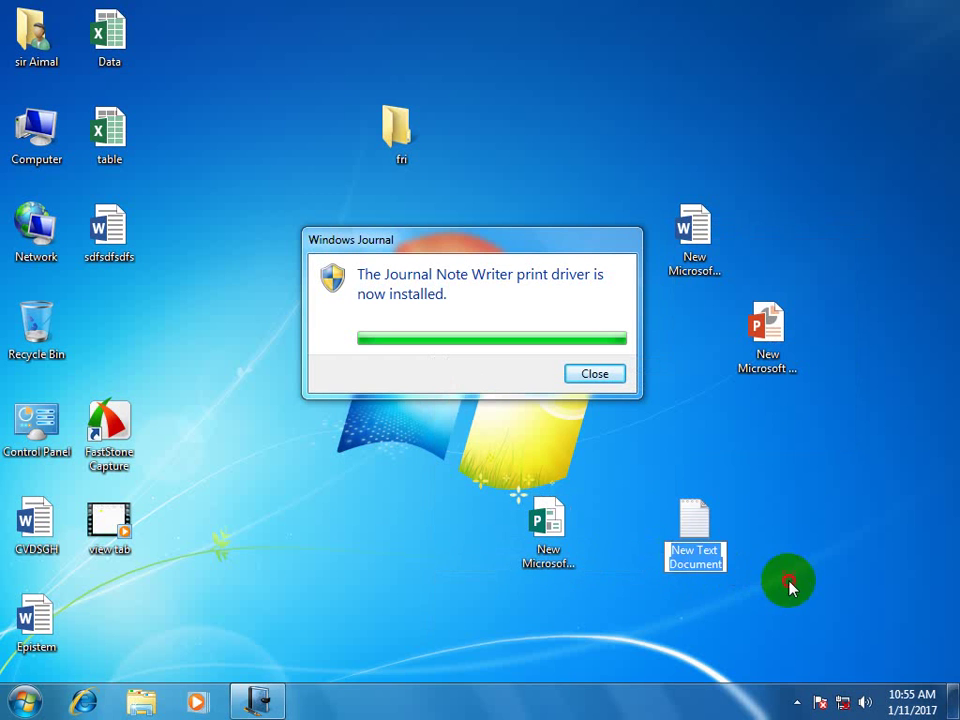
double_click(690, 530)
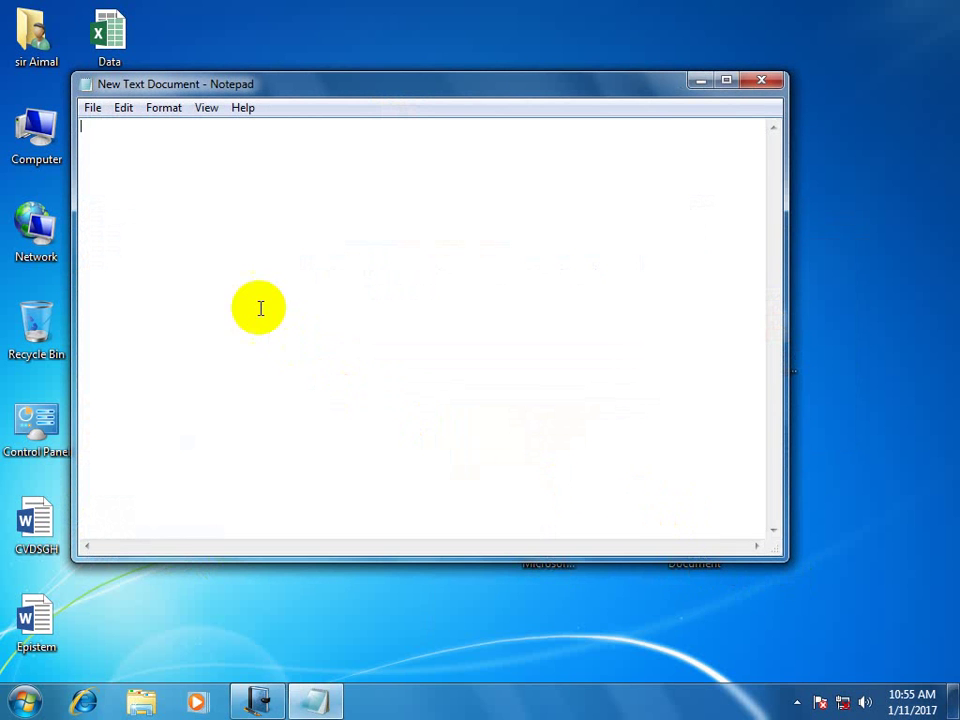
left_click_drag(429, 86, 502, 283)
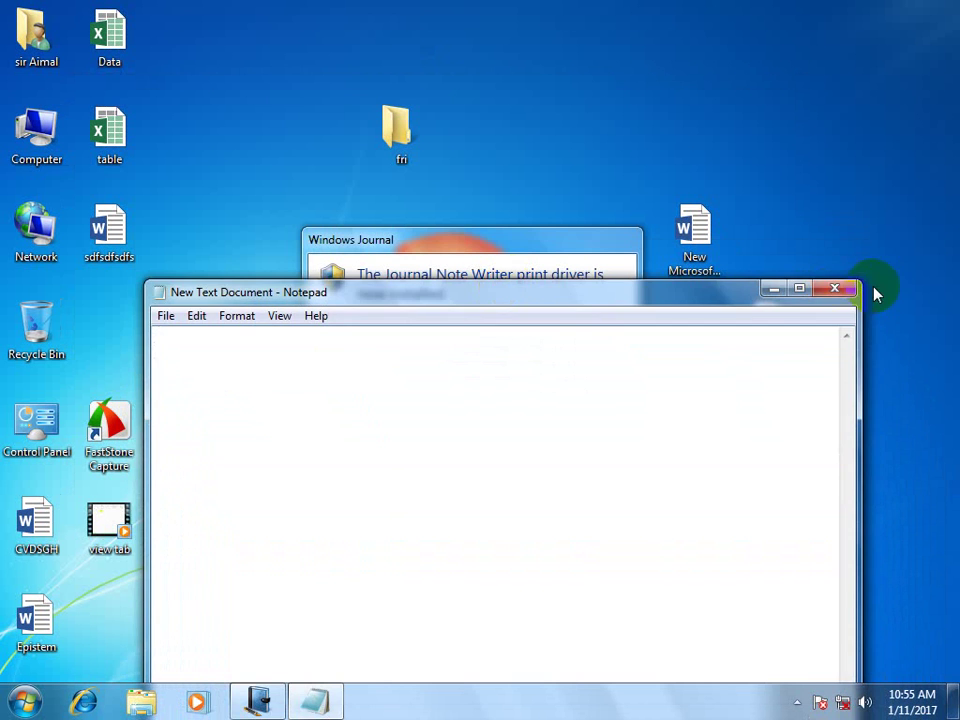
left_click(836, 290)
Create a new Excel worksheet on the desktop, open it maximized, then close Excel.
right_click(804, 445)
left_click(842, 594)
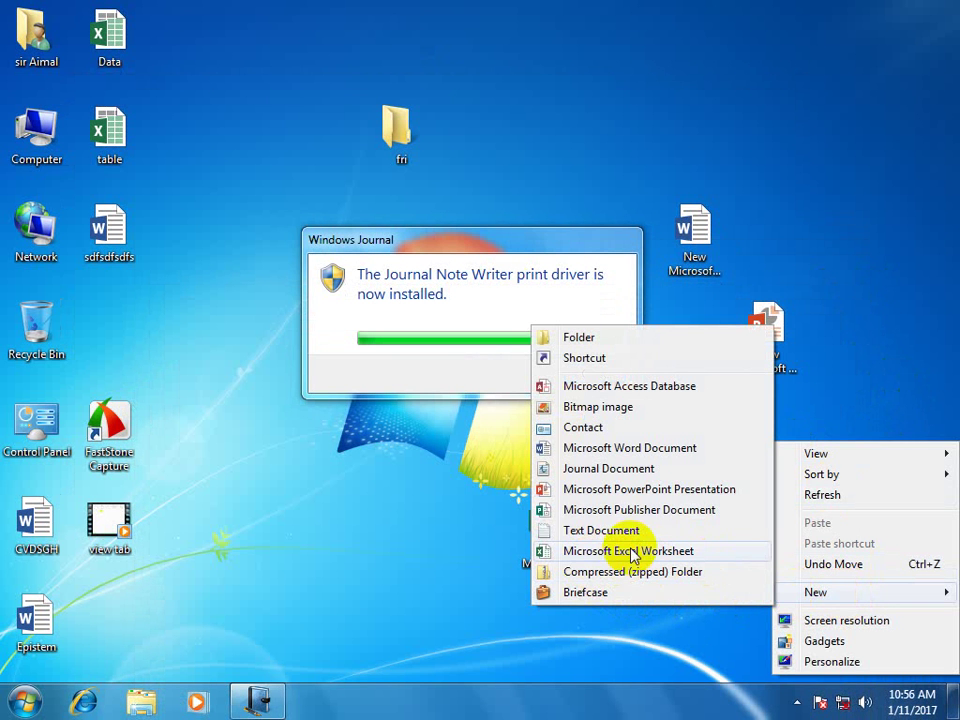
left_click(634, 560)
left_click(817, 514)
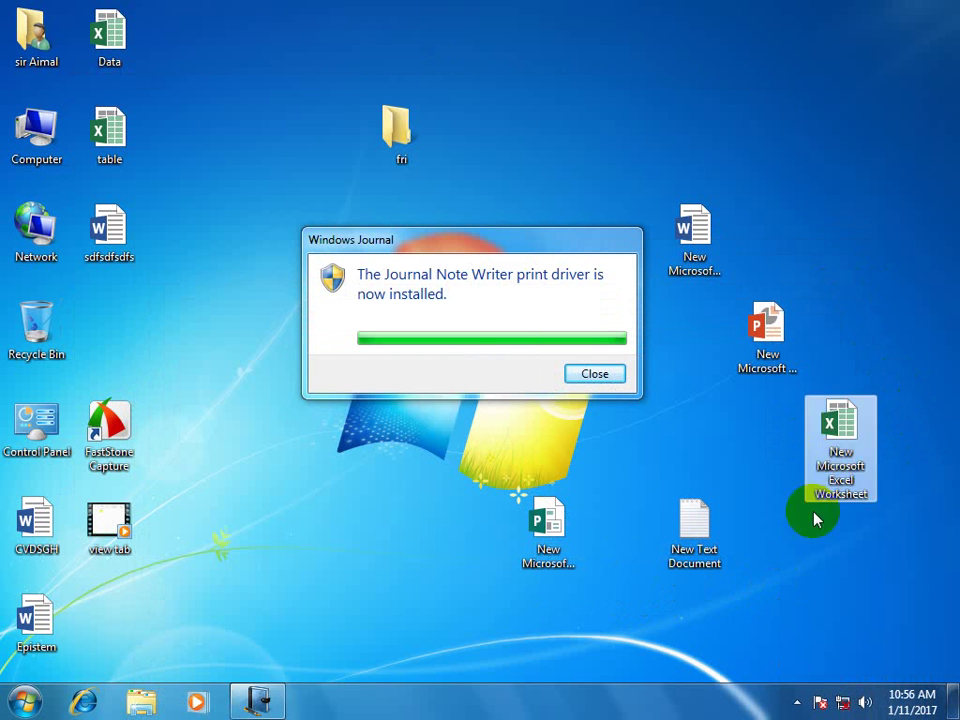
double_click(836, 432)
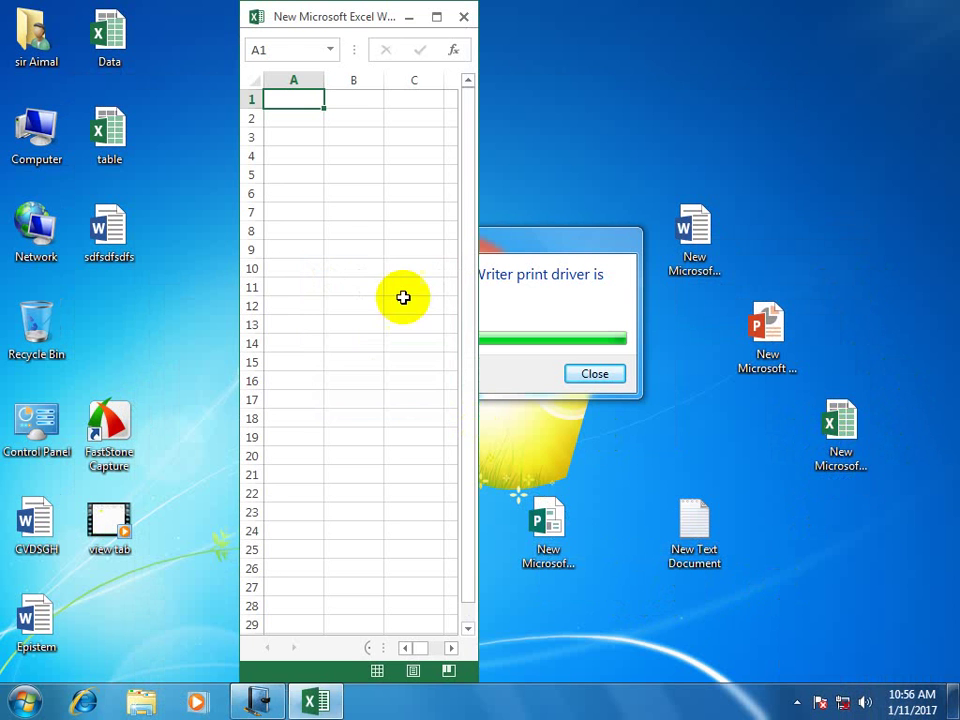
double_click(386, 22)
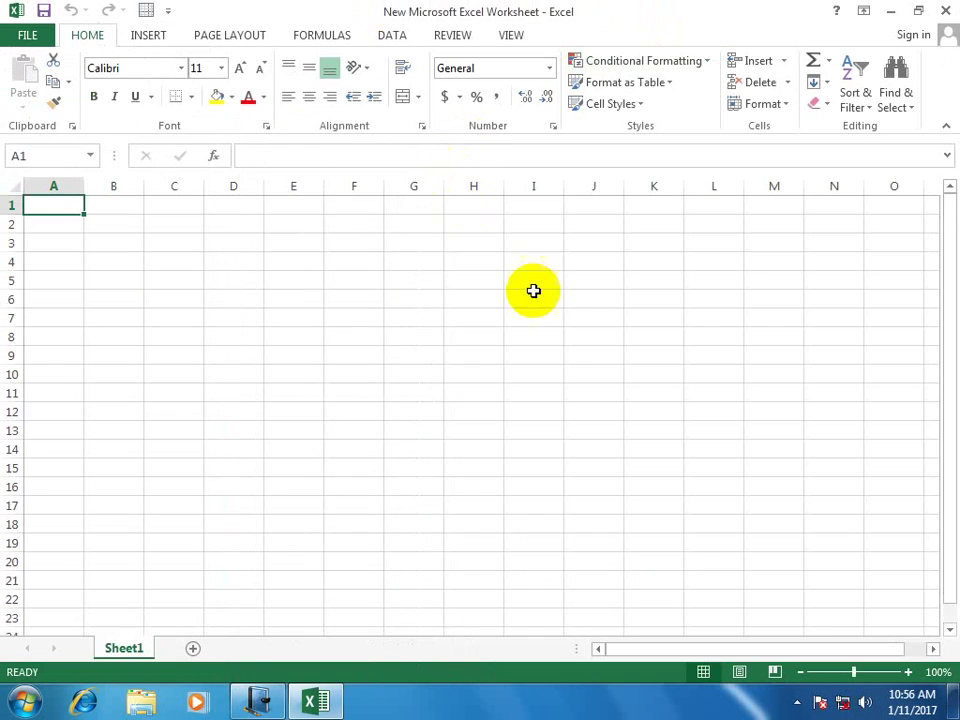
left_click(533, 291)
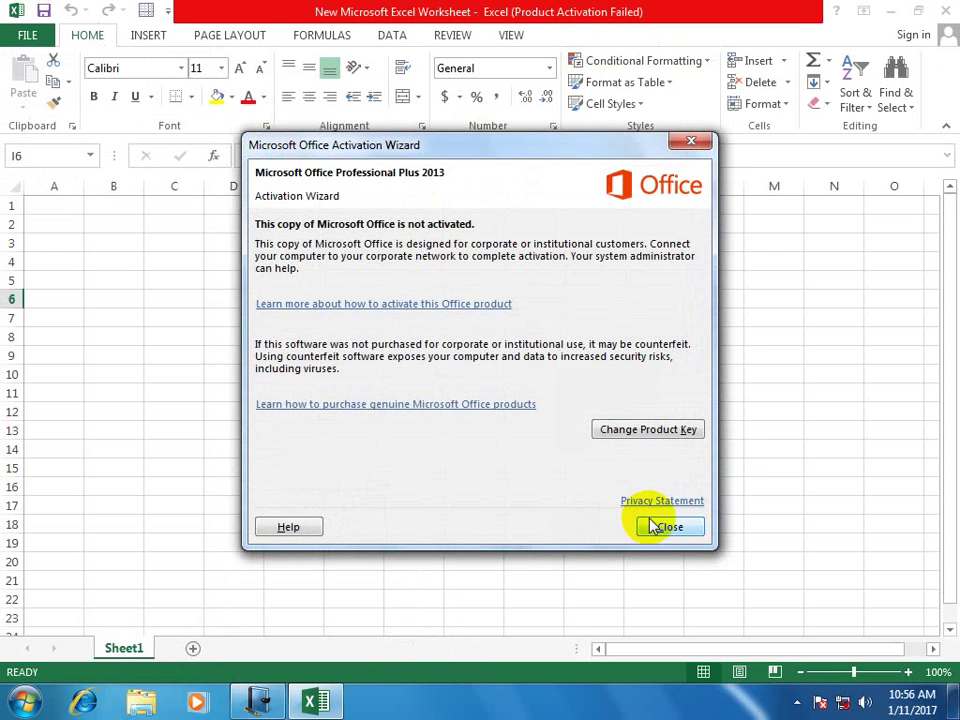
left_click(652, 527)
left_click(945, 11)
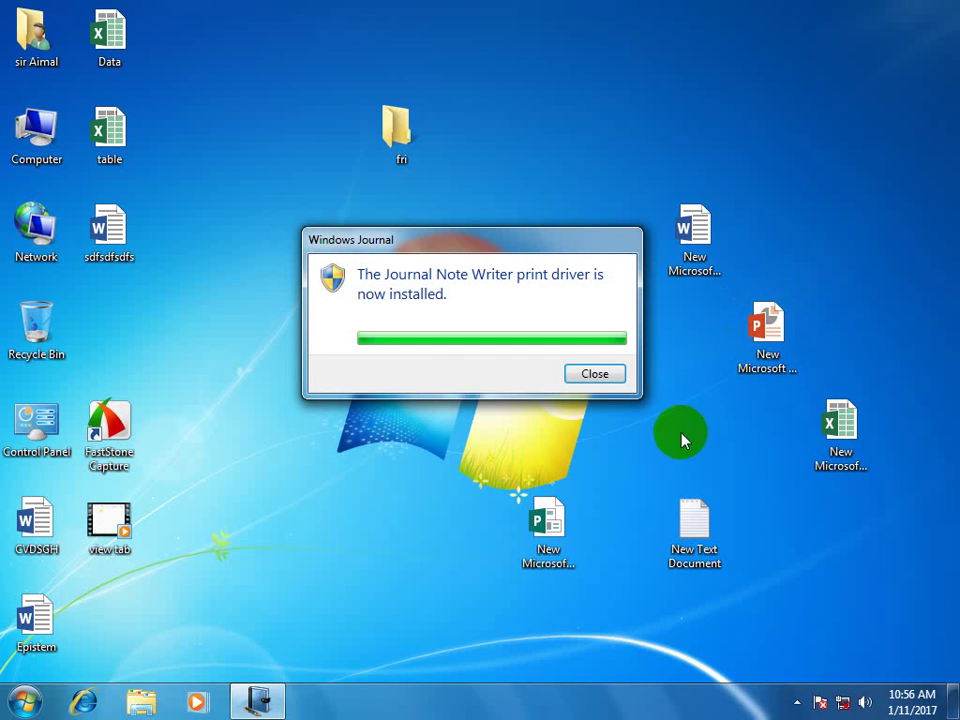
right_click(812, 100)
Create a New Compressed (zipped) Folder and drag the Word and text documents into it.
mouse_move(831, 253)
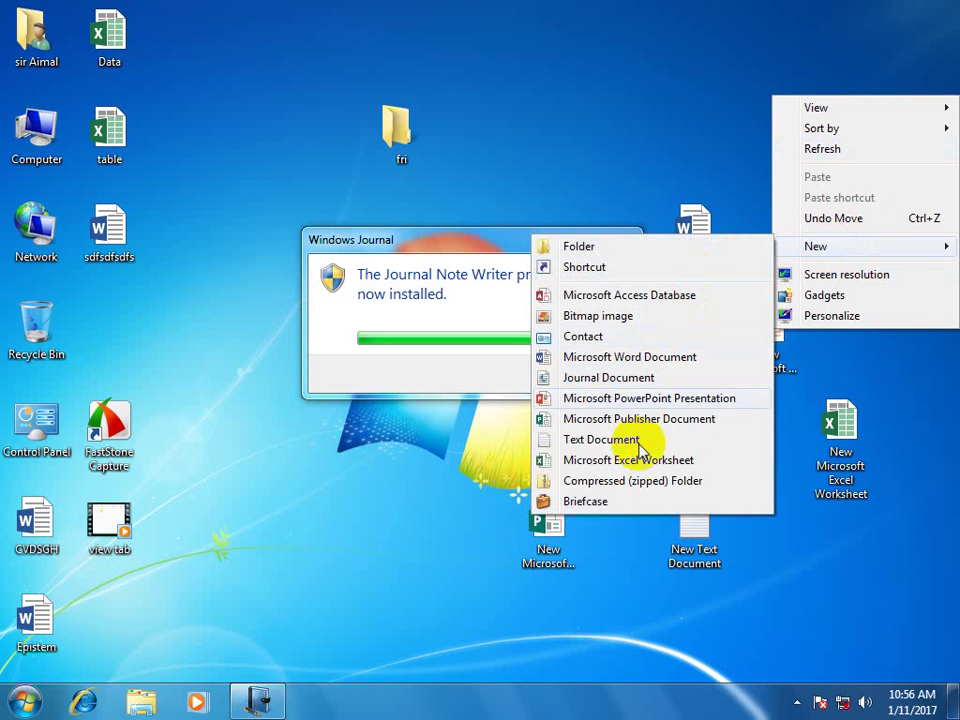
left_click(628, 488)
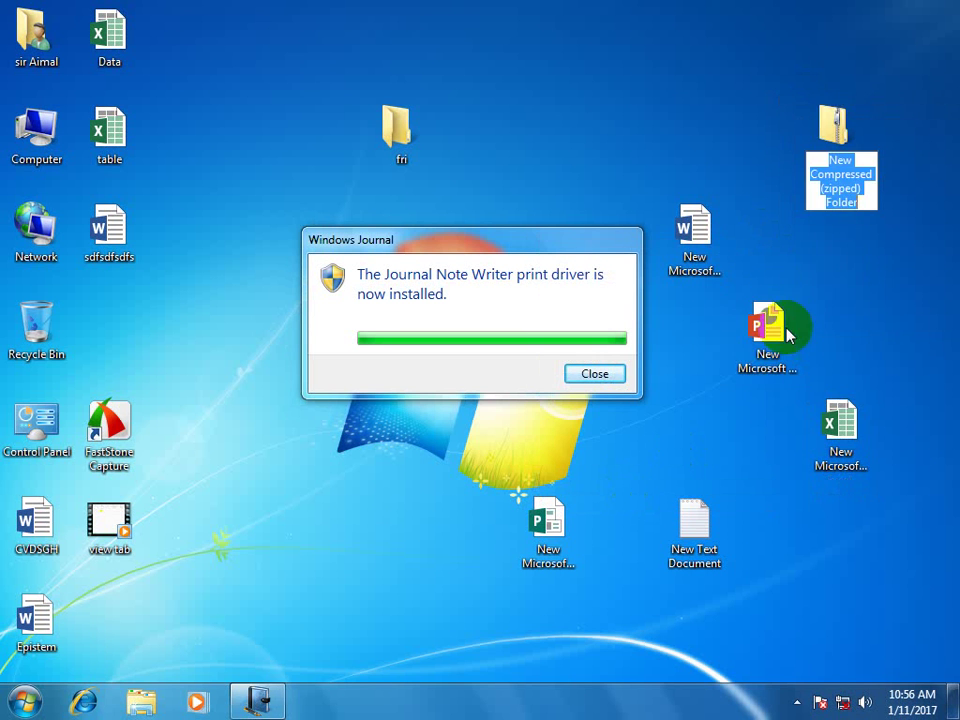
key("Return")
left_click_drag(664, 161, 845, 470)
left_click_drag(797, 485, 729, 570)
left_click_drag(697, 275, 760, 322)
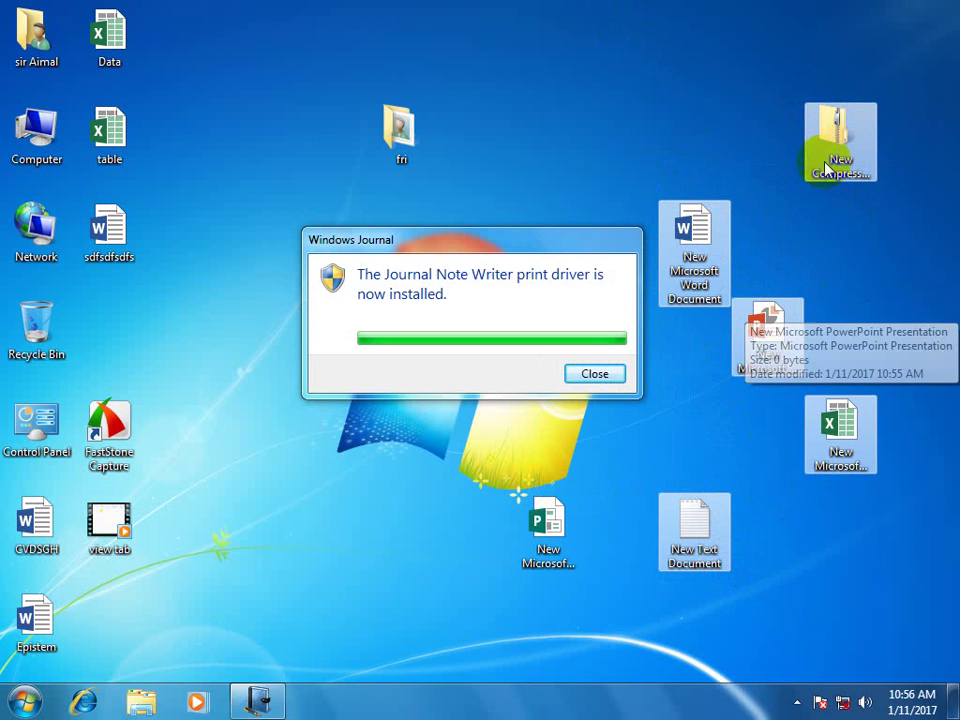
Open the zipped folder to check its contents, then close it.
left_click(835, 138)
double_click(835, 138)
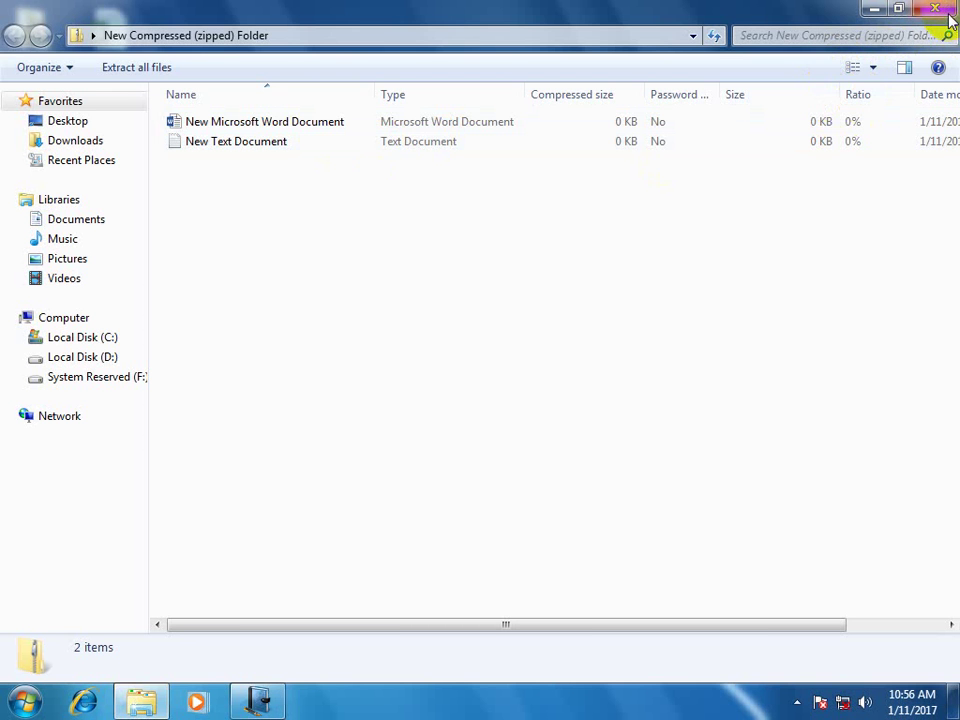
left_click(945, 10)
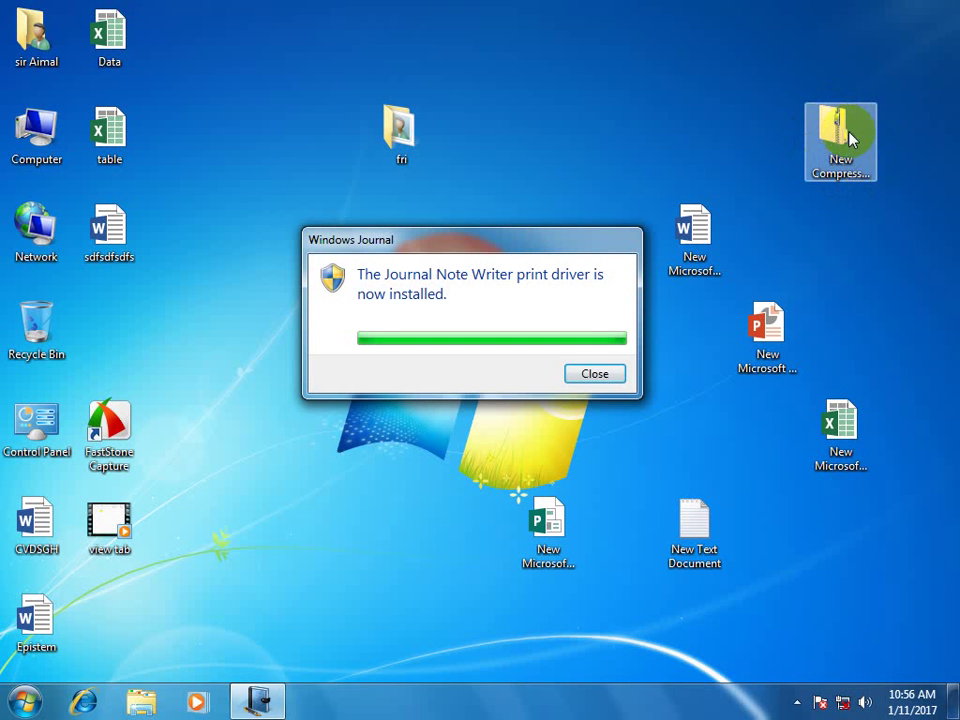
double_click(845, 133)
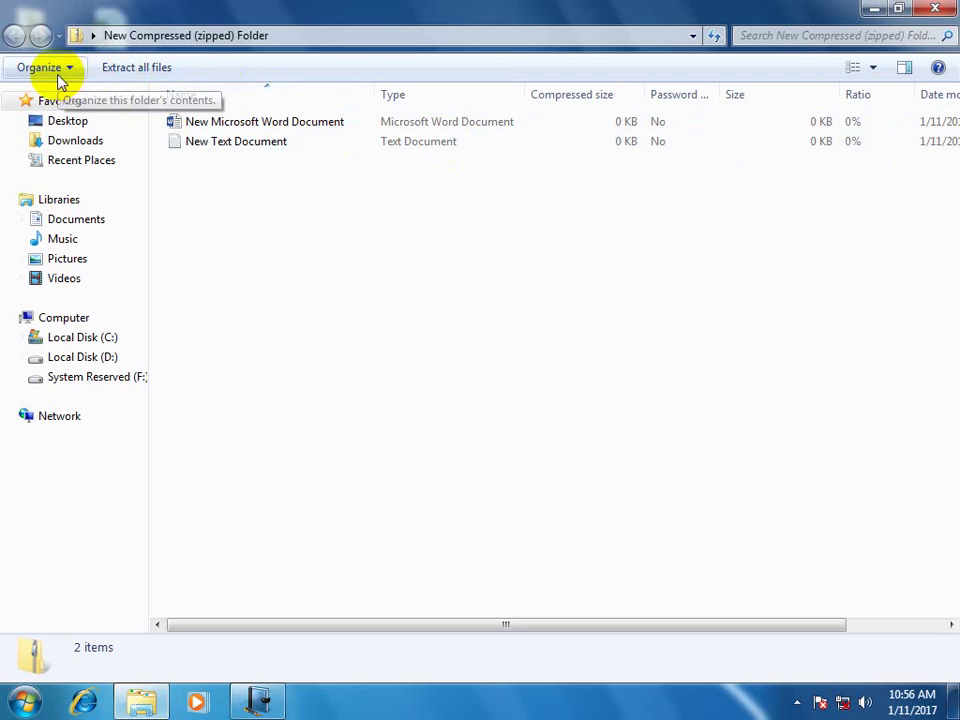
left_click(57, 79)
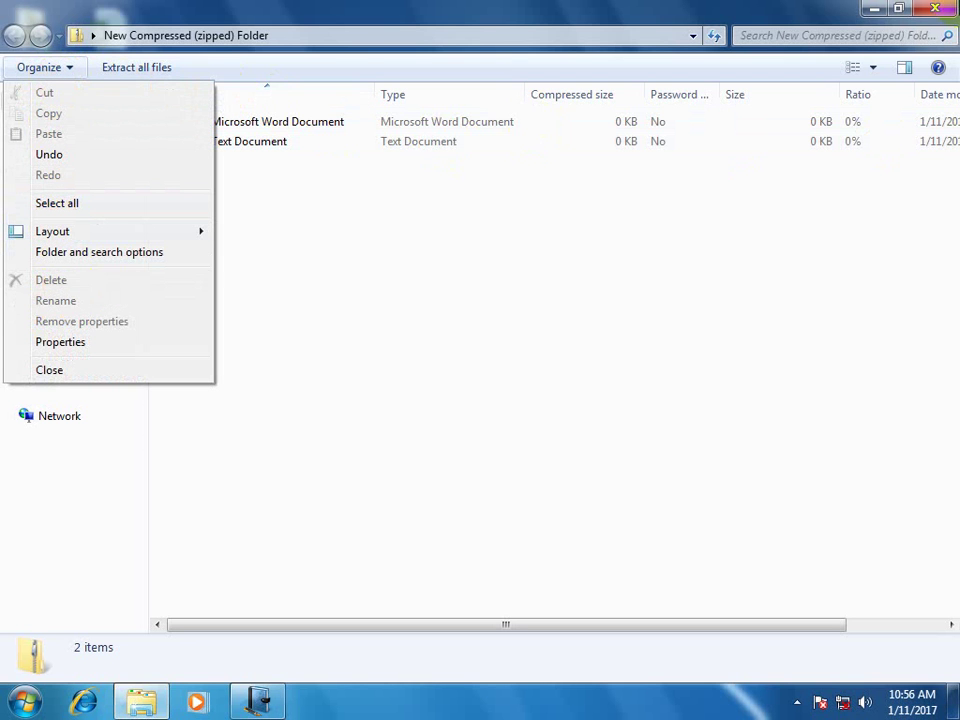
left_click(948, 10)
Copy the Excel worksheet into the zipped folder, cancelling replacement of its text document.
right_click(850, 145)
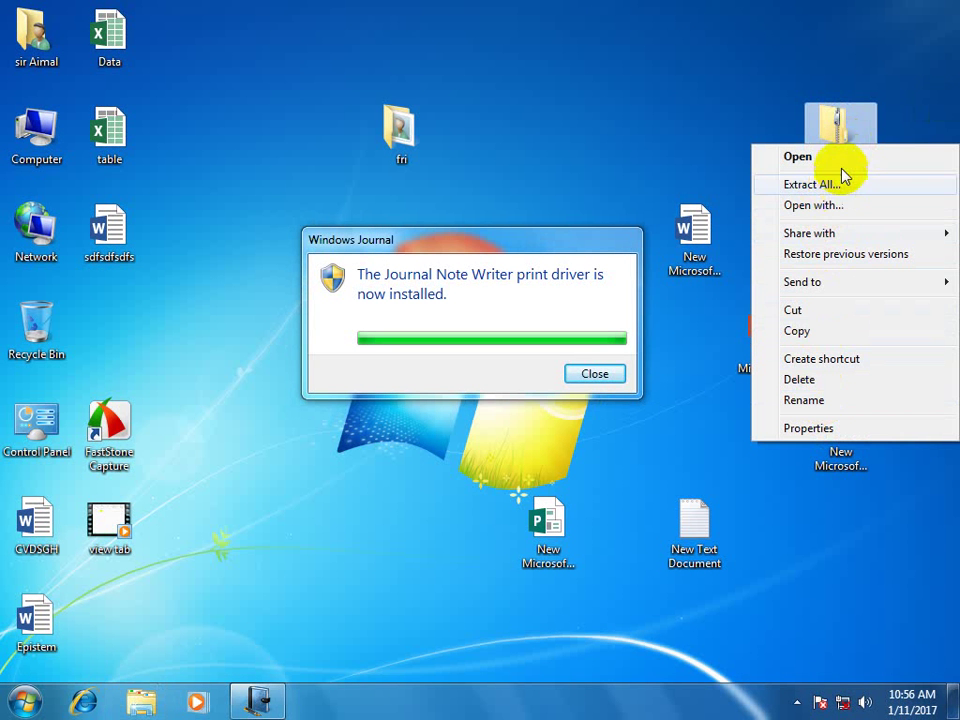
left_click(724, 65)
left_click_drag(846, 455, 843, 185)
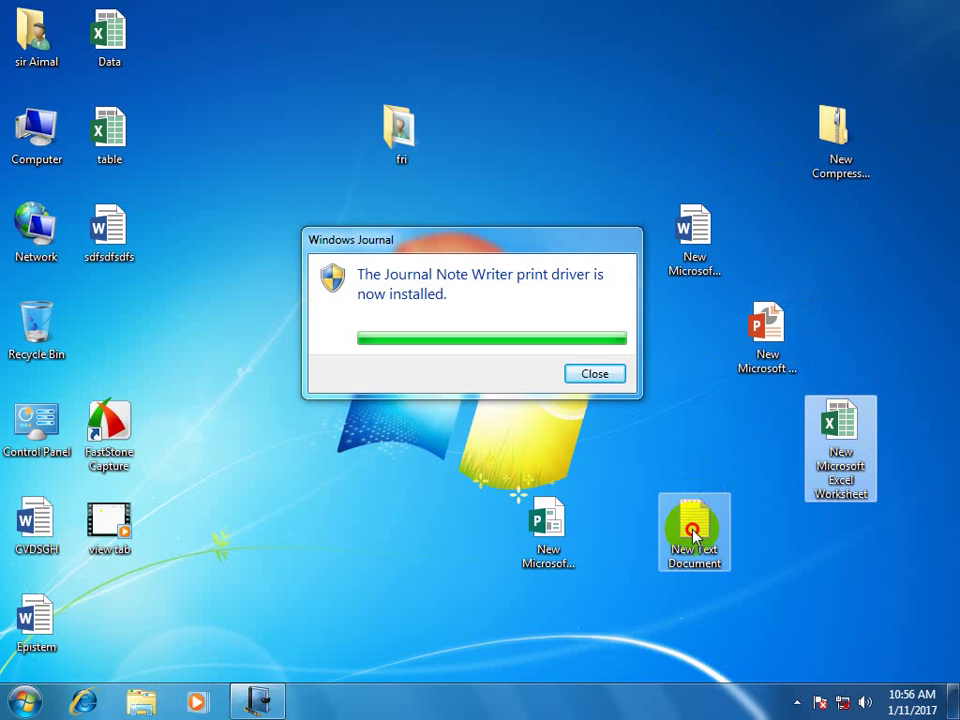
left_click_drag(692, 525, 810, 167)
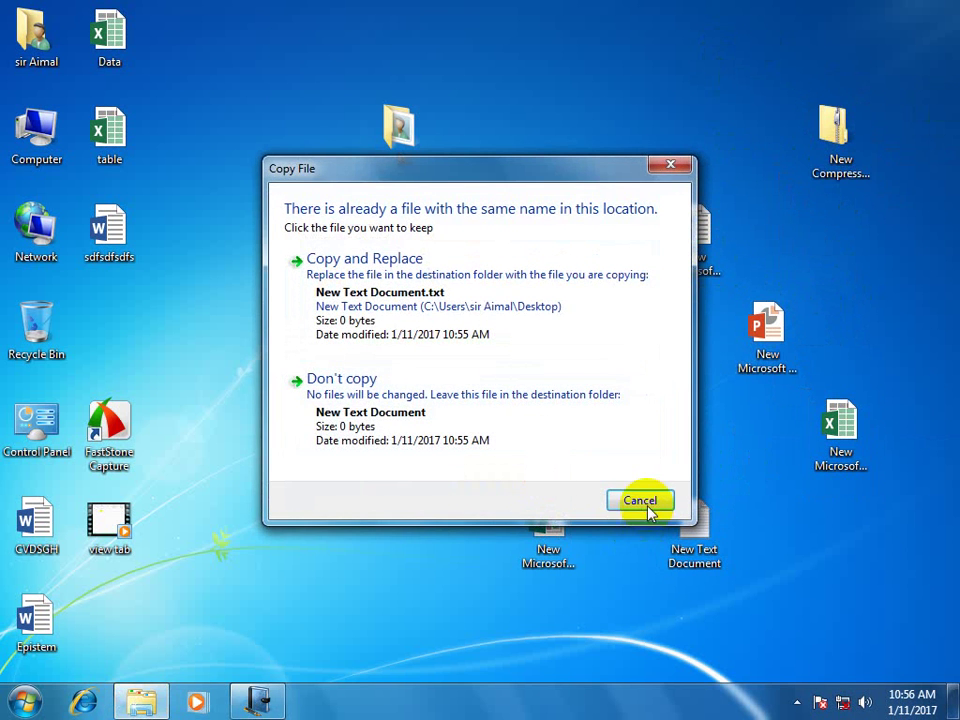
left_click(643, 500)
Extract all of the zipped folder's contents into Desktop\fri, then close the fri window.
right_click(836, 165)
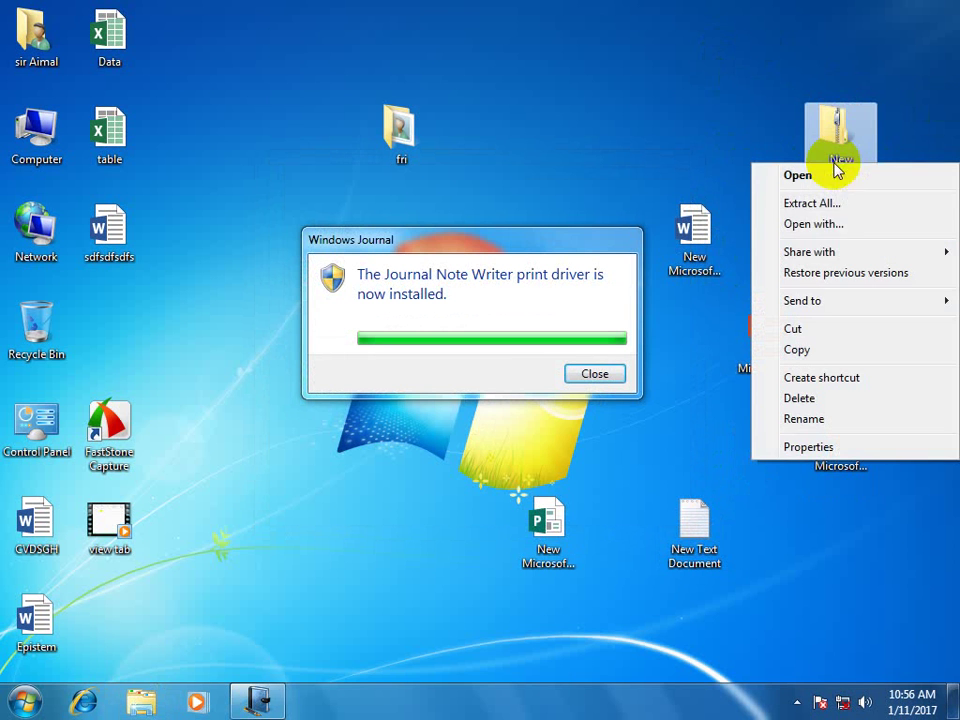
left_click(843, 212)
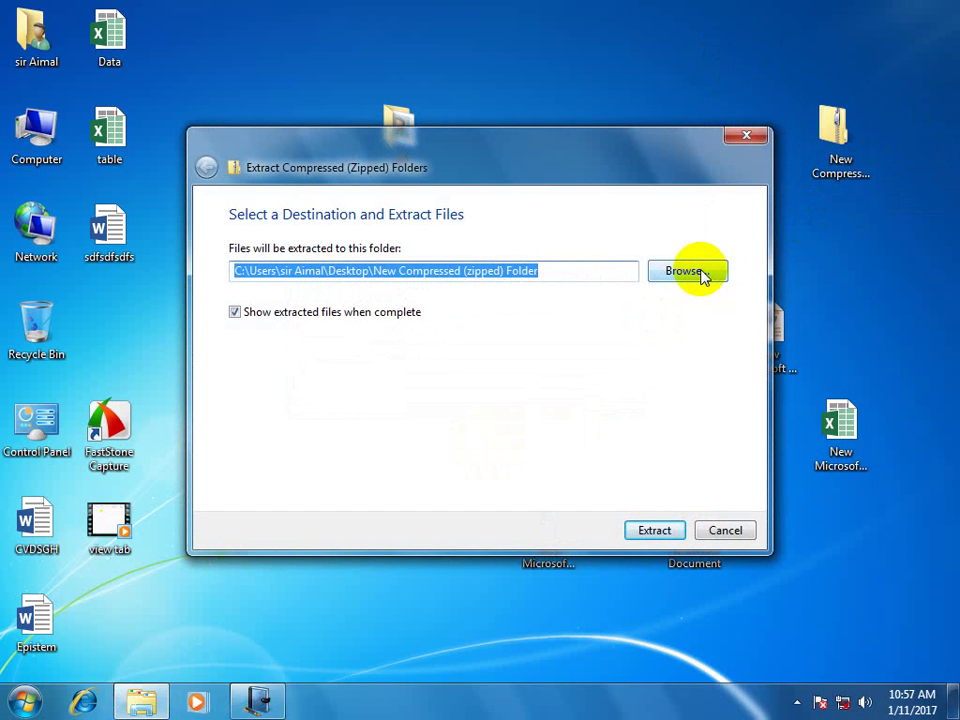
left_click_drag(422, 216, 404, 309)
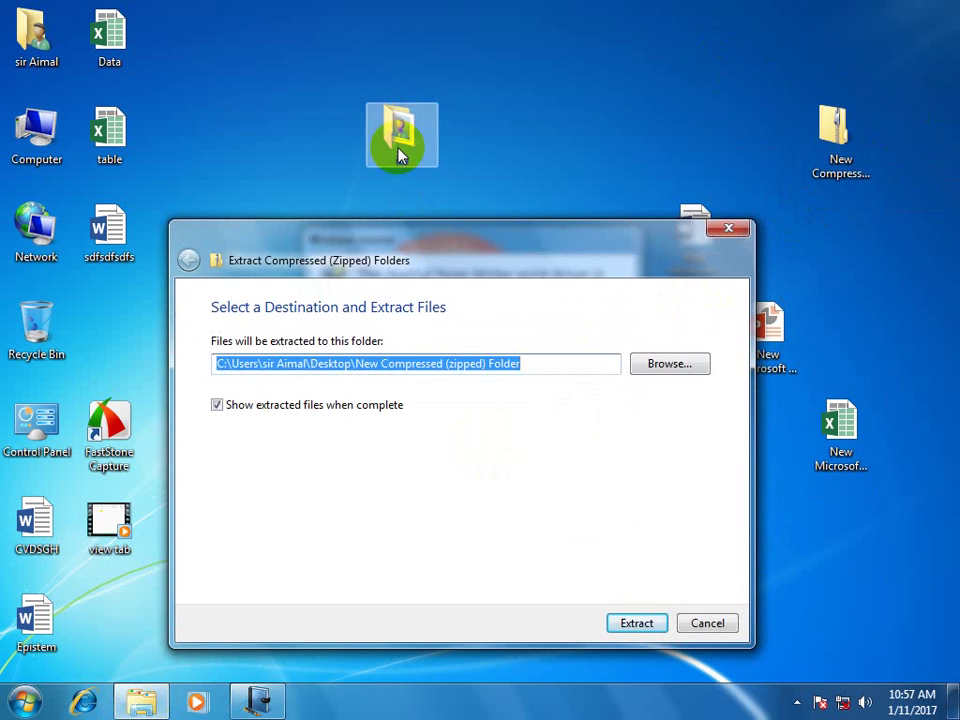
left_click(686, 366)
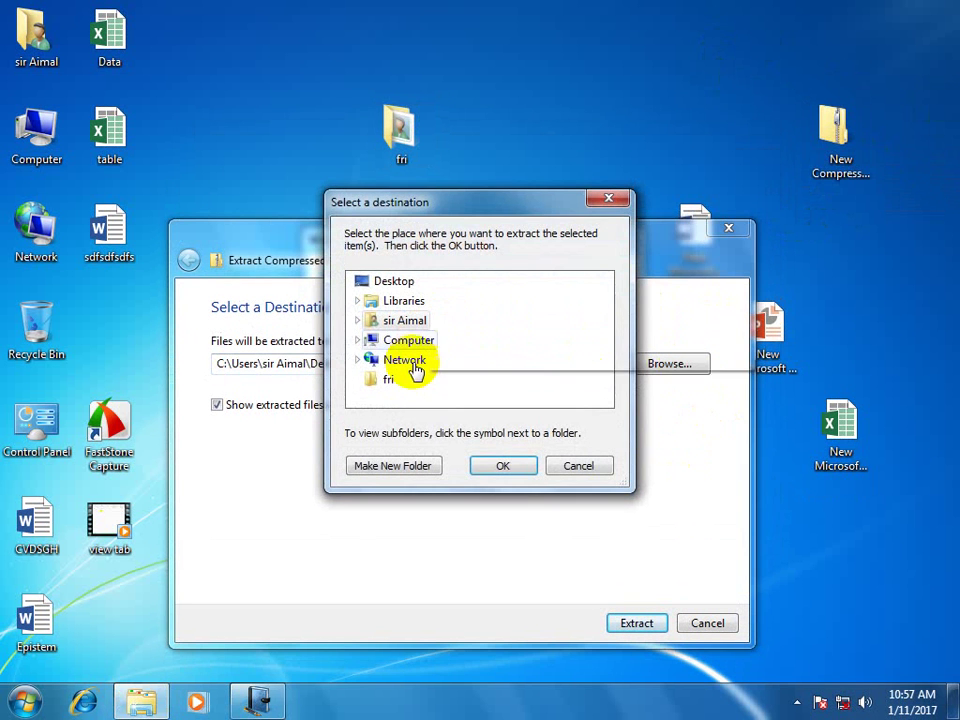
left_click(390, 381)
left_click(508, 468)
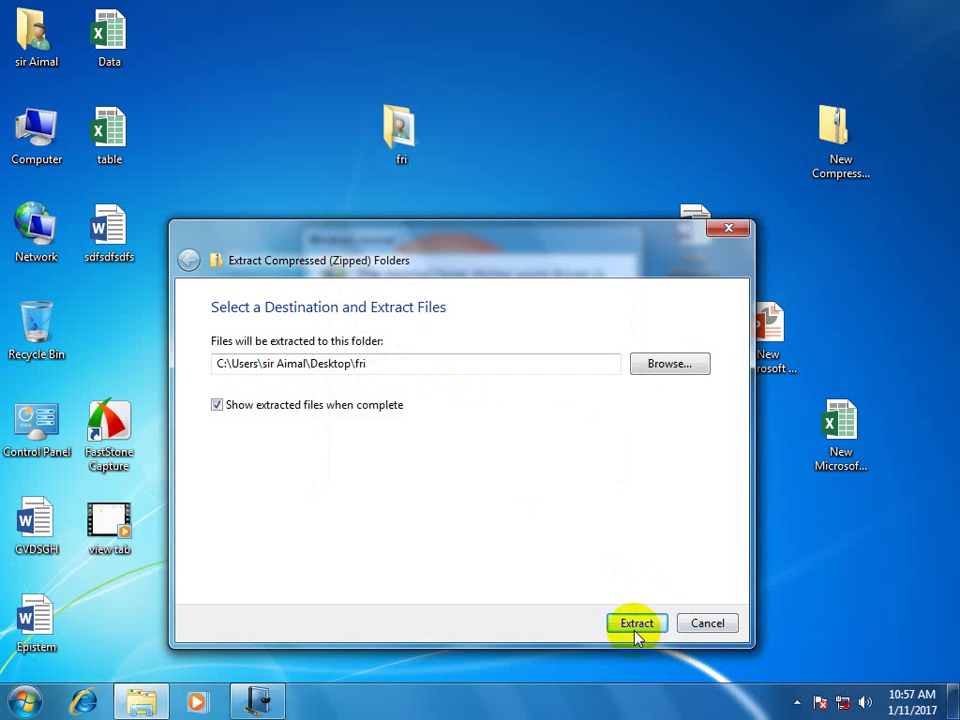
left_click(636, 623)
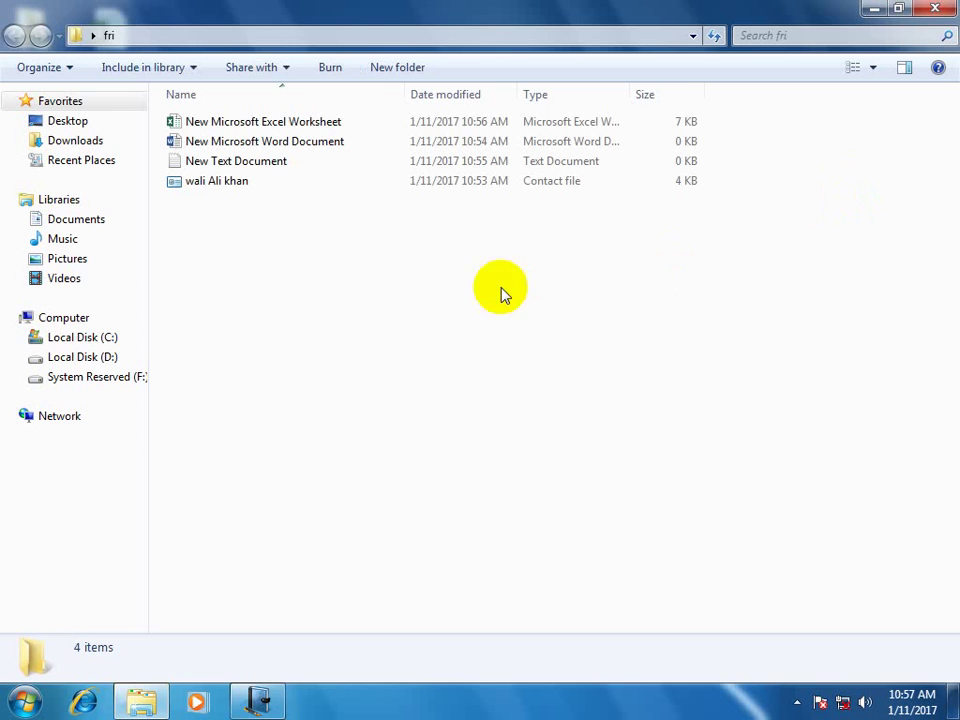
left_click(950, 10)
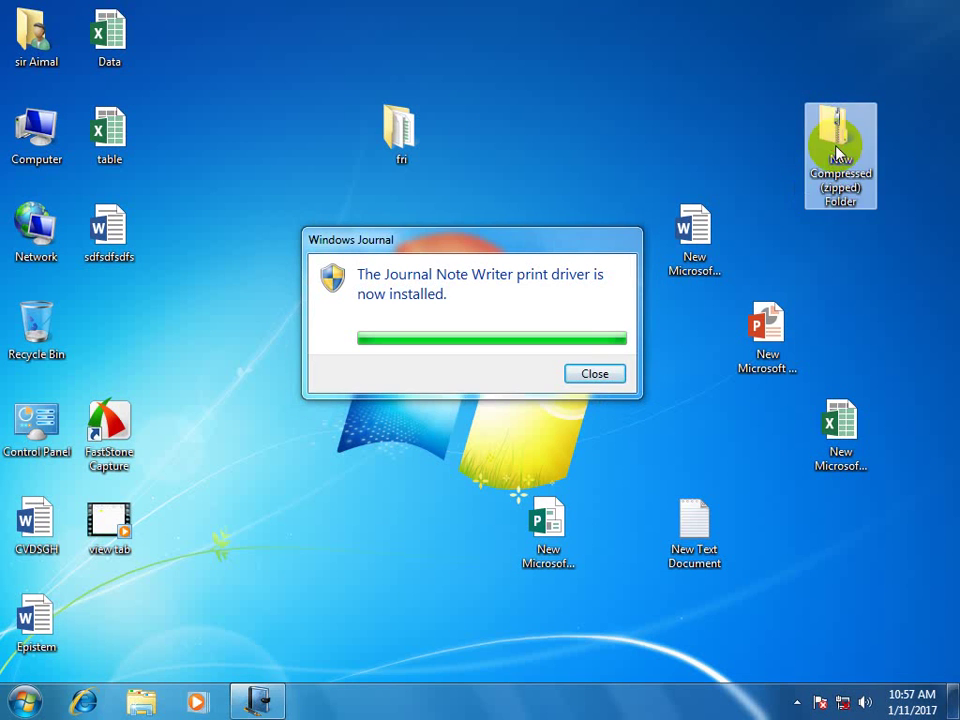
Open the zipped folder, view its text document, then close both windows.
double_click(836, 150)
double_click(294, 161)
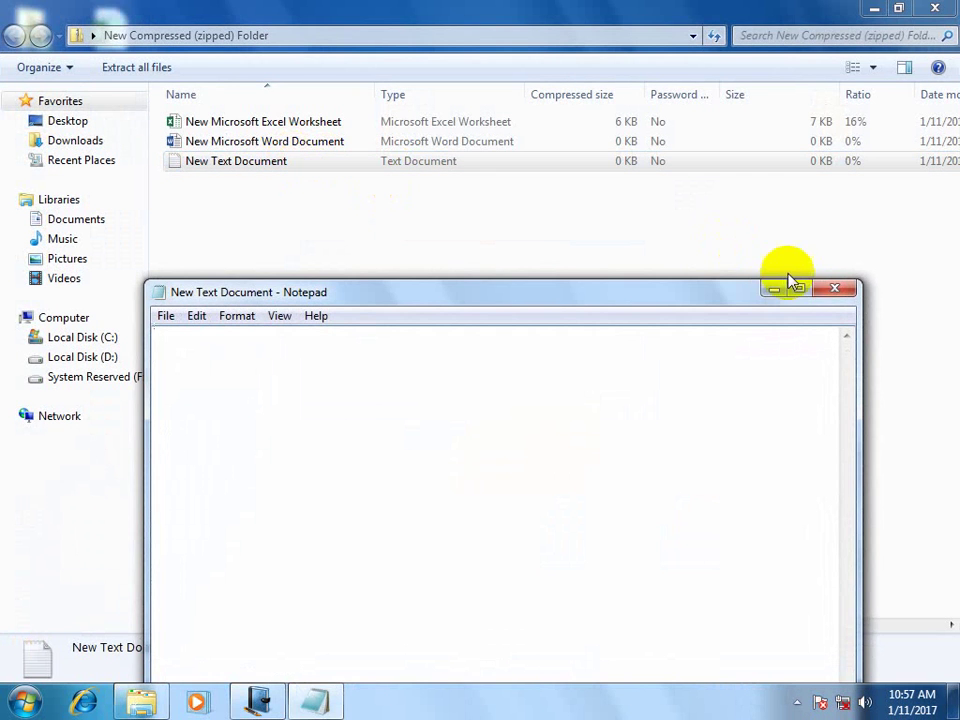
left_click(835, 291)
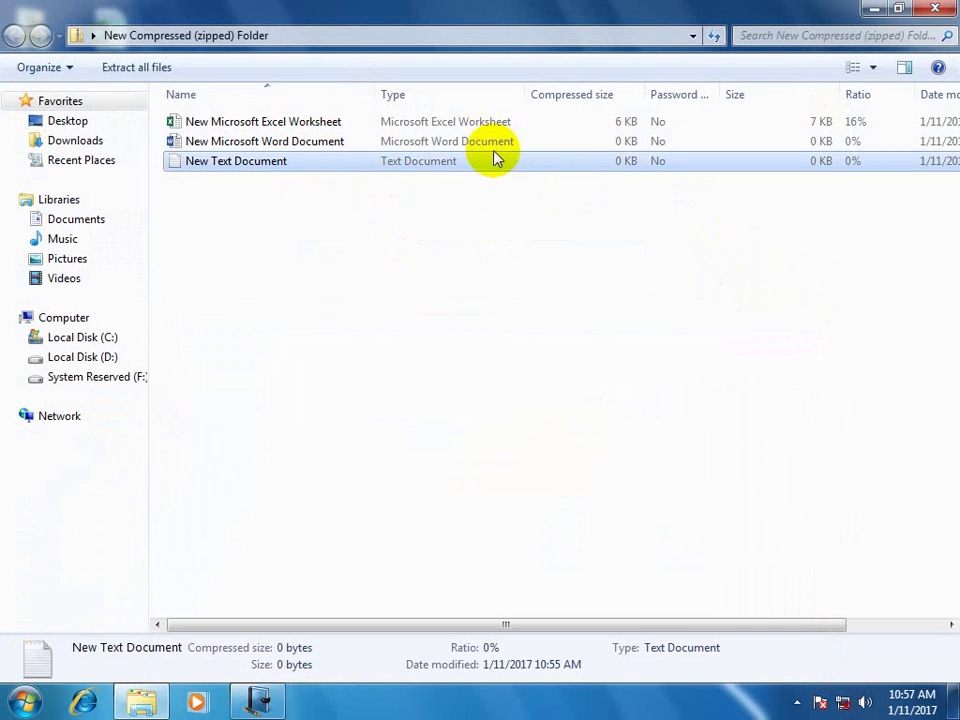
left_click(935, 9)
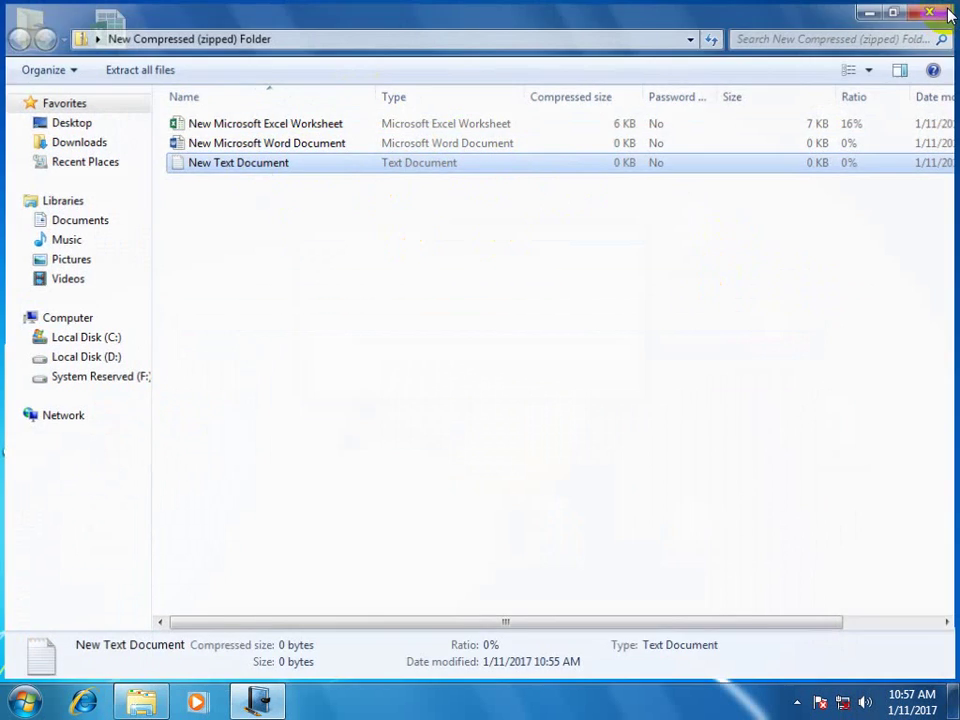
Open the fri folder to inspect the extracted files, then close it.
right_click(835, 155)
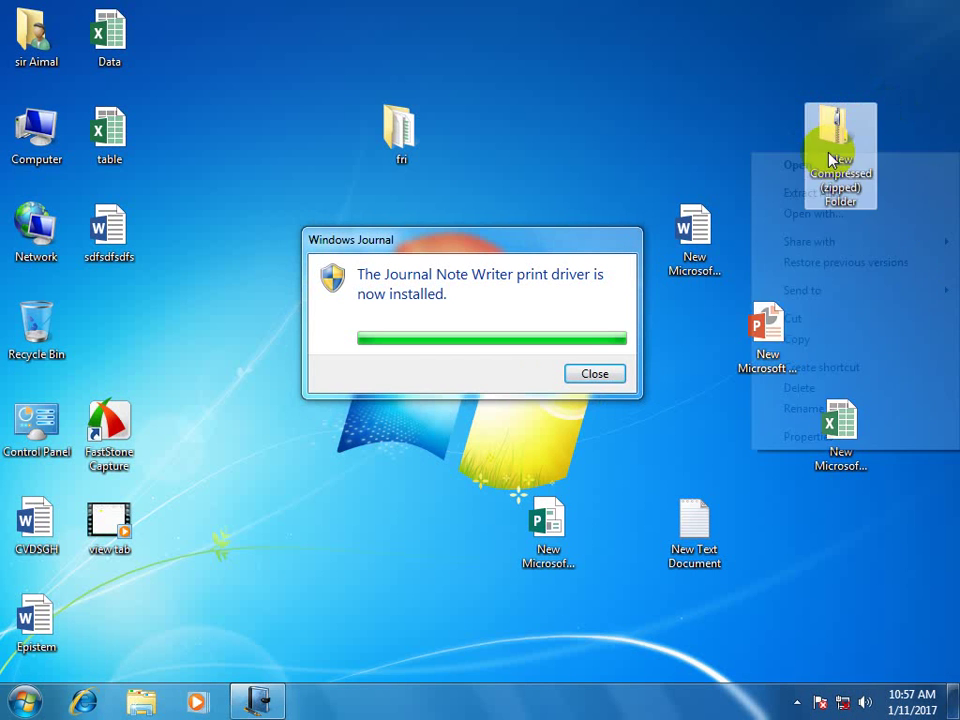
left_click(393, 147)
double_click(393, 147)
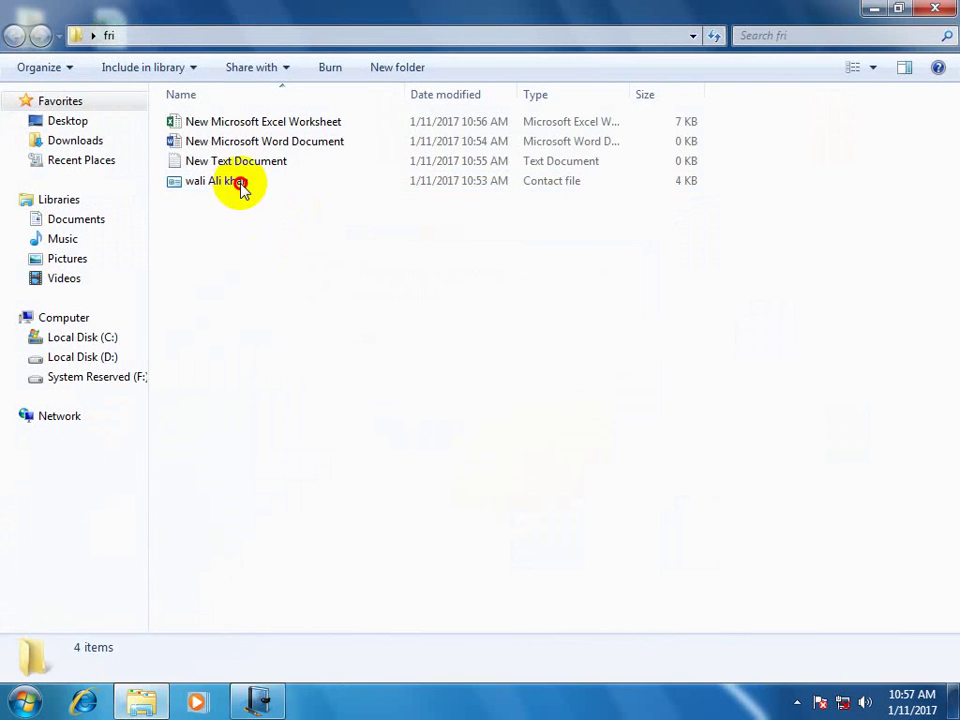
left_click_drag(284, 246, 216, 133)
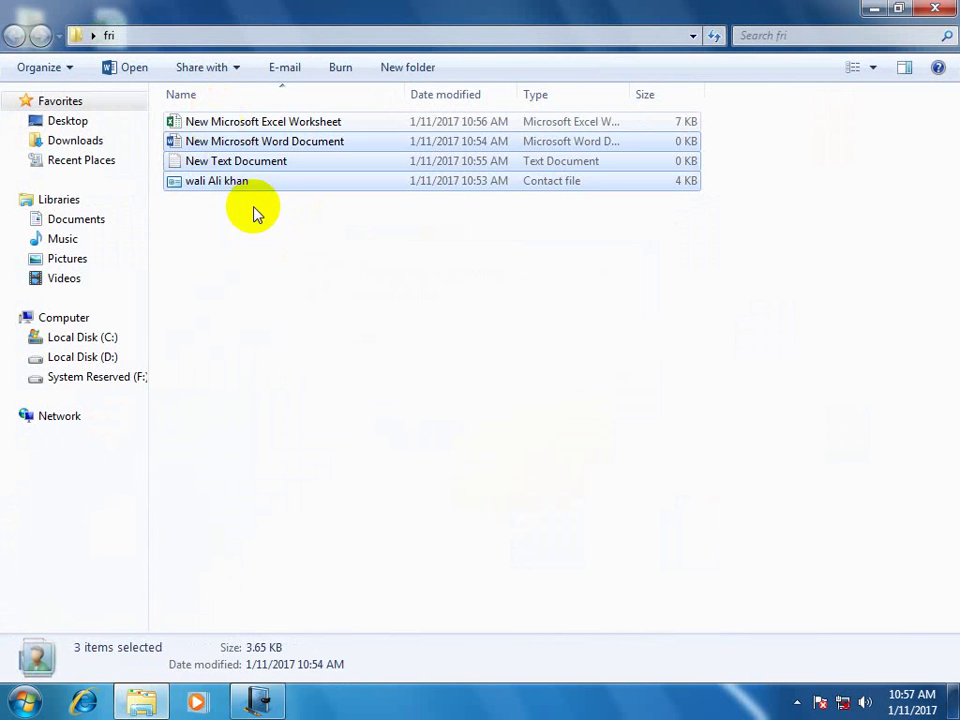
left_click(253, 212)
left_click(935, 10)
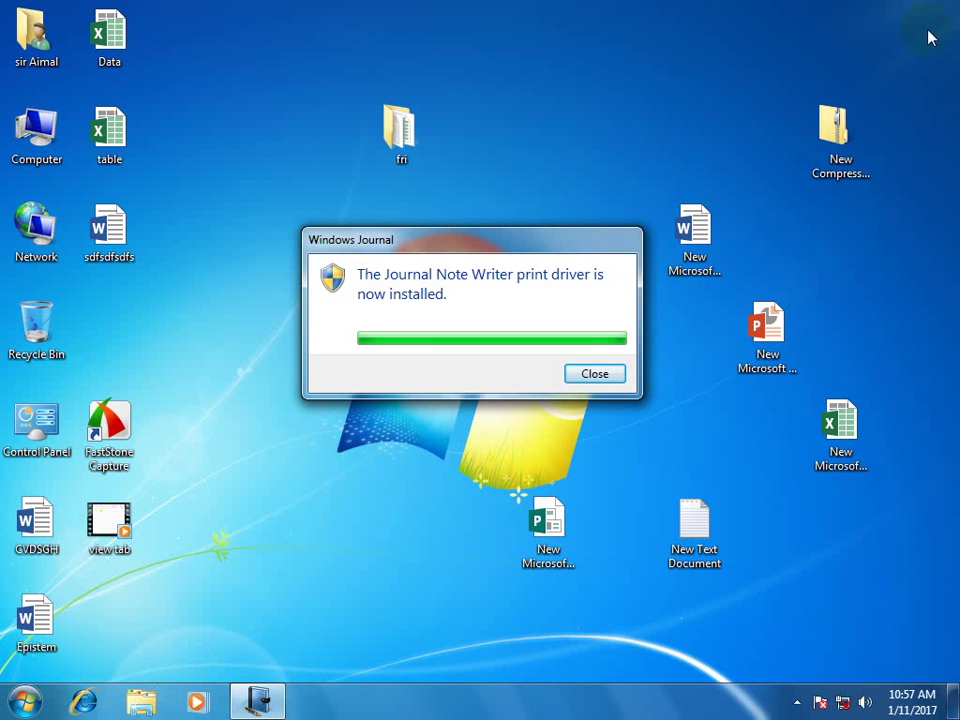
Create a New Briefcase on the desktop.
right_click(648, 72)
mouse_move(707, 214)
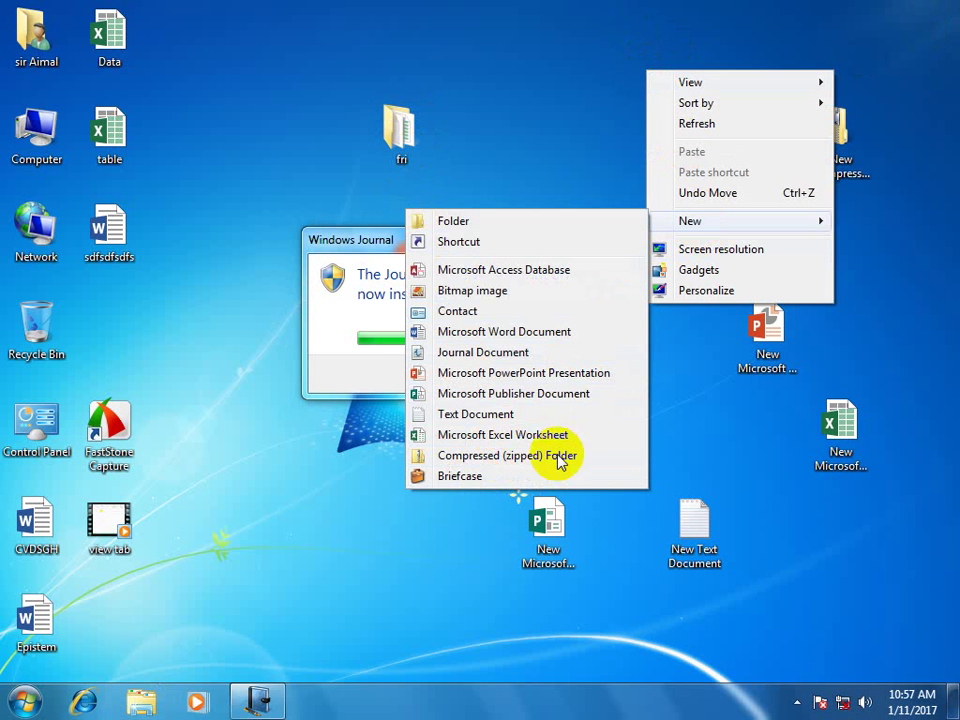
left_click(490, 487)
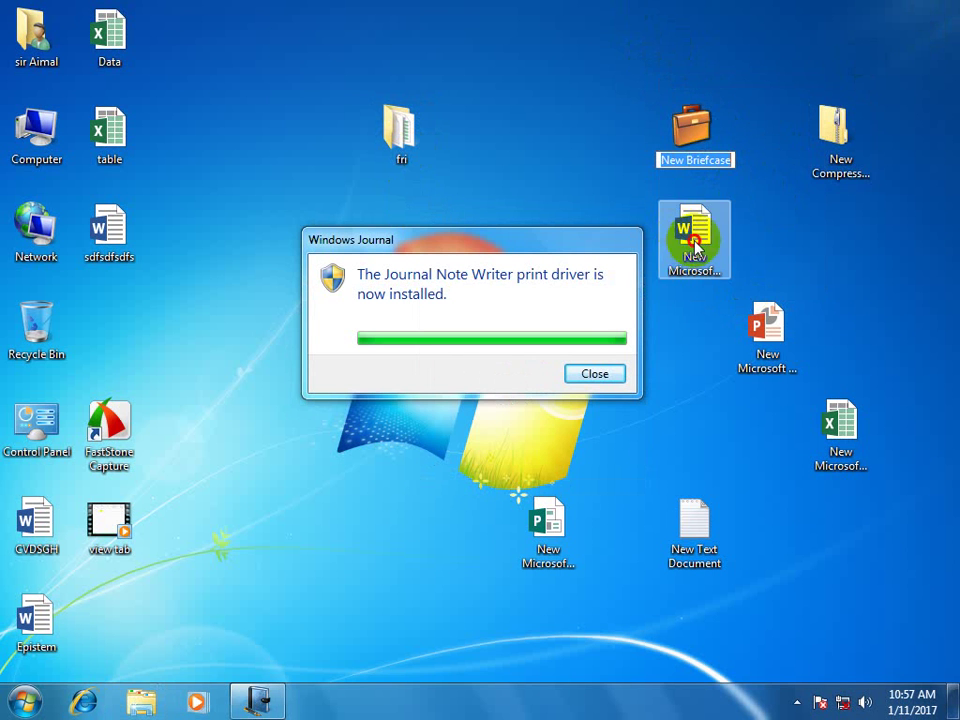
Copy the Word, PowerPoint and Excel files into the briefcase, then open and close it.
left_click_drag(695, 245, 697, 168)
left_click_drag(760, 321, 695, 160)
left_click_drag(836, 425, 697, 152)
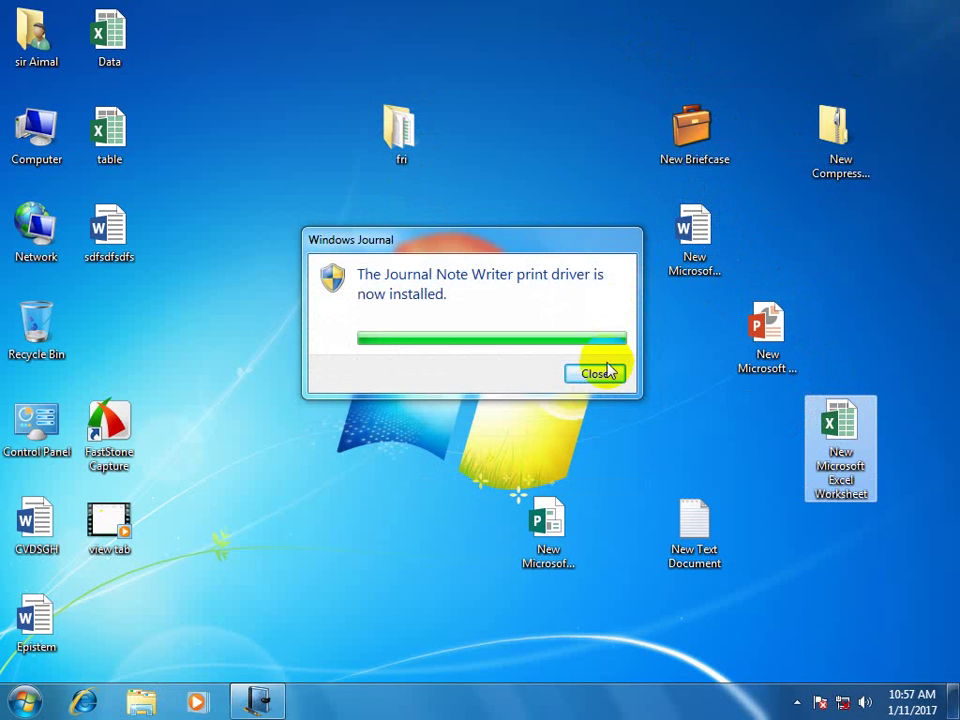
left_click(604, 376)
double_click(695, 168)
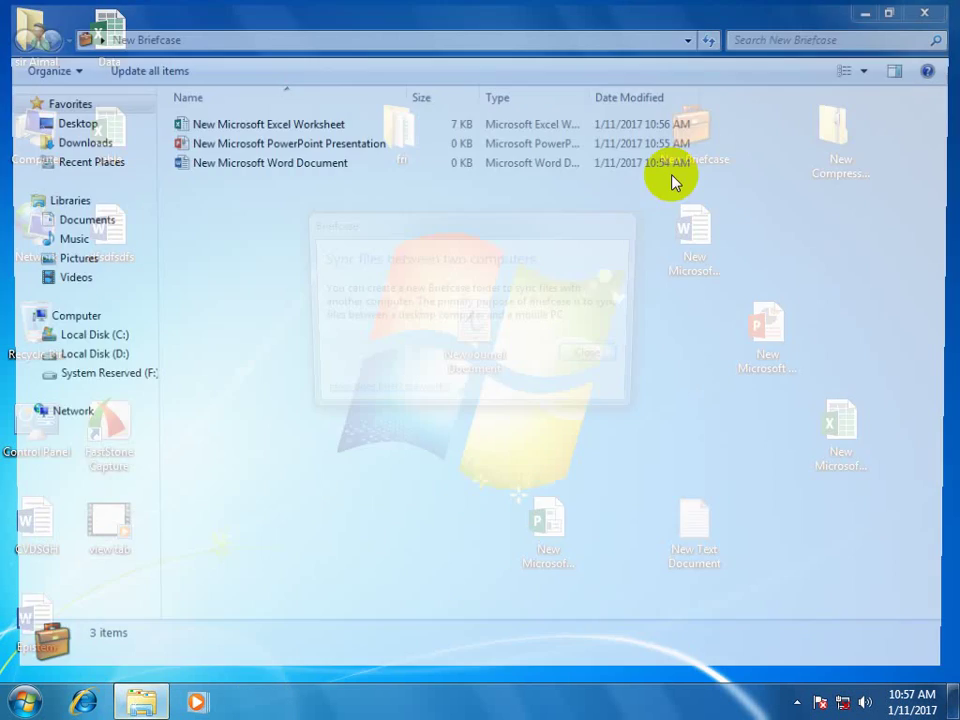
left_click(603, 365)
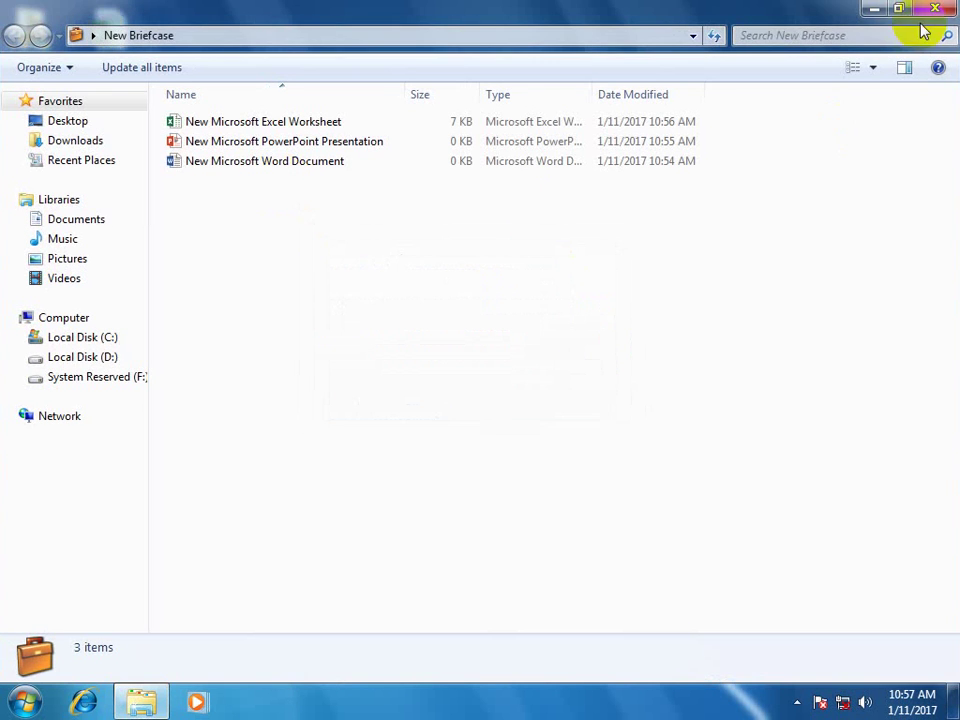
left_click(935, 8)
Open Screen Resolution from the desktop's right-click menu.
right_click(491, 96)
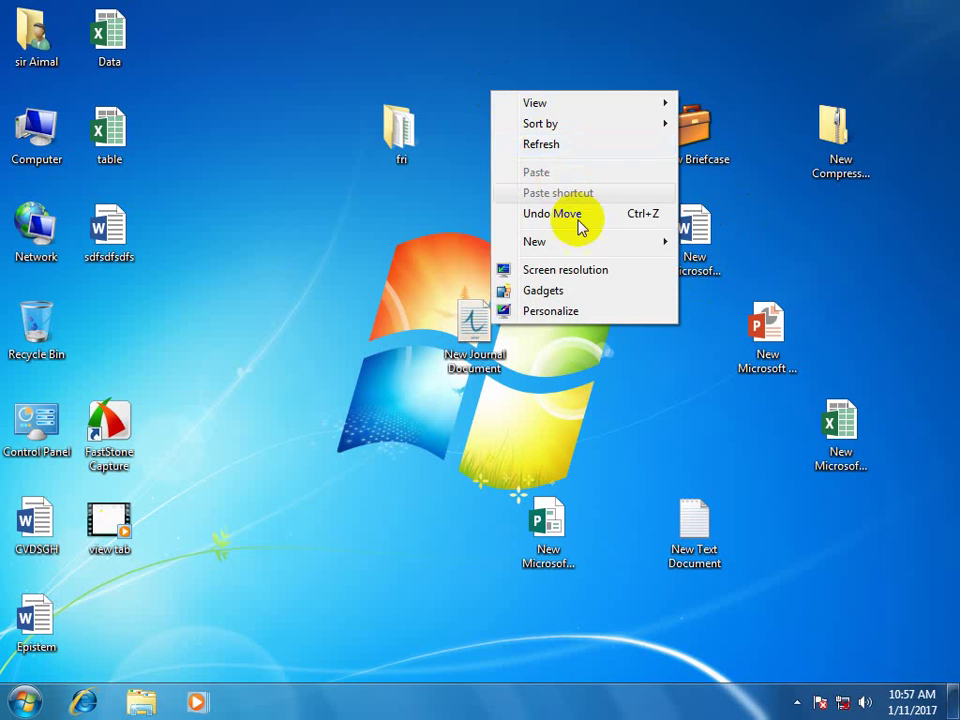
mouse_move(571, 246)
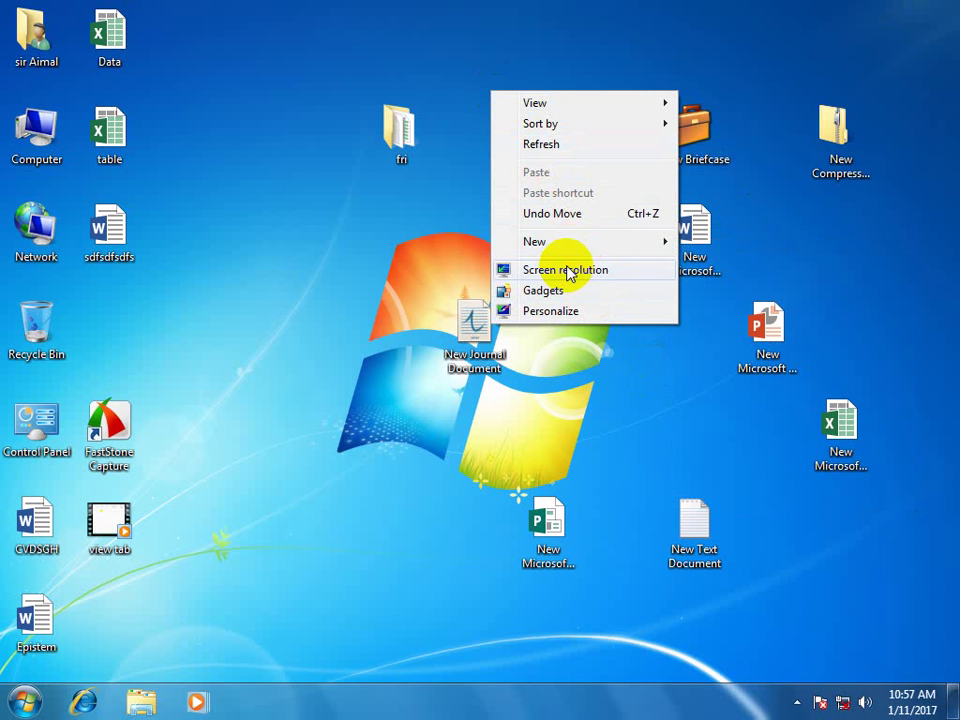
left_click(565, 270)
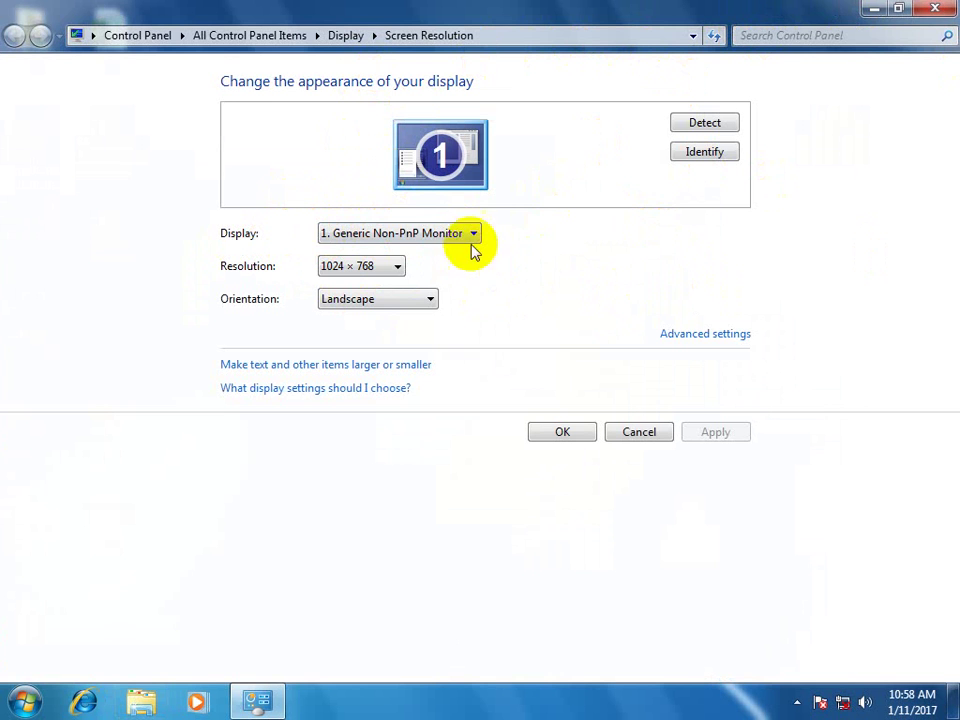
Lower the resolution to 800 × 600, apply and keep it, then close the window.
left_click(450, 240)
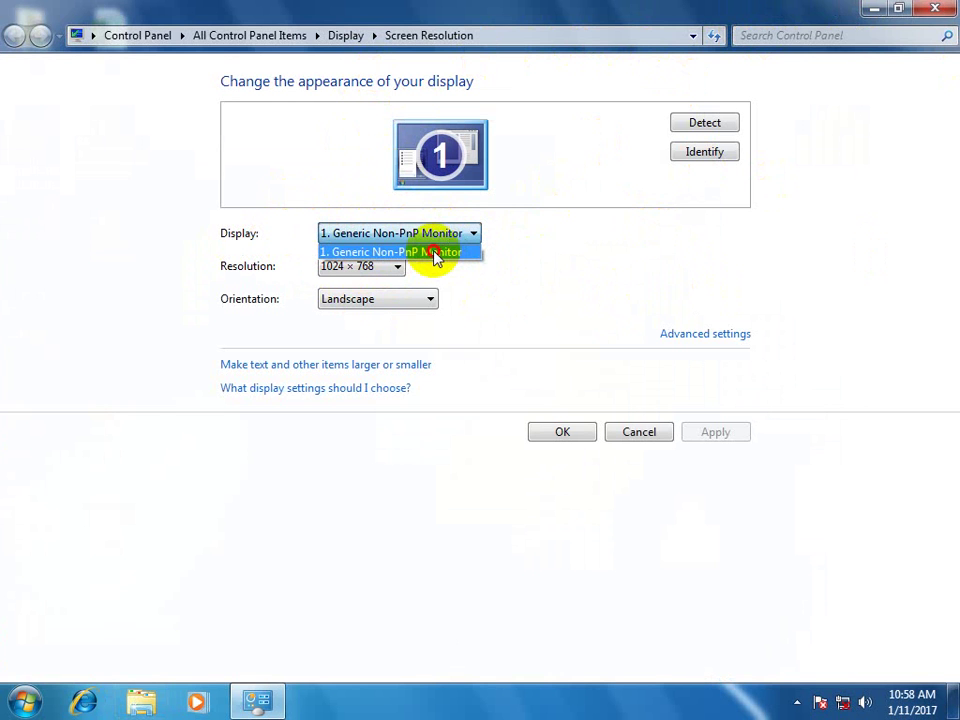
left_click(437, 255)
left_click(453, 233)
left_click(451, 252)
left_click(385, 268)
left_click(385, 268)
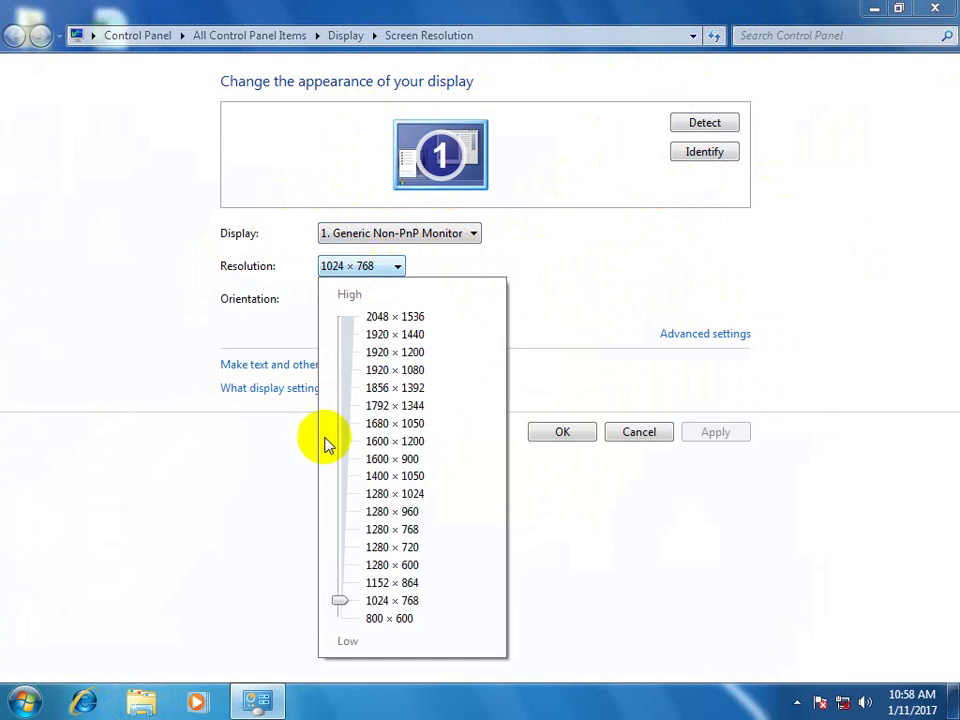
left_click_drag(335, 612, 341, 621)
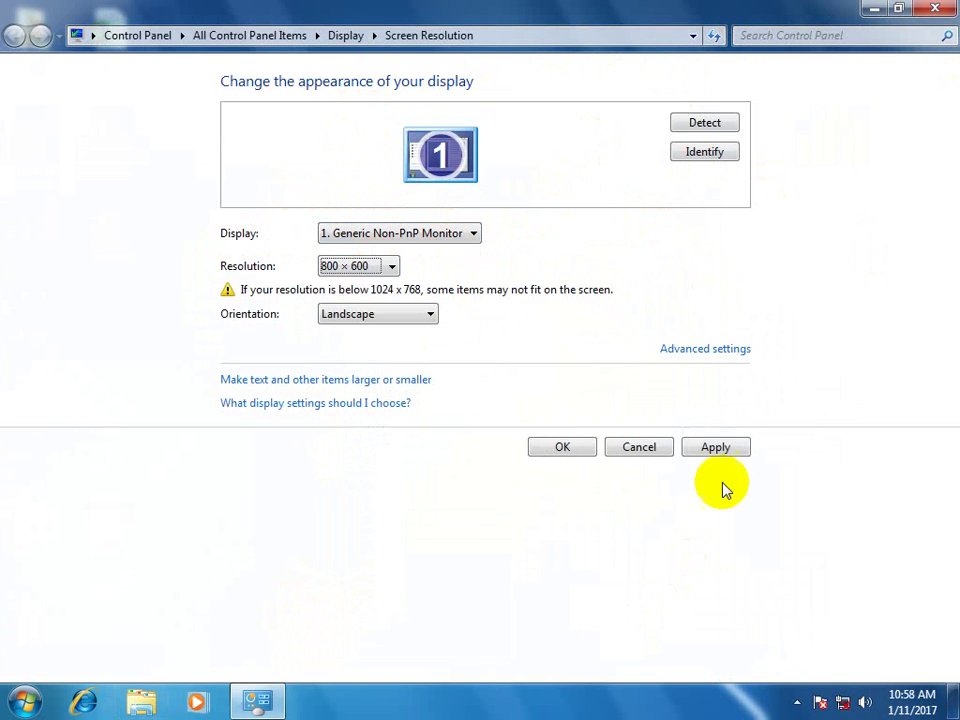
left_click(718, 448)
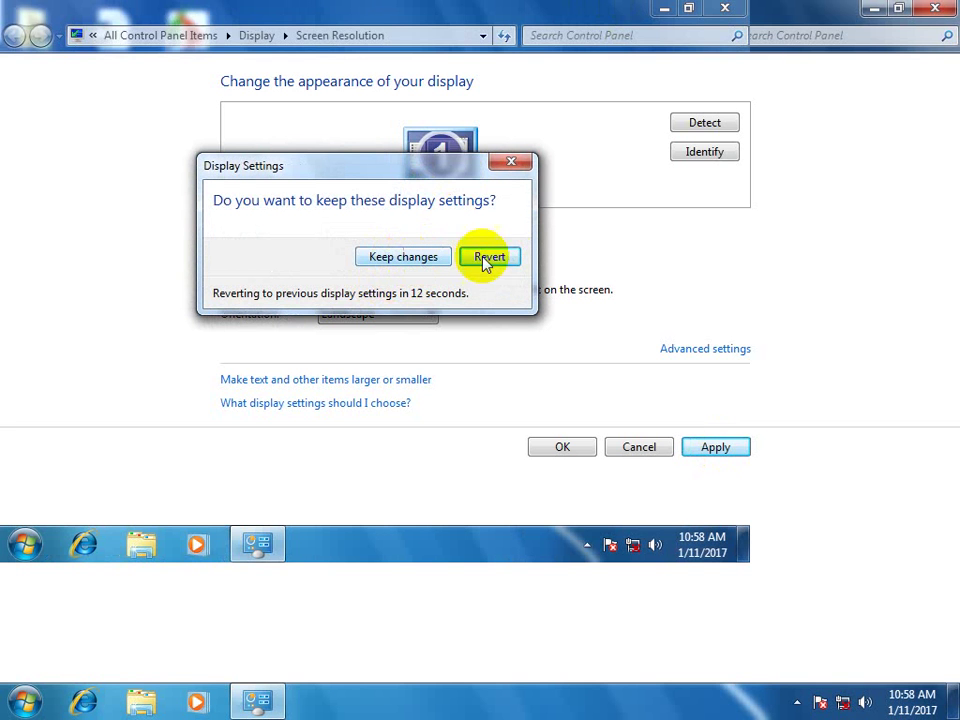
left_click(405, 258)
left_click(662, 10)
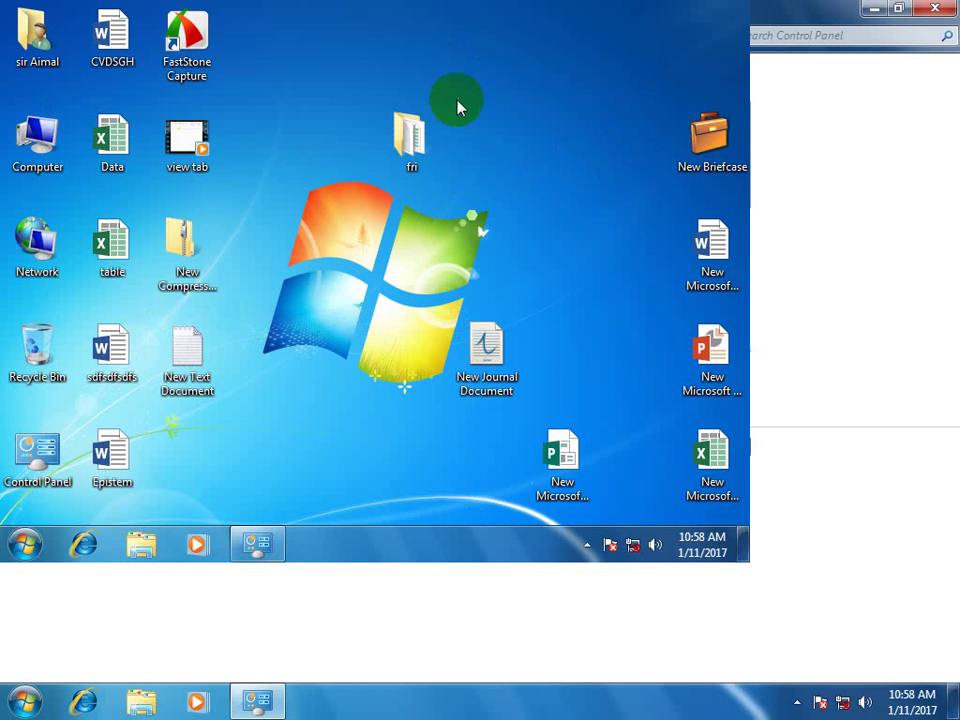
Reopen Screen Resolution and raise the resolution to 1024 × 768, applying and keeping it.
left_click(257, 545)
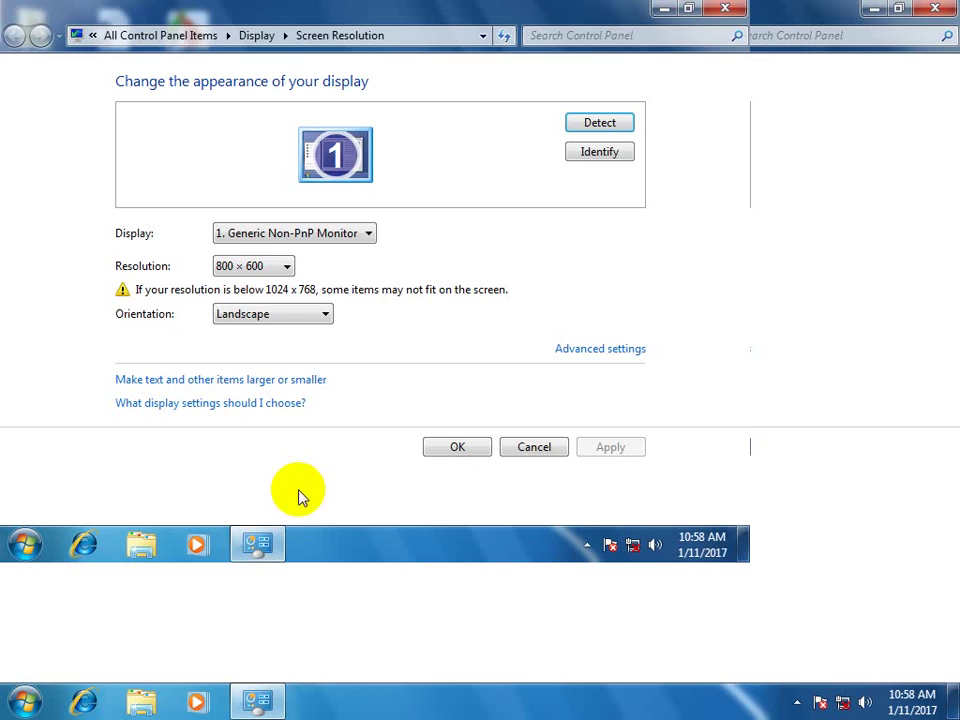
left_click(261, 268)
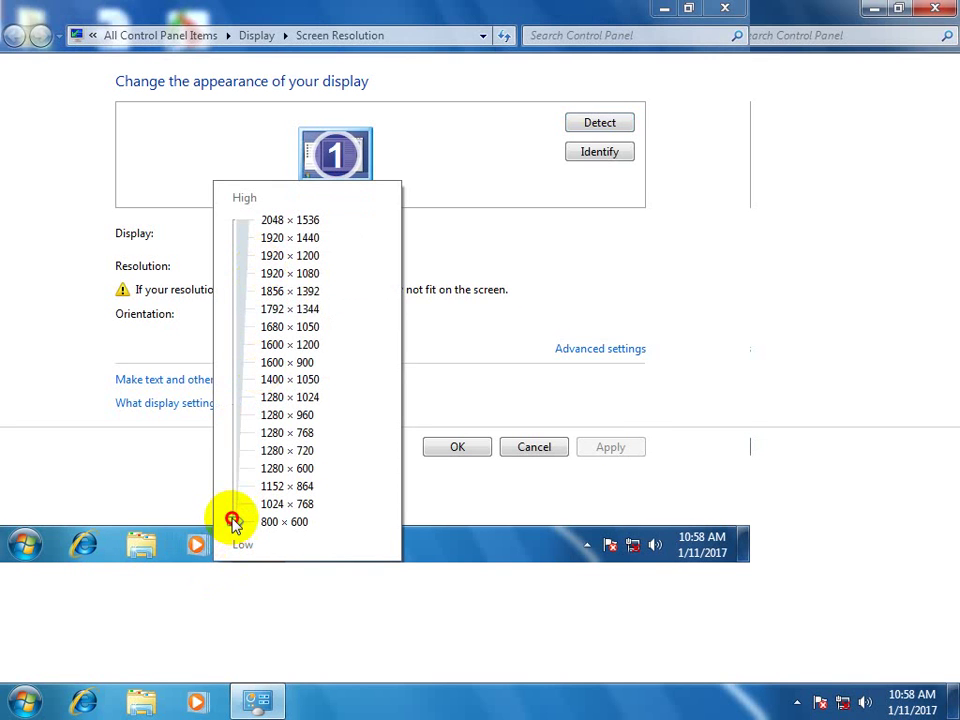
left_click_drag(231, 516, 235, 508)
left_click(630, 440)
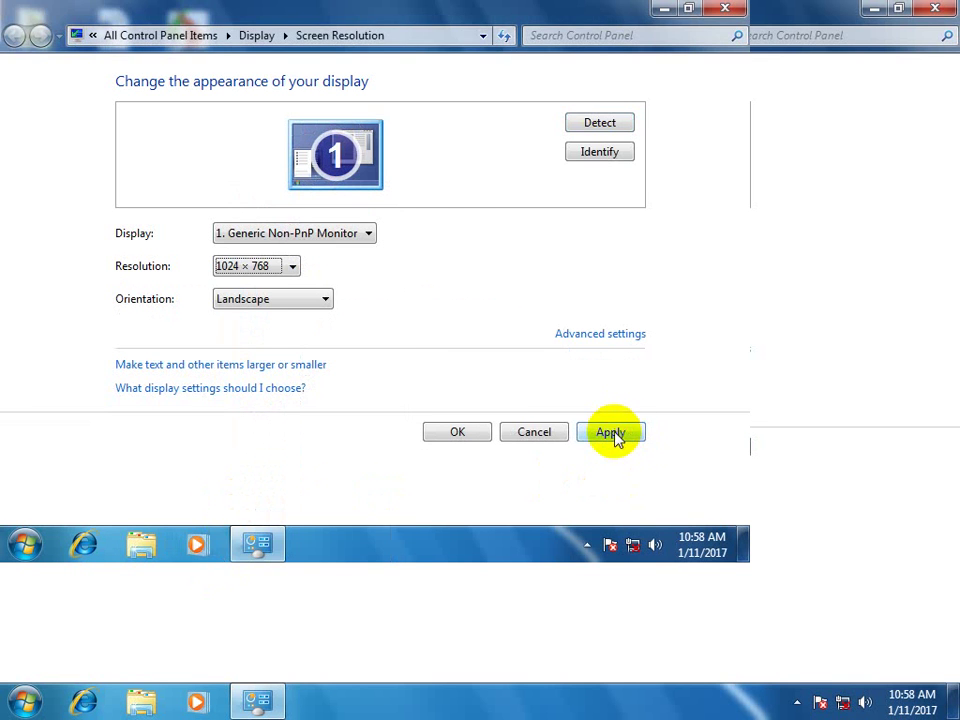
left_click(614, 436)
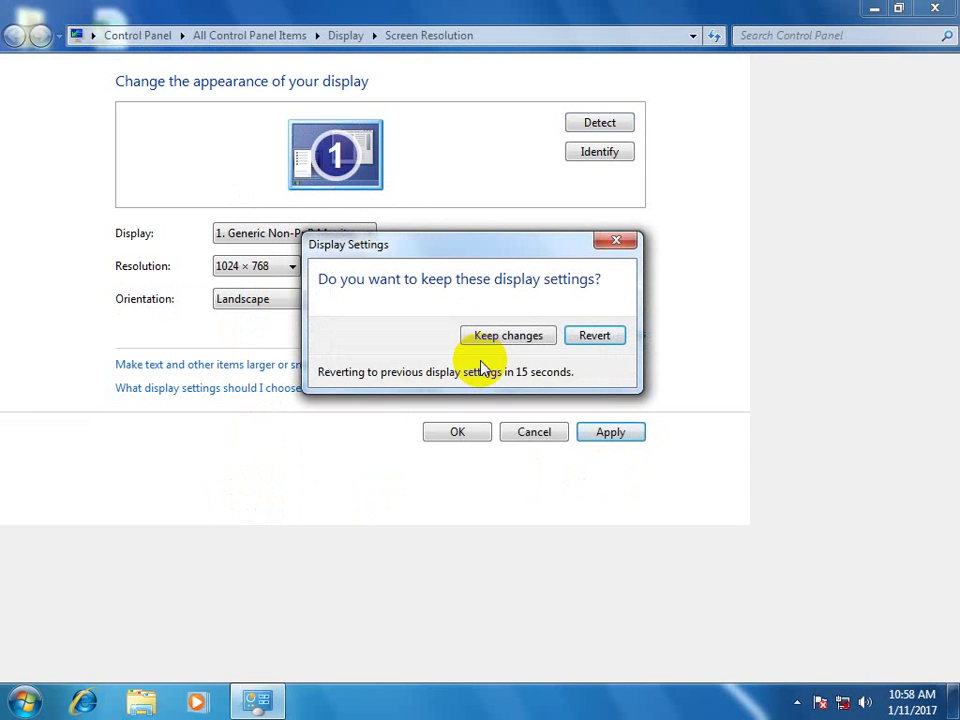
left_click(487, 340)
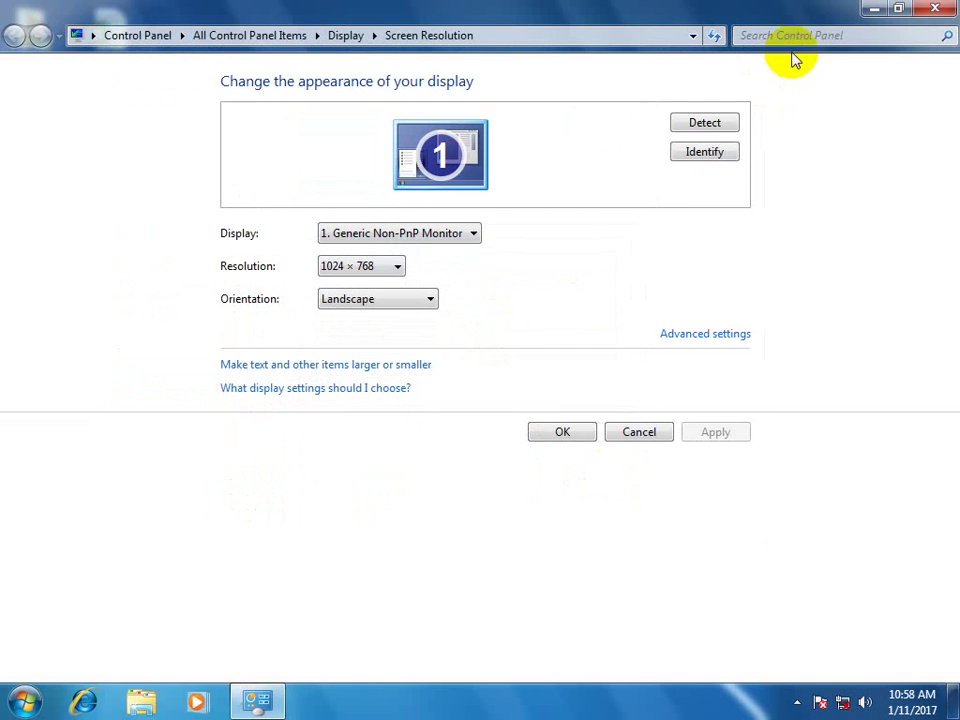
Minimize and restore the window, then review the resolution list without changing it.
left_click(874, 8)
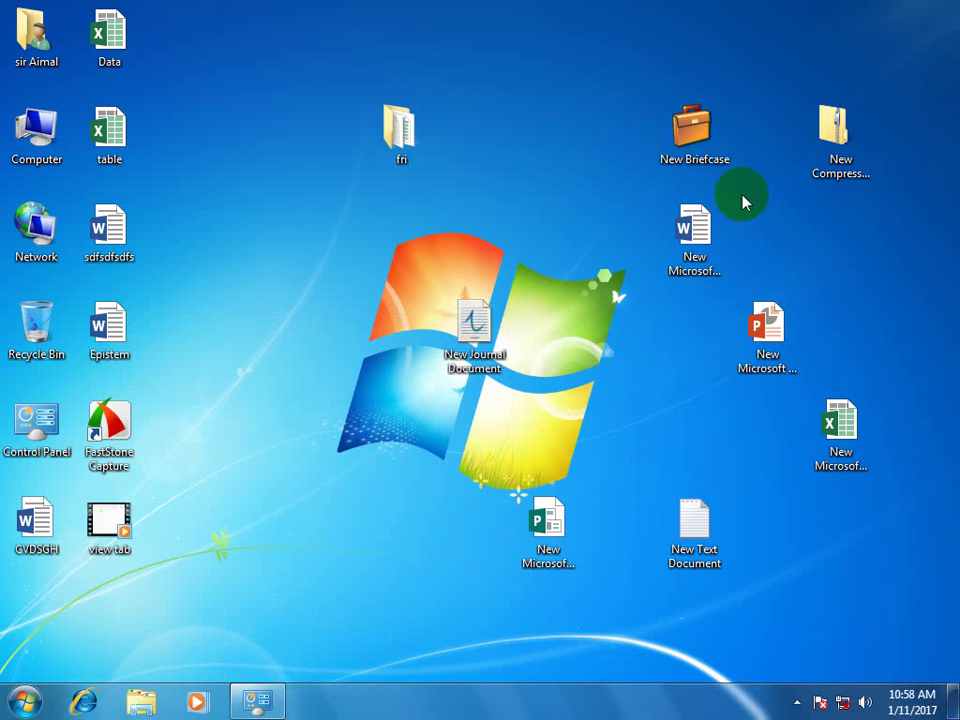
left_click(256, 700)
left_click(396, 266)
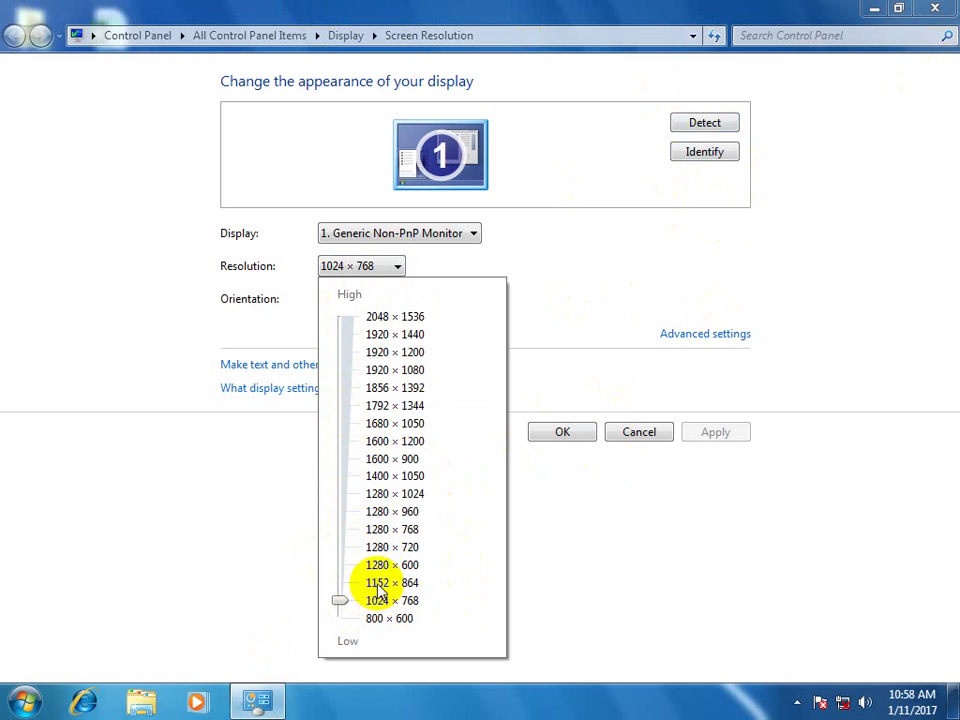
left_click(587, 579)
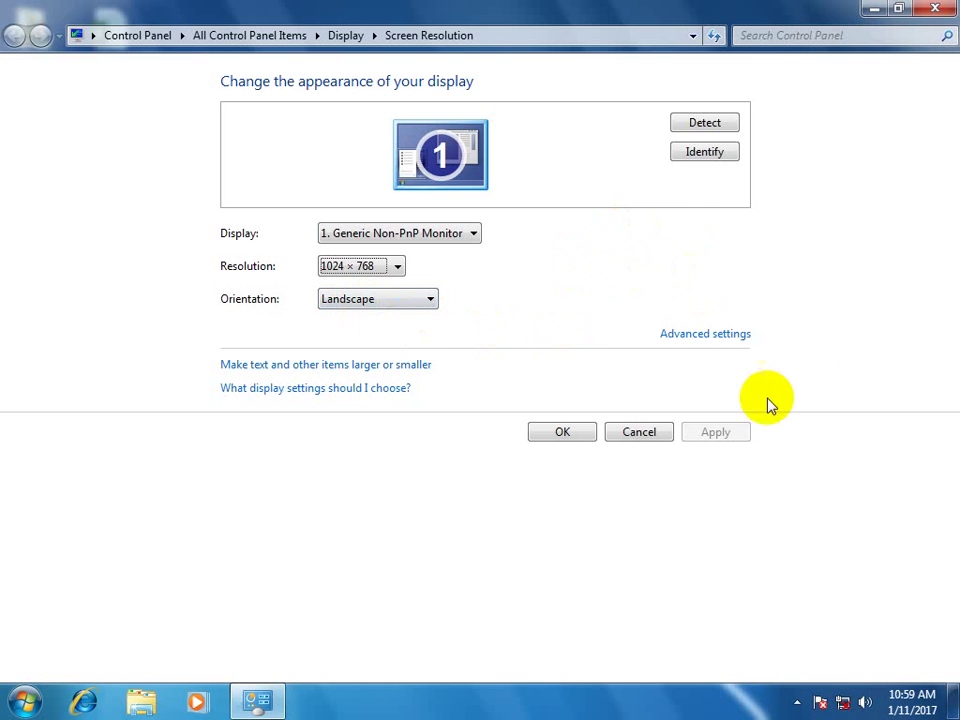
Apply Portrait orientation, then revert it at the confirmation.
left_click(428, 300)
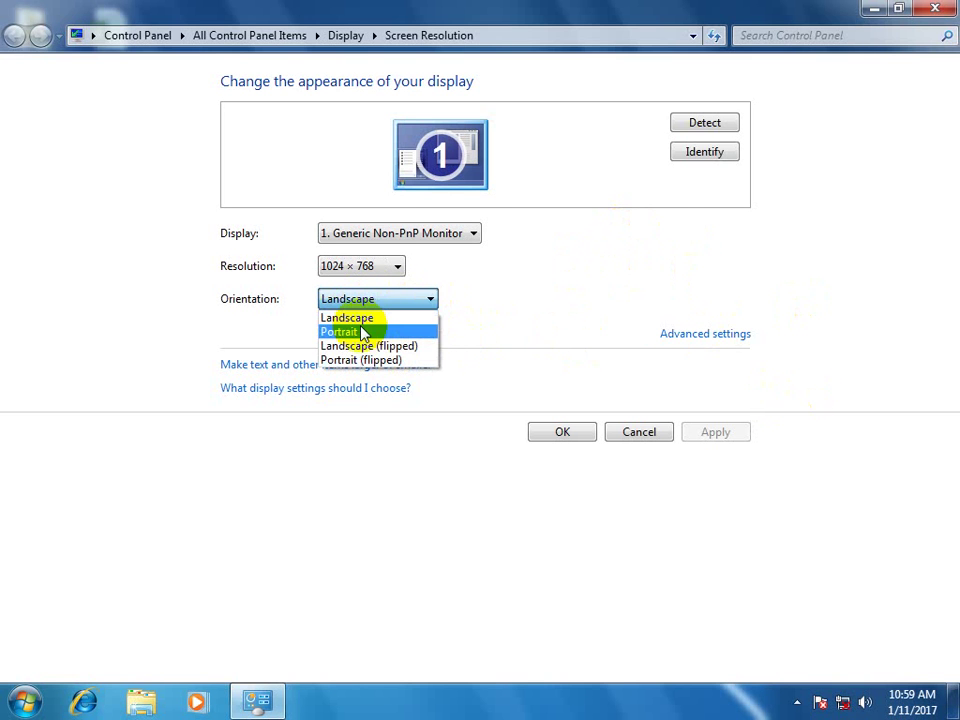
left_click(360, 333)
left_click(741, 424)
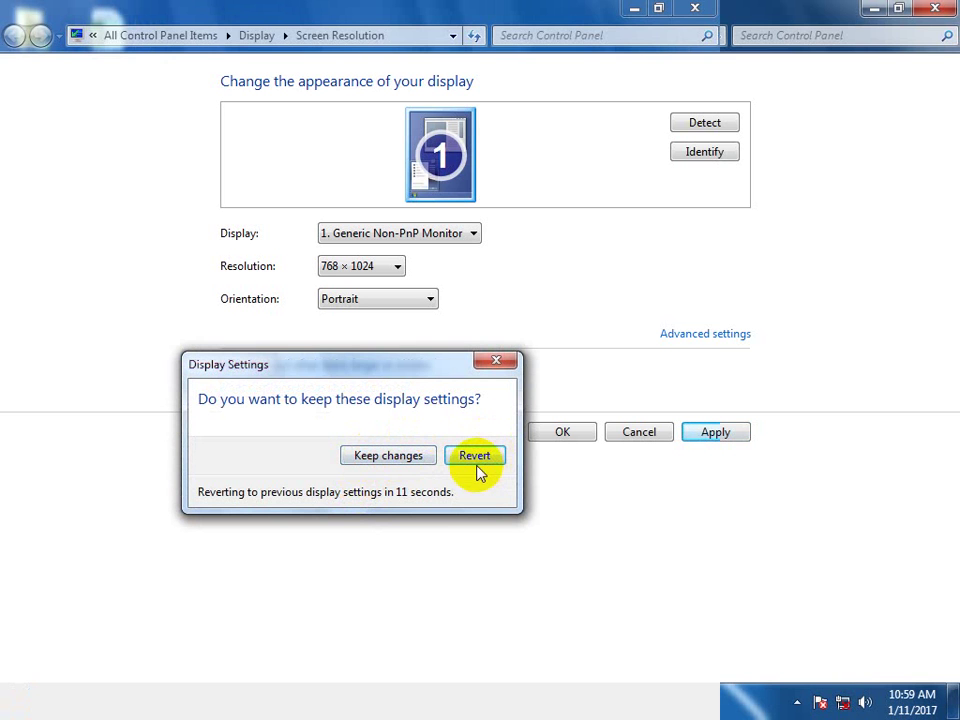
left_click(484, 362)
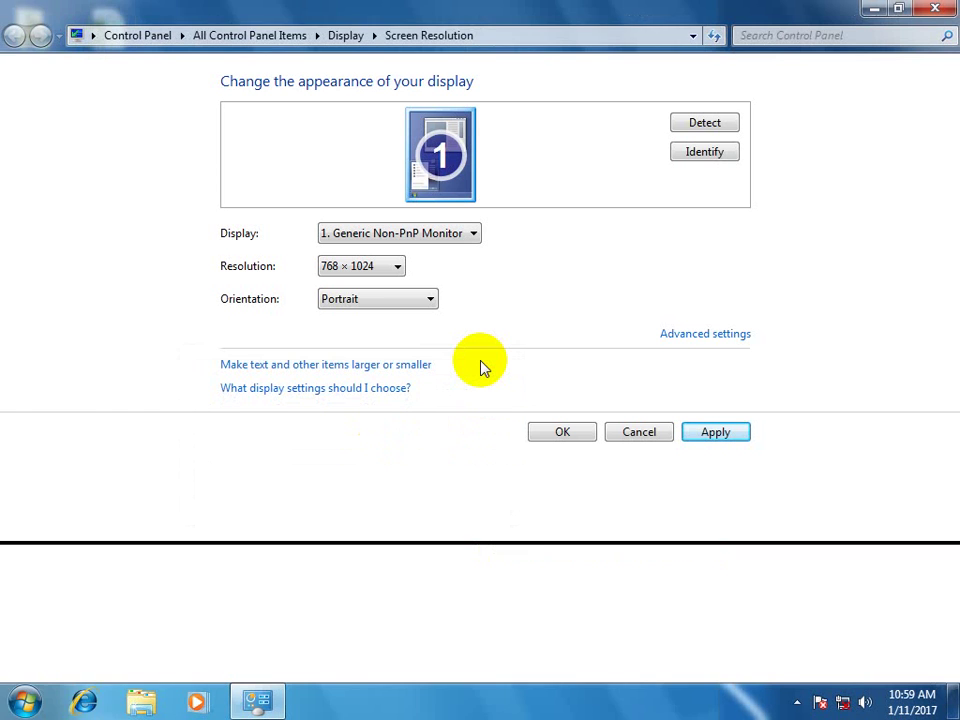
Apply Landscape (flipped) orientation and keep the change.
left_click(364, 300)
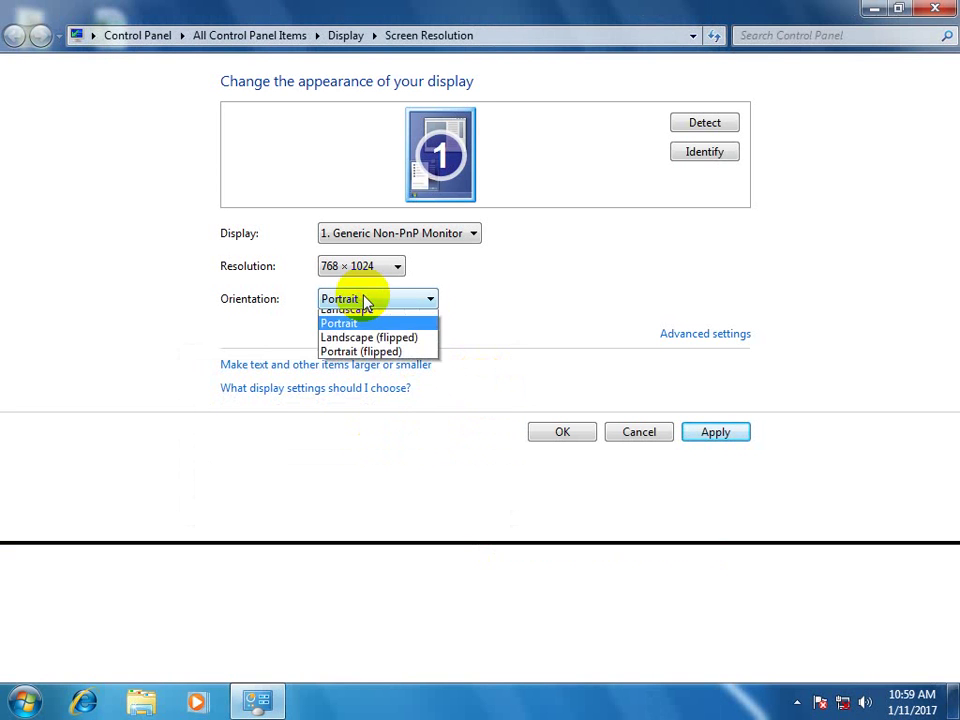
left_click(368, 346)
left_click(722, 438)
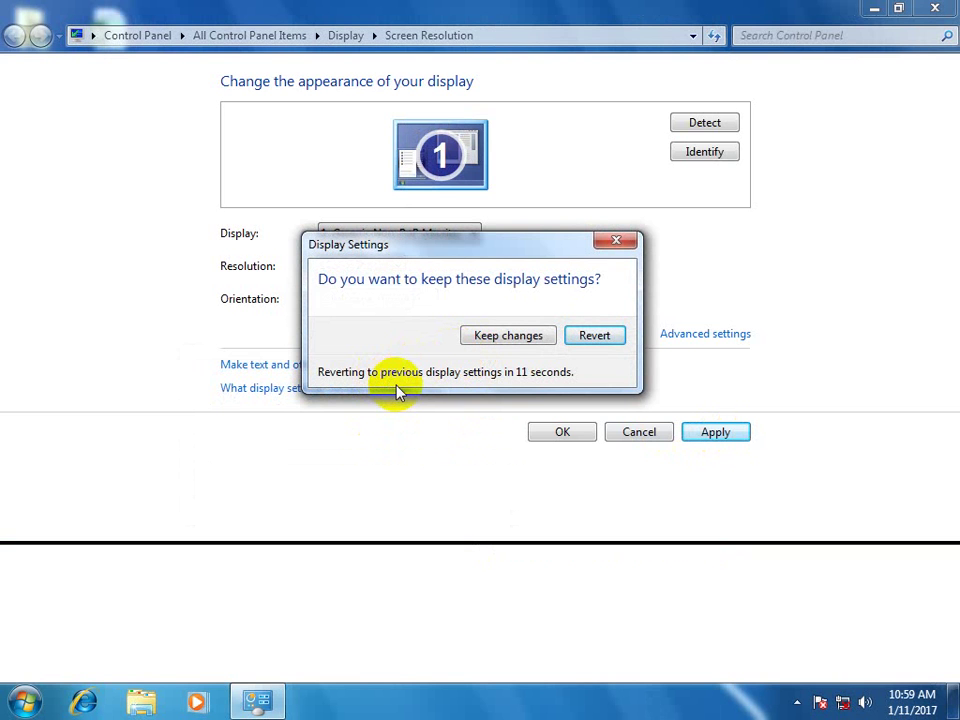
left_click(487, 340)
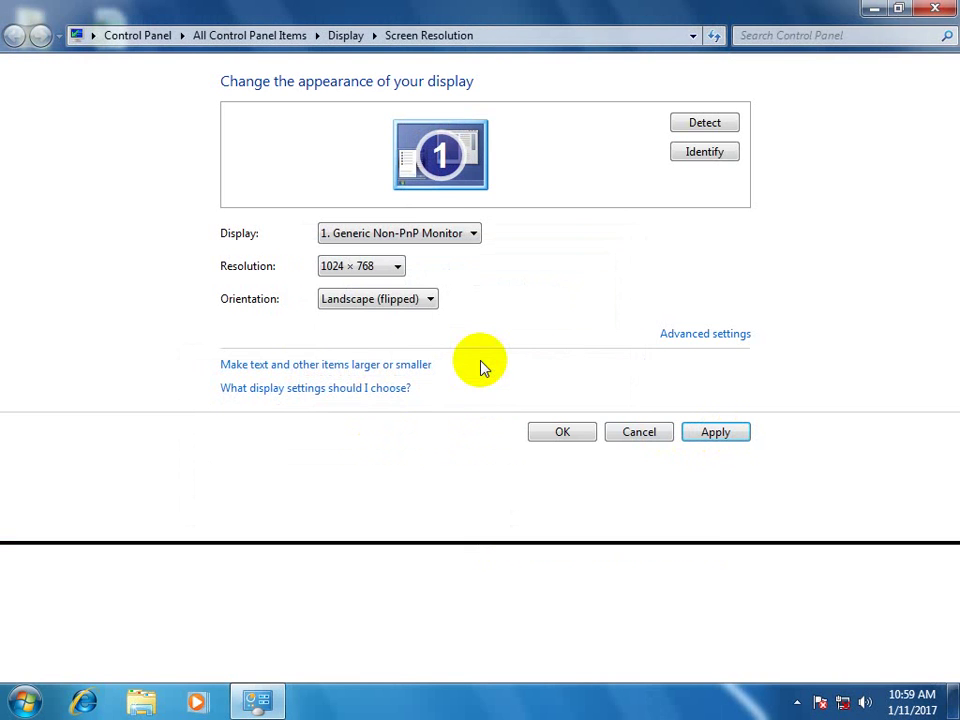
Apply Portrait (flipped) orientation, then dismiss the confirmation to revert.
left_click(427, 298)
left_click(386, 361)
left_click(713, 431)
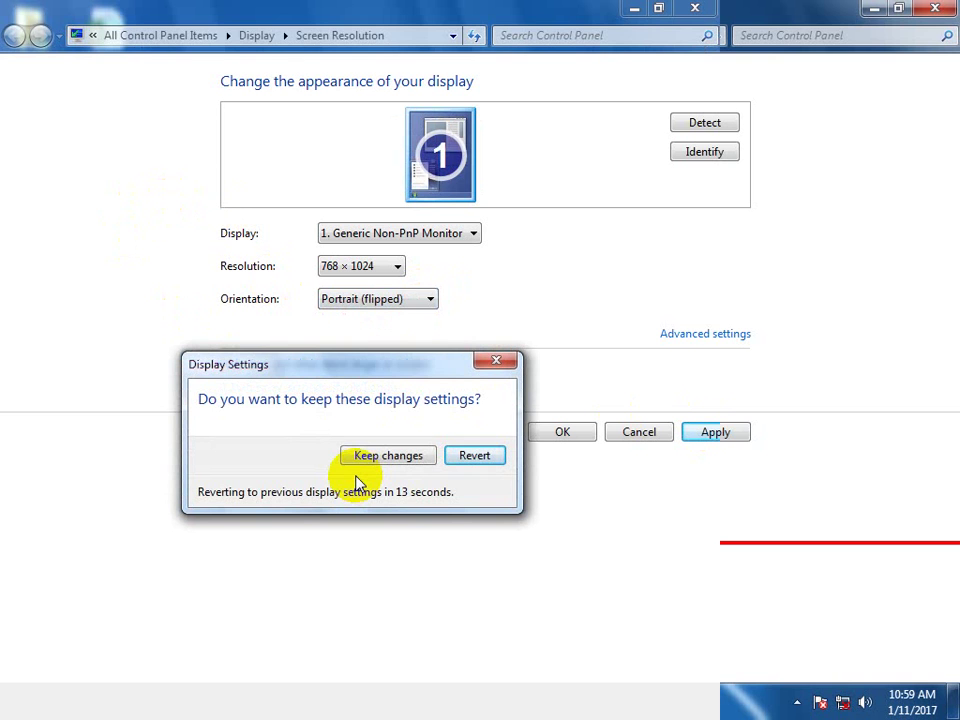
left_click(494, 361)
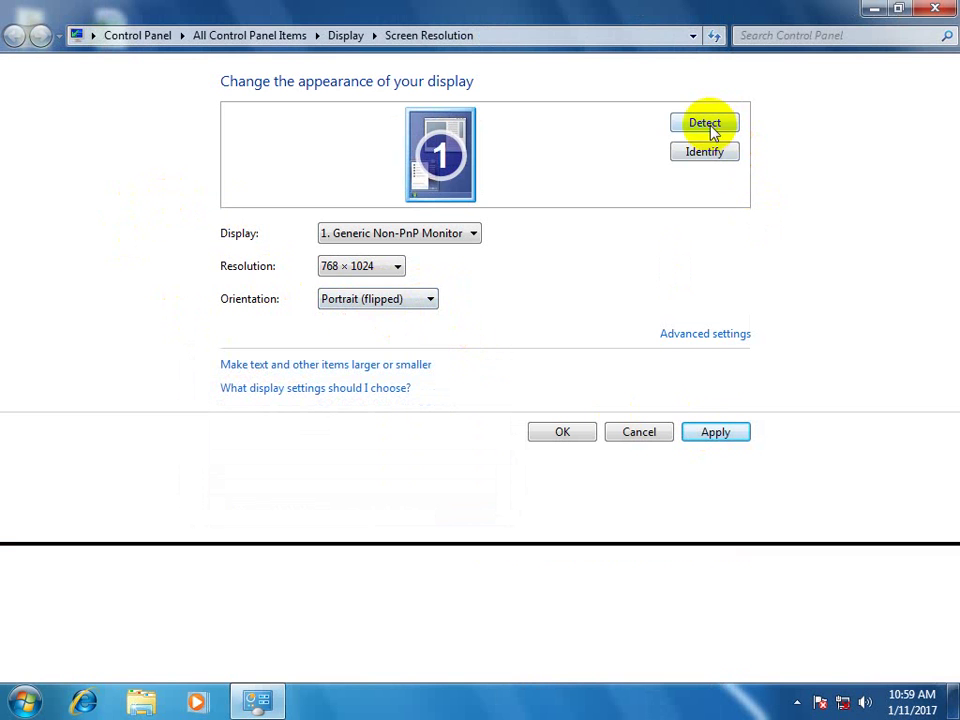
Cycle Orientation through Portrait, Landscape (flipped) and Portrait, then Detect to discard the change.
left_click(713, 157)
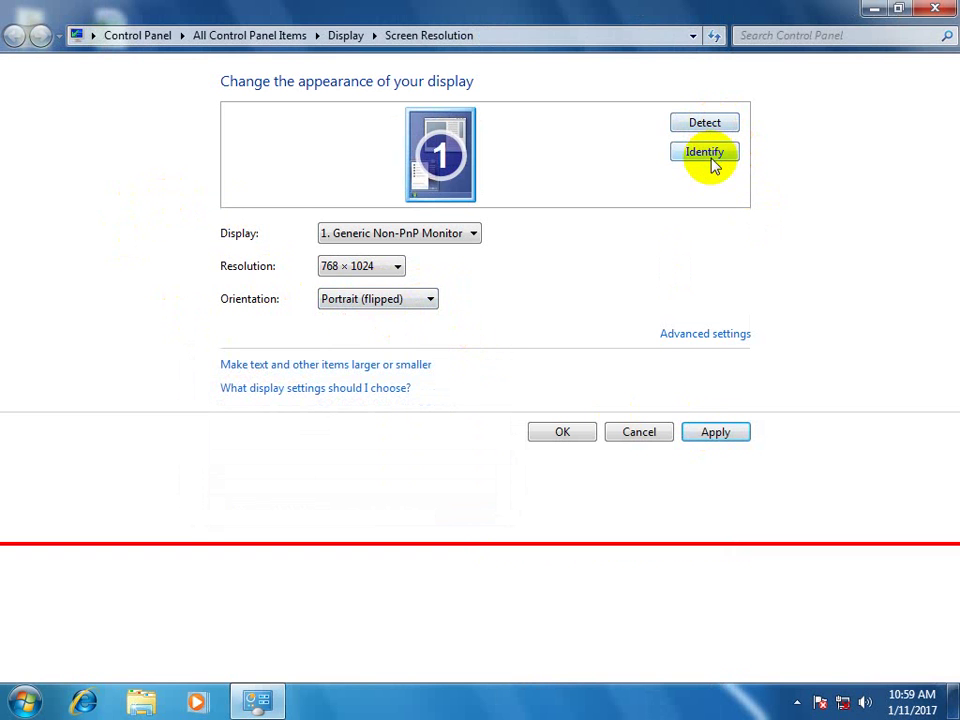
left_click(403, 303)
left_click(385, 333)
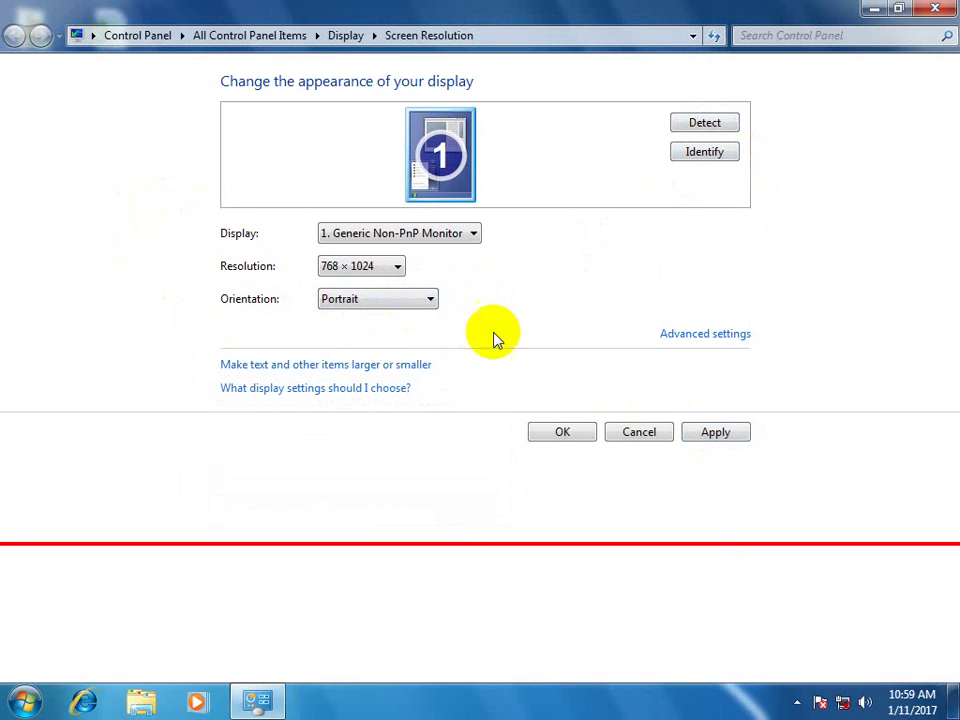
left_click(381, 304)
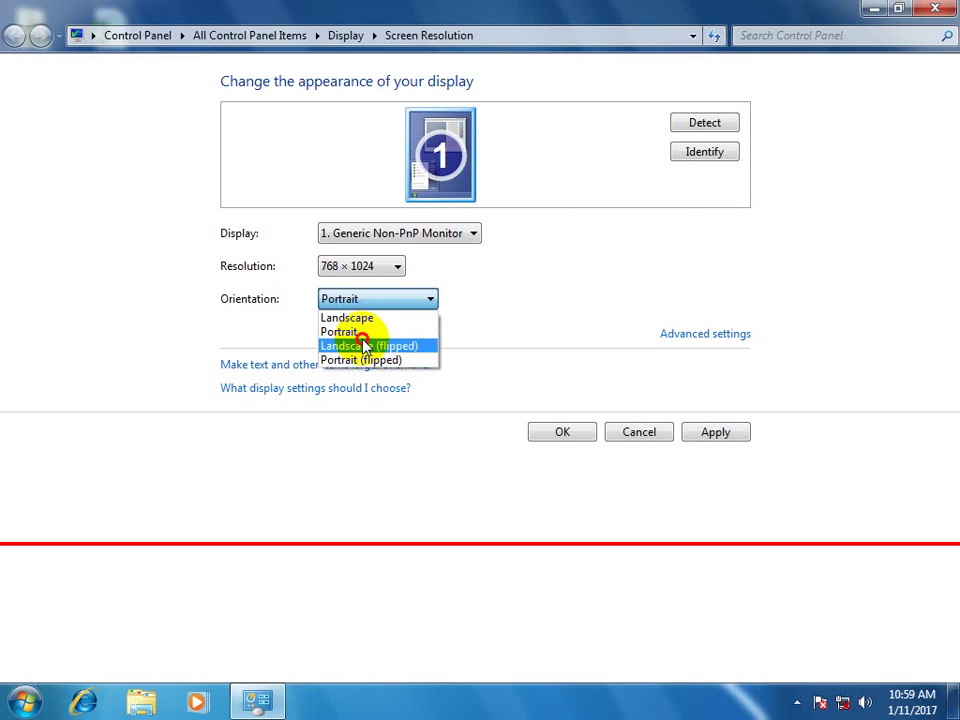
left_click(366, 345)
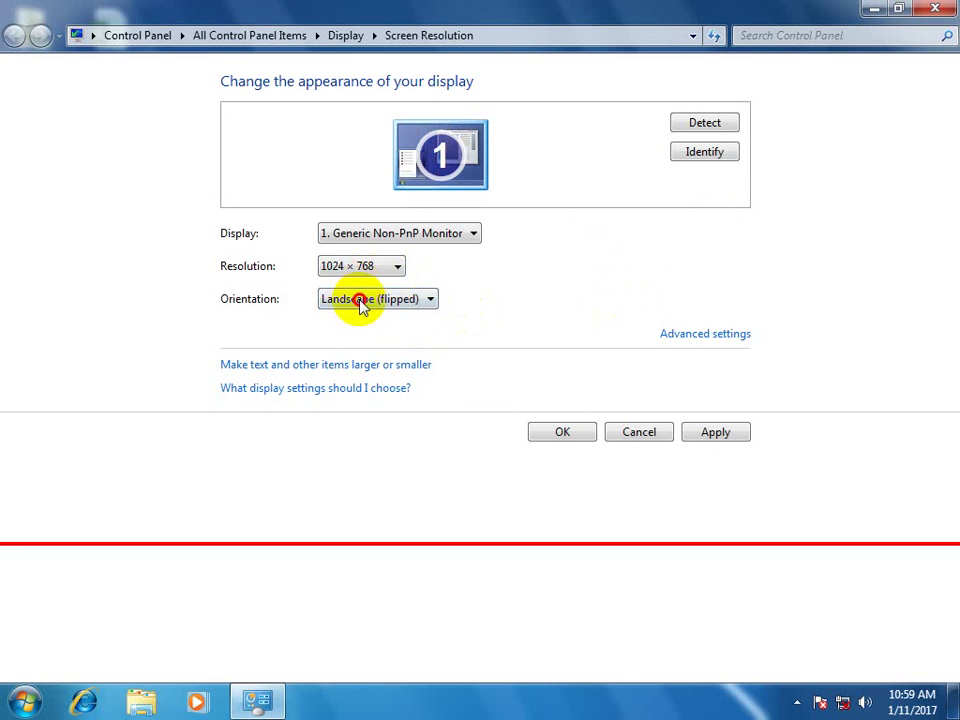
left_click(365, 300)
left_click(366, 330)
left_click(708, 128)
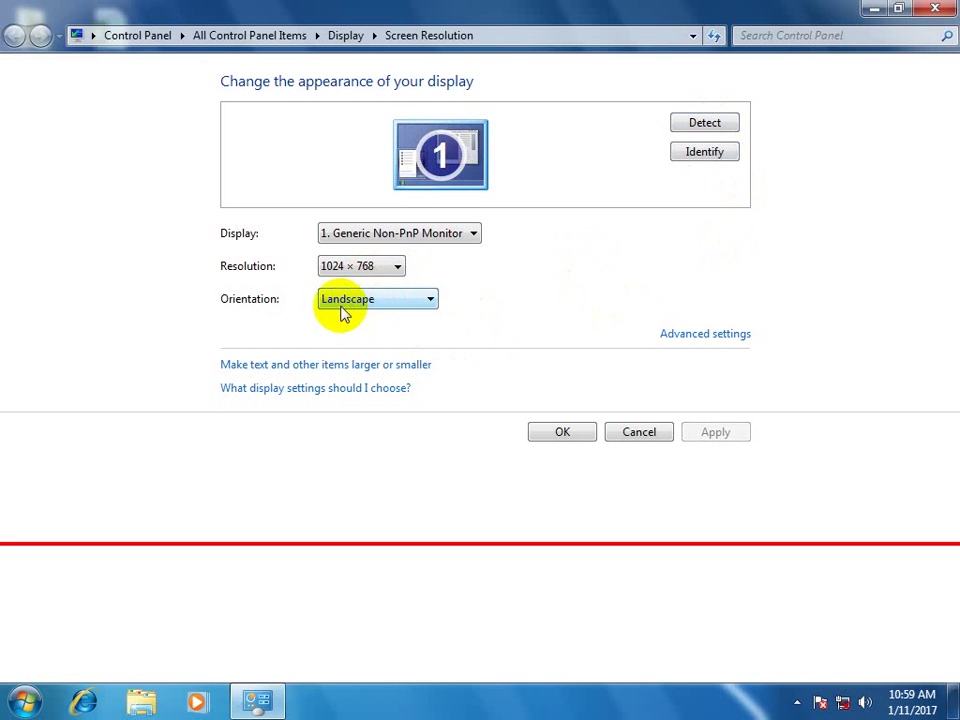
Choose Landscape (flipped), identify the monitor, then confirm with OK to close display settings.
left_click(400, 303)
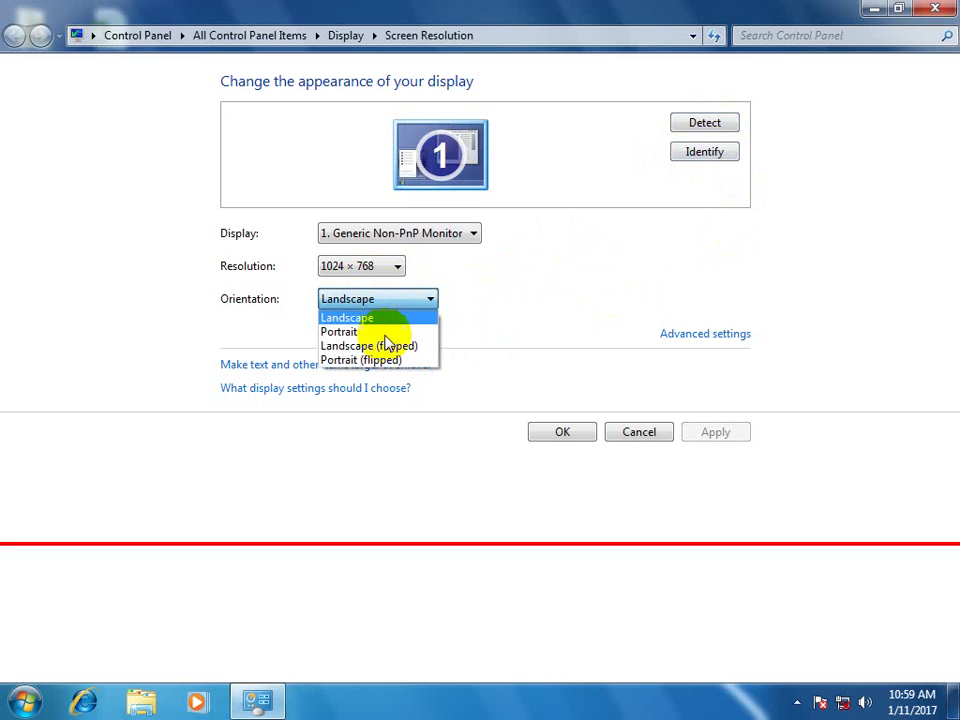
left_click(386, 346)
left_click(702, 158)
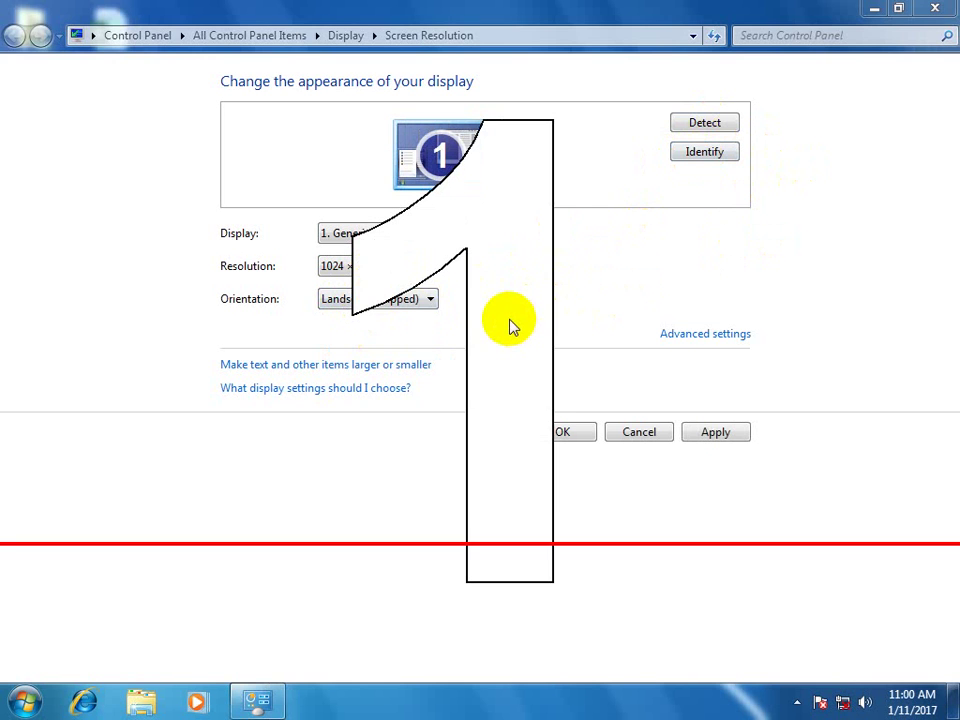
left_click(563, 432)
Reopen Screen Resolution to confirm 1024 × 768 Landscape, then close it.
right_click(535, 217)
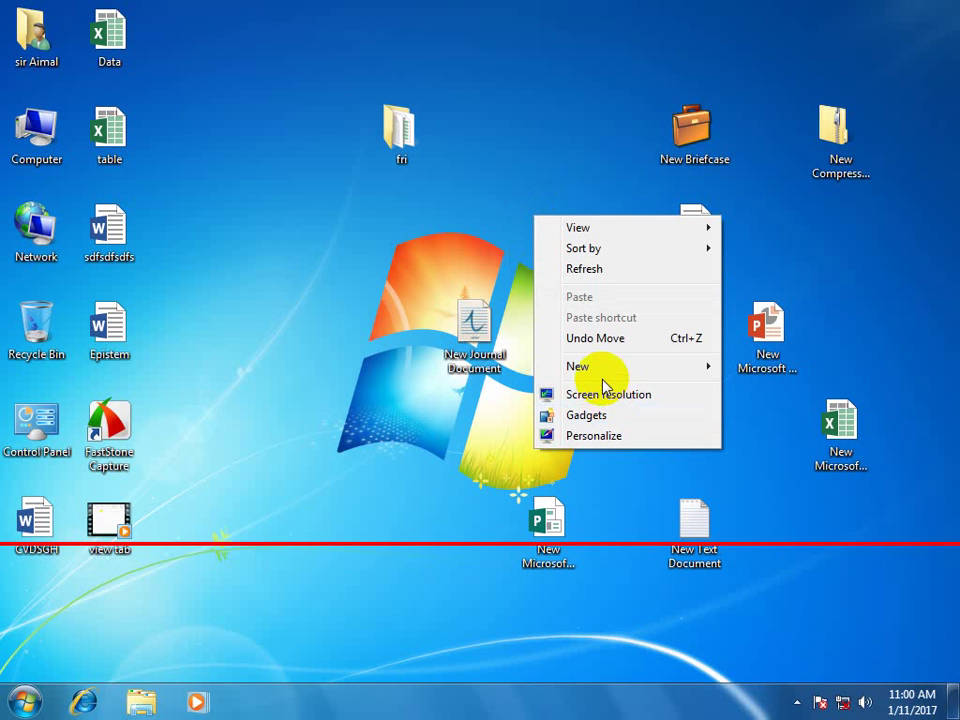
left_click(604, 392)
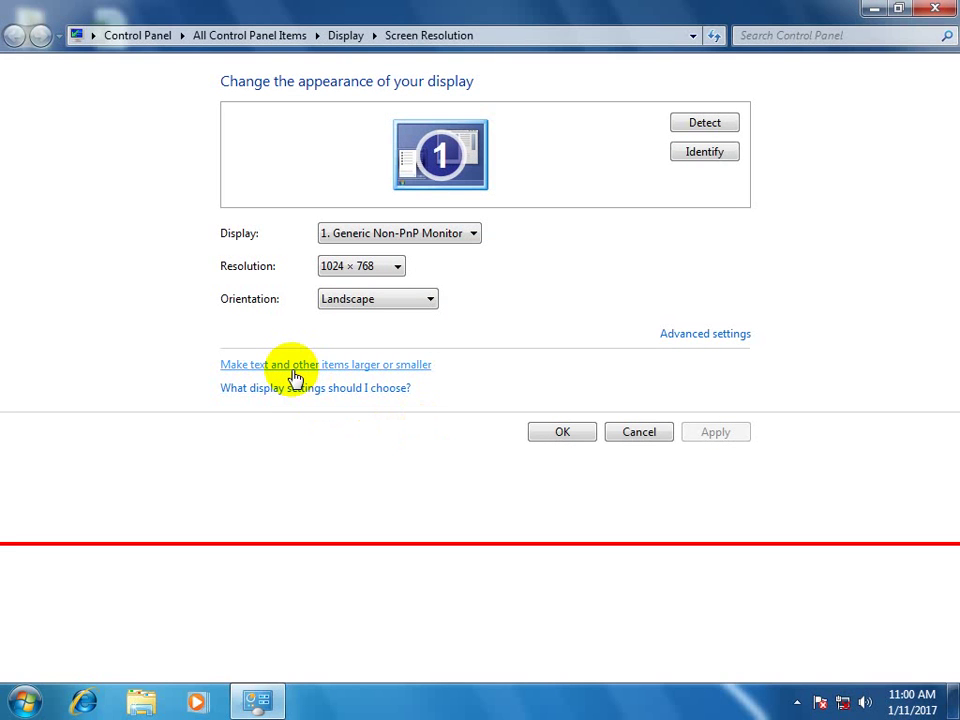
left_click(935, 9)
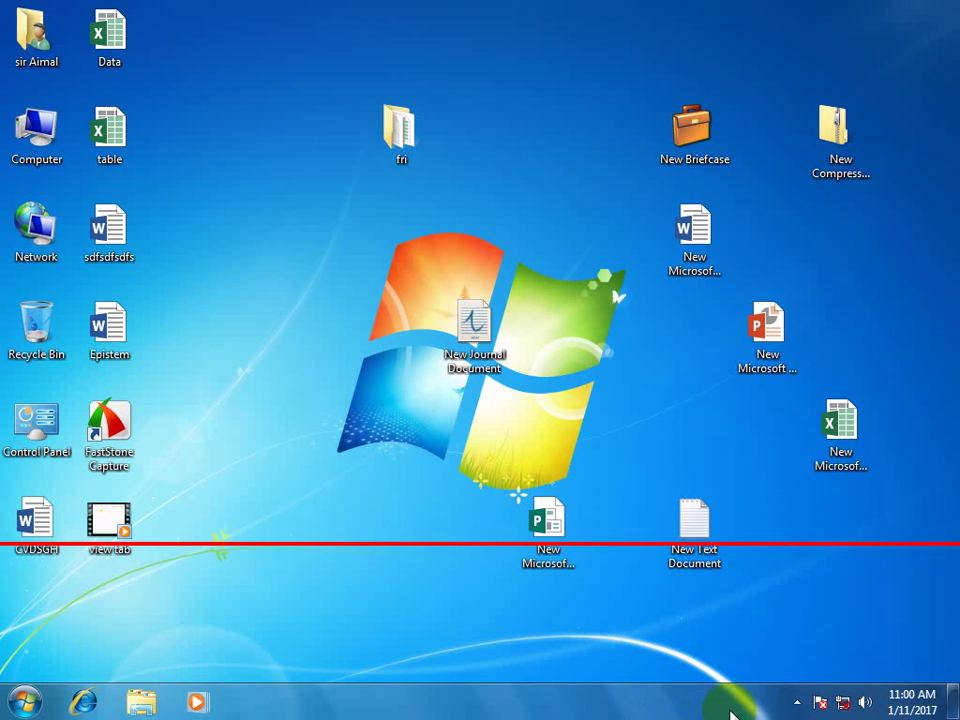